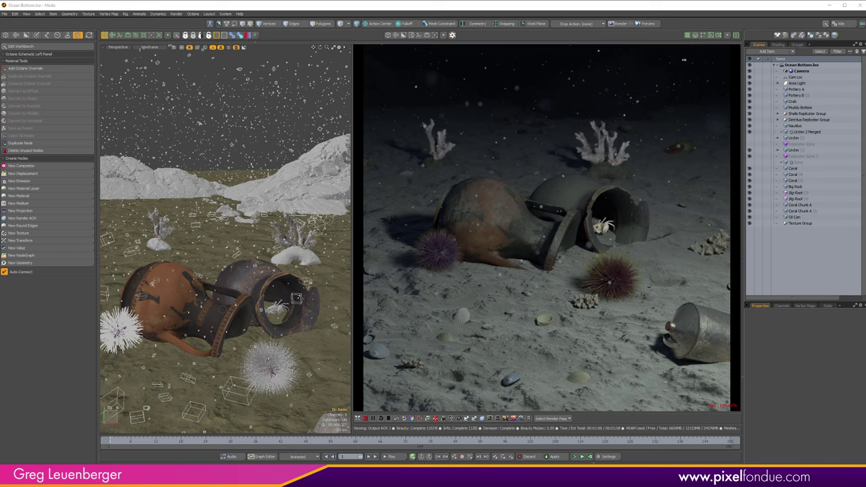
Examine the ocean-bottom scene from several angles, from the pottery and urchins up close to the whole seabed from above
{"action": "left_click_drag", "start_coordinate": [268, 360], "coordinate": [205, 300], "text": "alt"}
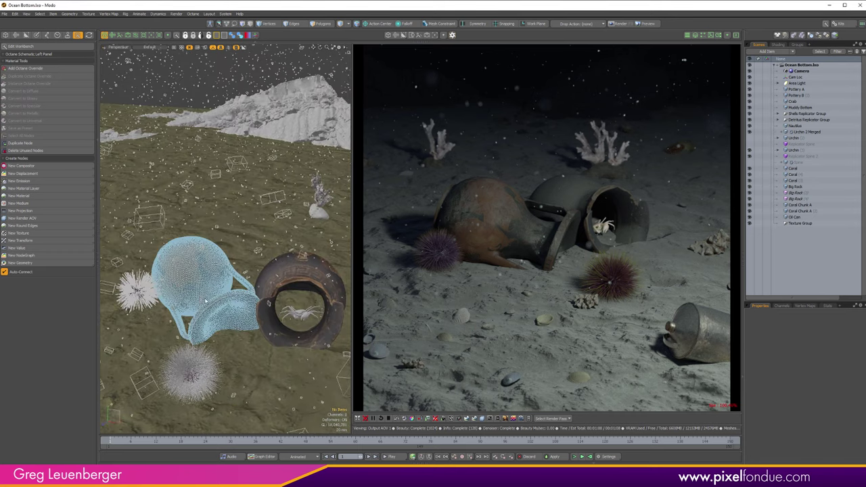
{"action": "left_click_drag", "start_coordinate": [306, 324], "coordinate": [111, 339], "text": "alt"}
{"action": "scroll", "coordinate": [226, 270], "scroll_direction": "up", "scroll_amount": 4}
{"action": "scroll", "coordinate": [225, 237], "scroll_direction": "up", "scroll_amount": 2}
{"action": "left_click_drag", "start_coordinate": [204, 182], "coordinate": [300, 181], "text": "alt"}
{"action": "left_click_drag", "start_coordinate": [300, 182], "coordinate": [265, 275], "text": "alt"}
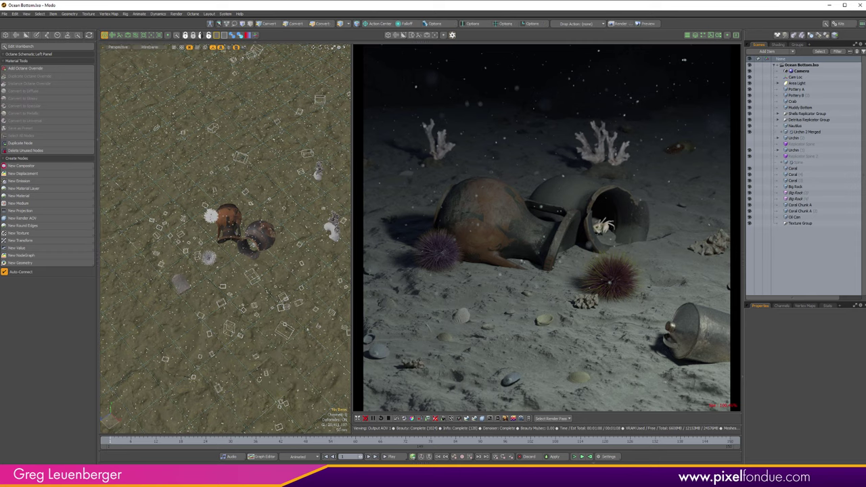
{"action": "left_click_drag", "start_coordinate": [261, 399], "coordinate": [256, 380], "text": "alt"}
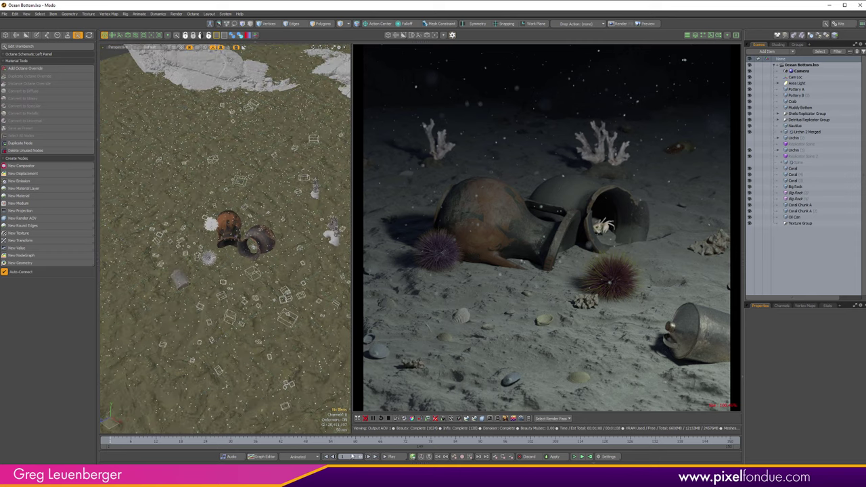
Display the Ambient light render pass and the Light ID 1 render pass in the render view
{"action": "left_click", "coordinate": [553, 419]}
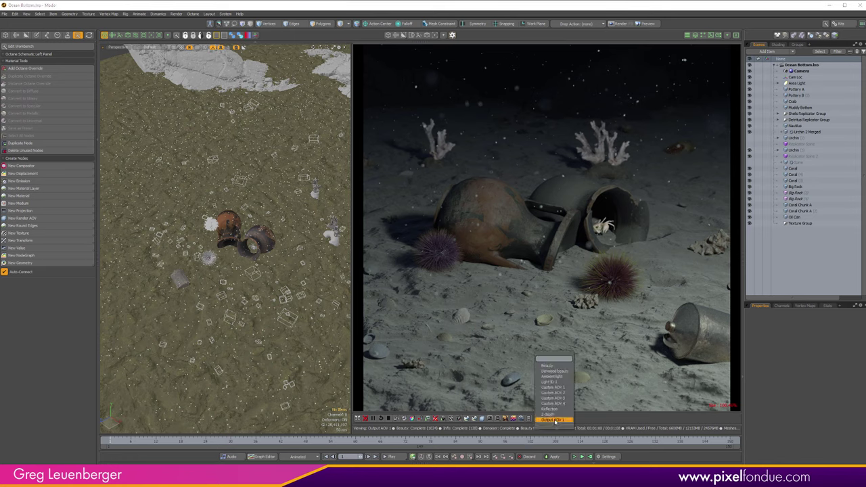
{"action": "left_click", "coordinate": [562, 380]}
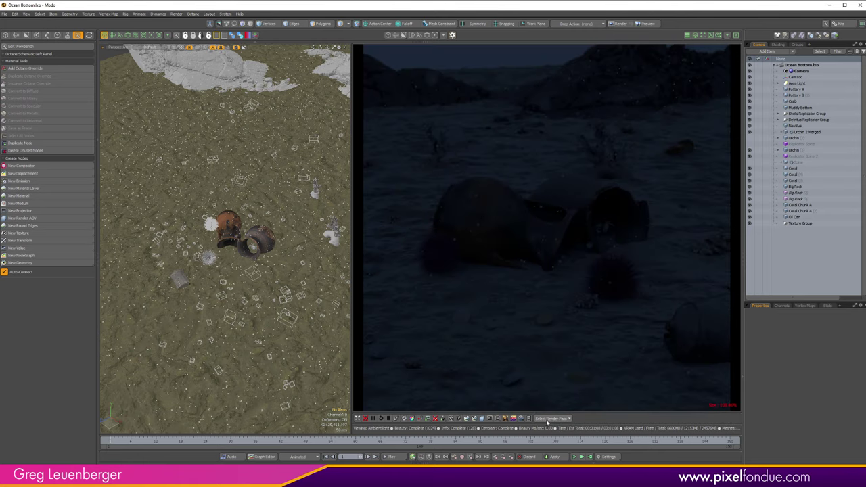
{"action": "left_click", "coordinate": [546, 422]}
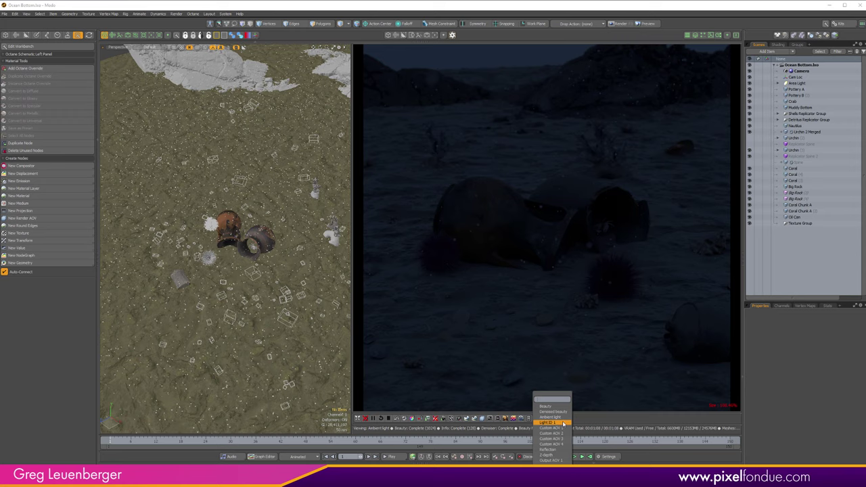
{"action": "left_click", "coordinate": [563, 423]}
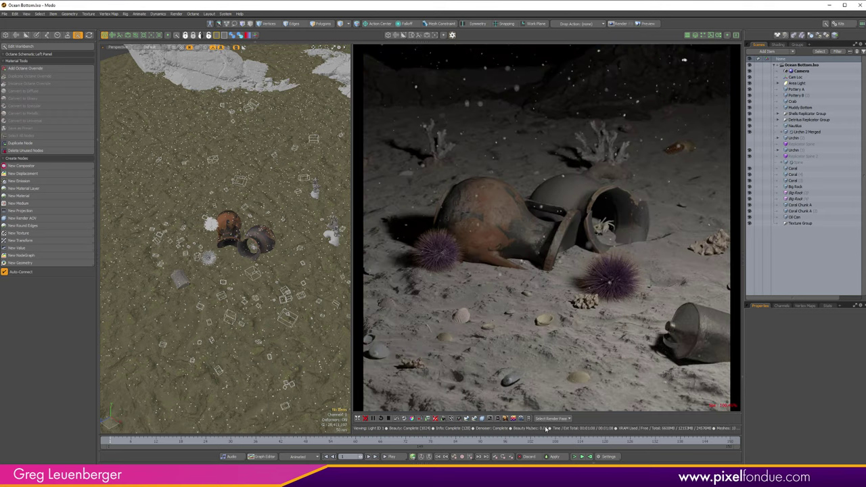
Display the mask passes Custom AOV 1, 2, 3 and 4 one after another in the render view
{"action": "left_click", "coordinate": [561, 419]}
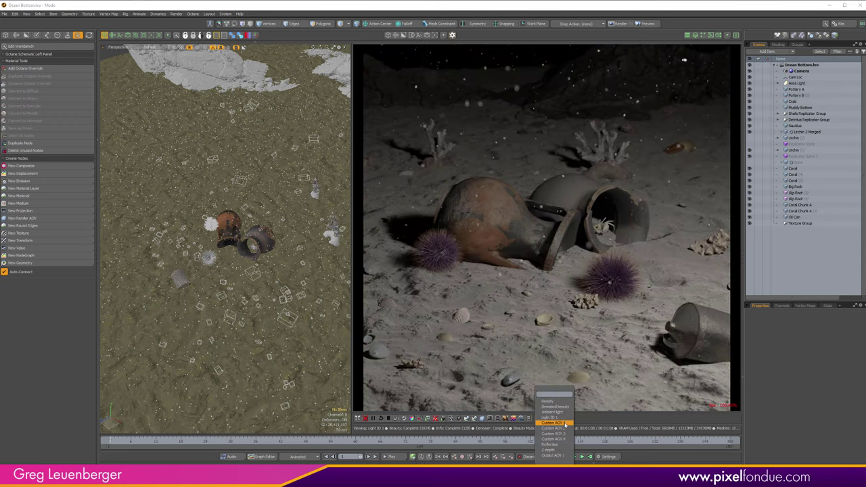
{"action": "left_click", "coordinate": [564, 424]}
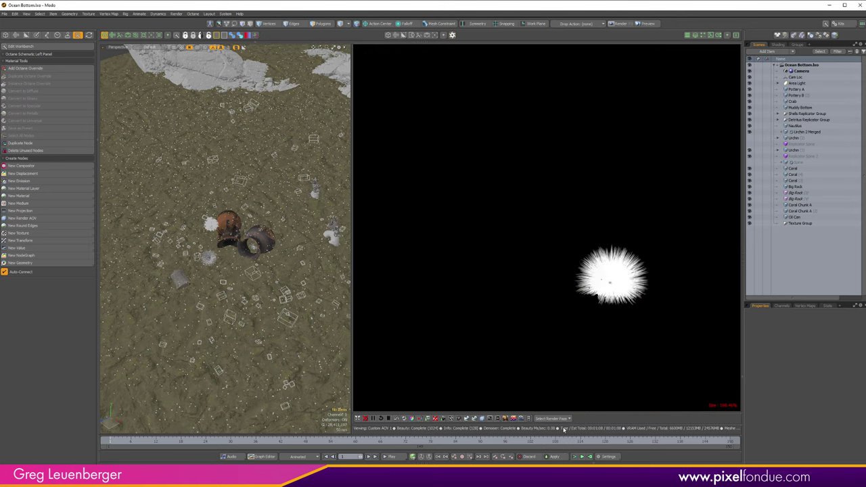
{"action": "left_click", "coordinate": [554, 420]}
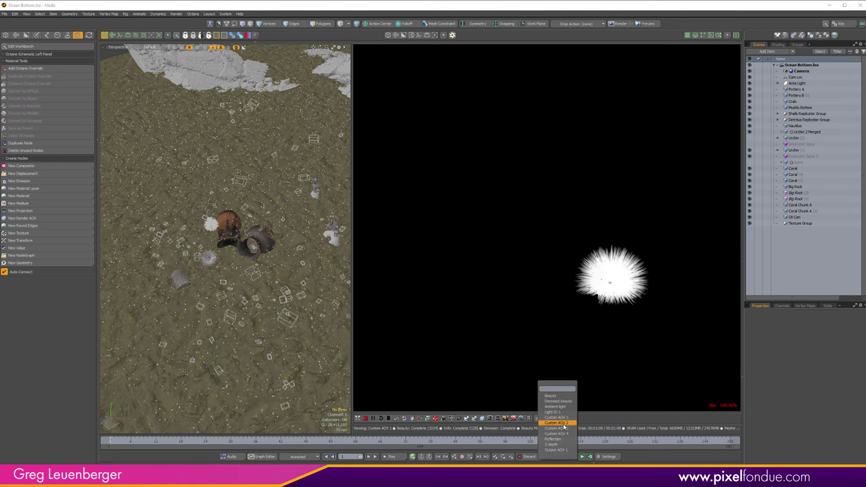
{"action": "left_click", "coordinate": [564, 424]}
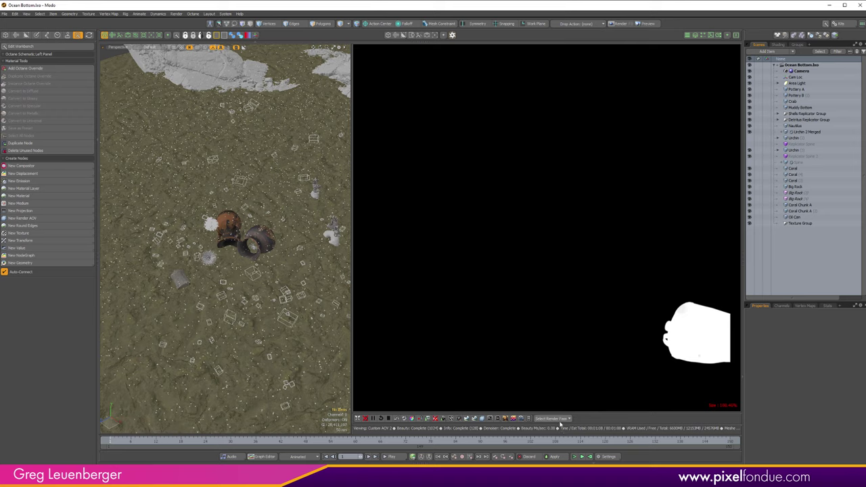
{"action": "left_click", "coordinate": [559, 420]}
{"action": "left_click", "coordinate": [559, 424]}
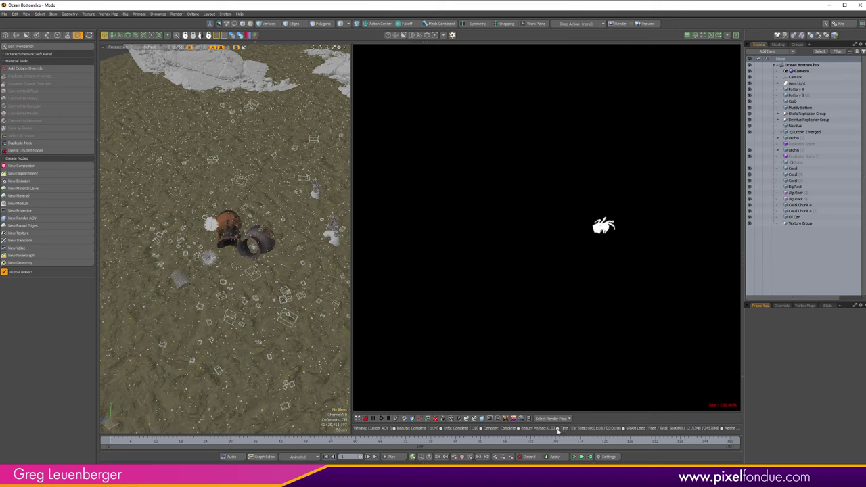
{"action": "left_click", "coordinate": [555, 421]}
{"action": "left_click", "coordinate": [556, 426]}
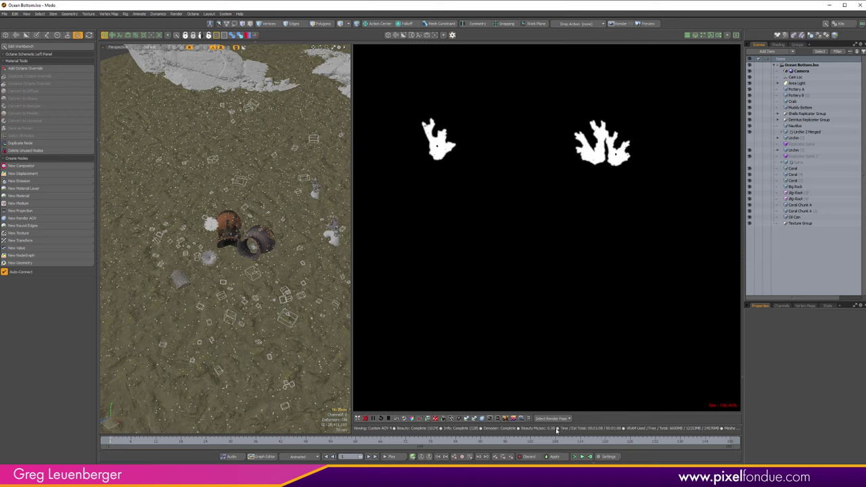
View the Reflection and Z-depth passes, and return the render view to Output AOV 1
{"action": "left_click", "coordinate": [553, 418]}
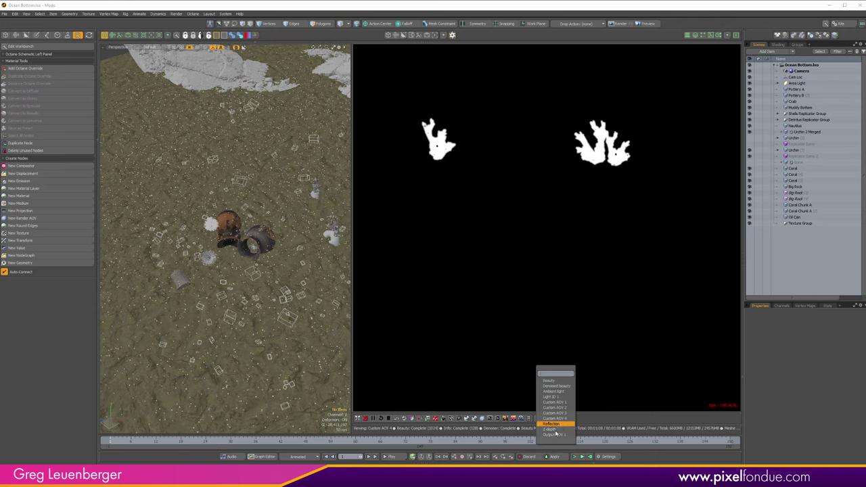
{"action": "left_click", "coordinate": [559, 425]}
{"action": "left_click", "coordinate": [553, 418]}
{"action": "left_click", "coordinate": [555, 425]}
{"action": "left_click", "coordinate": [553, 418]}
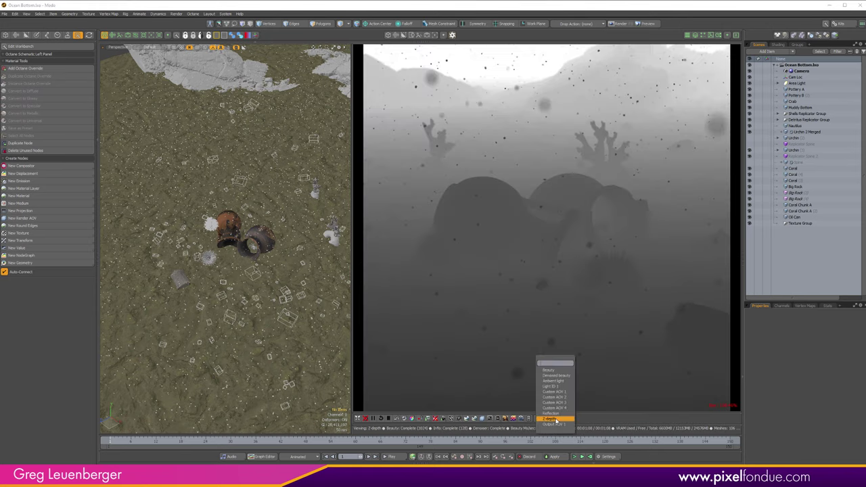
{"action": "left_click", "coordinate": [555, 424]}
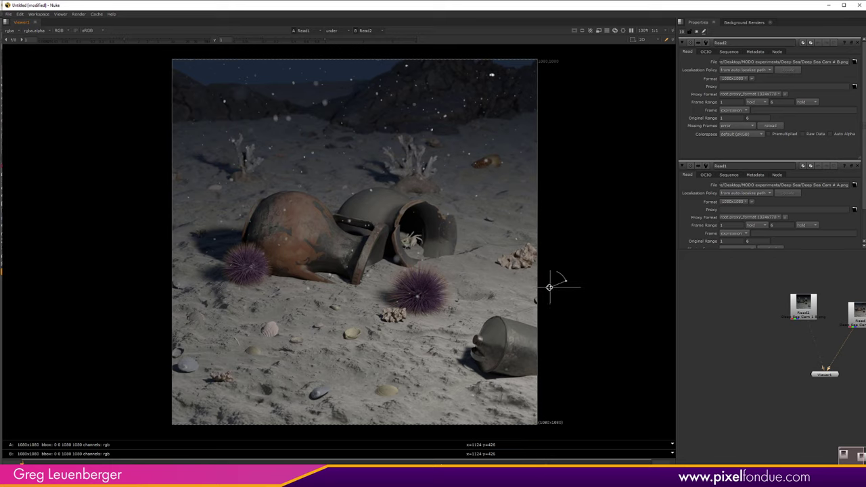
Switch to Nuke, wipe between the first camera's original and composited renders, and view the next two camera frames
{"action": "left_click_drag", "start_coordinate": [549, 287], "coordinate": [125, 298]}
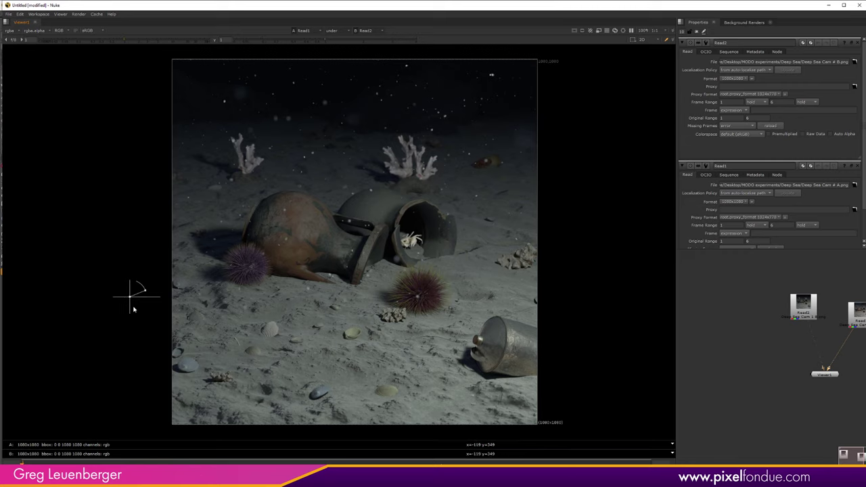
{"action": "left_click_drag", "start_coordinate": [140, 299], "coordinate": [145, 338]}
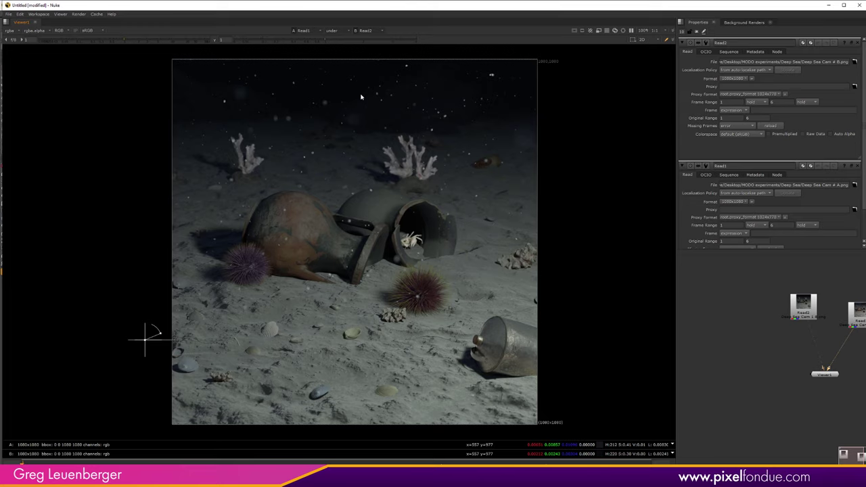
{"action": "left_click", "coordinate": [126, 464]}
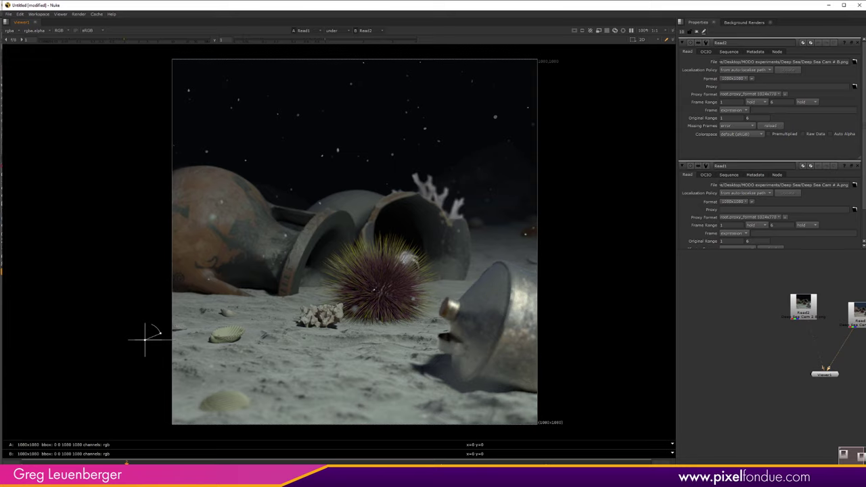
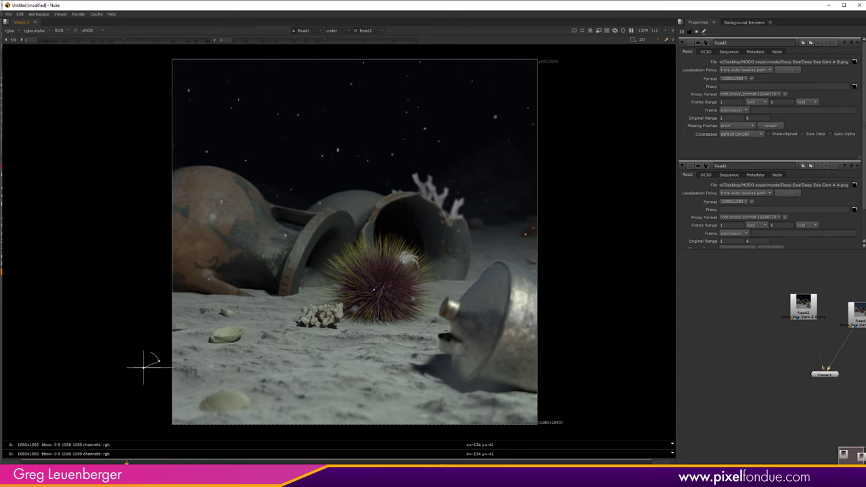
{"action": "key", "text": "Right"}
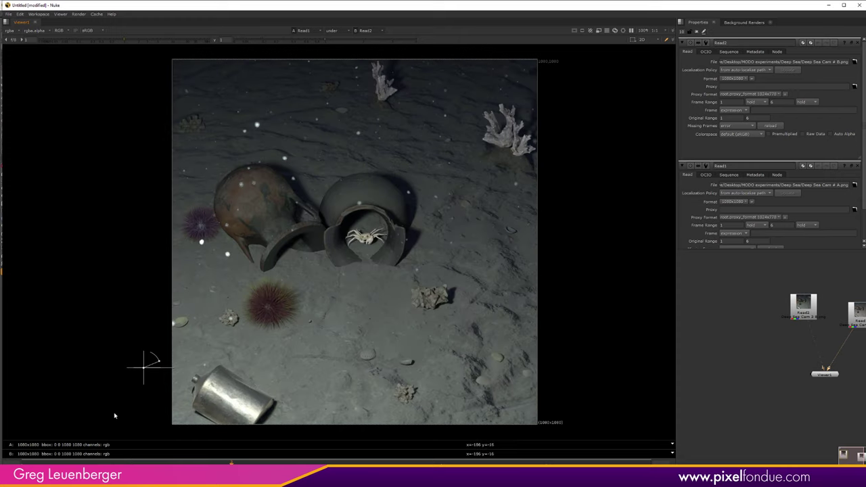
Go to the coral close-up frame and wipe the viewer from the original render to the composited one
{"action": "left_click_drag", "start_coordinate": [150, 365], "coordinate": [637, 395]}
{"action": "left_click", "coordinate": [337, 467]}
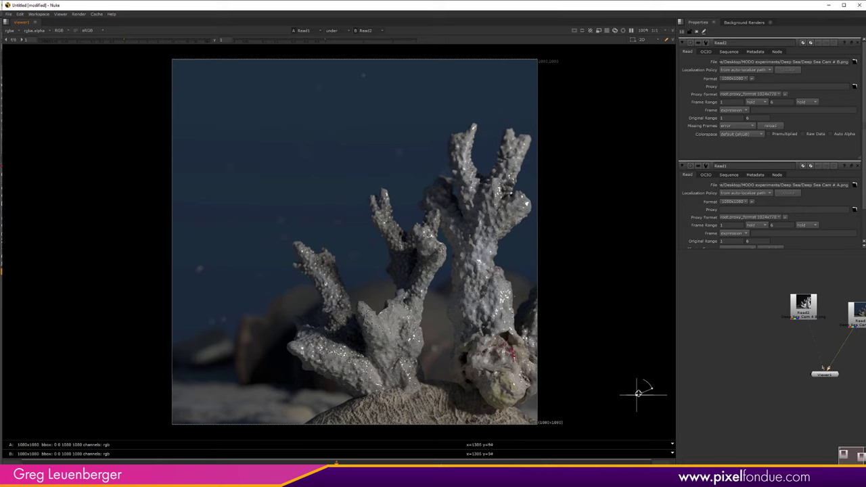
{"action": "left_click_drag", "start_coordinate": [639, 394], "coordinate": [108, 388]}
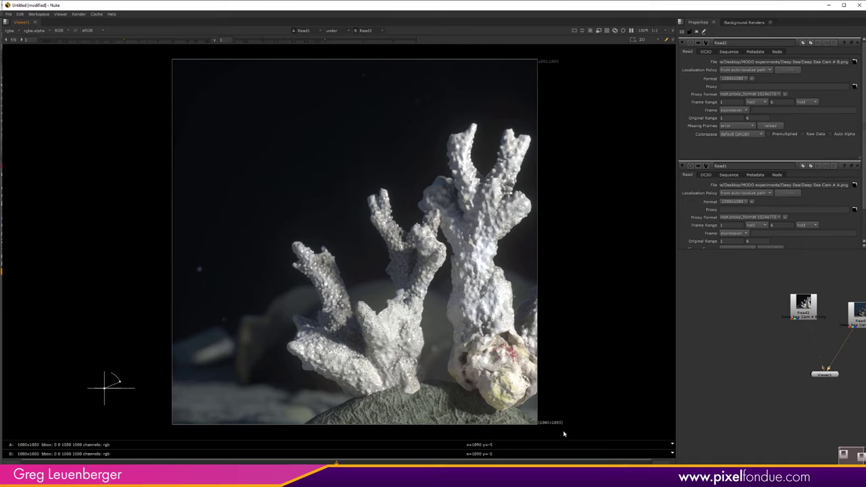
Wipe back and forth between both renders of the crab close-up, and return to the original render of the first frame
{"action": "key", "text": "Right"}
{"action": "key", "text": "Right"}
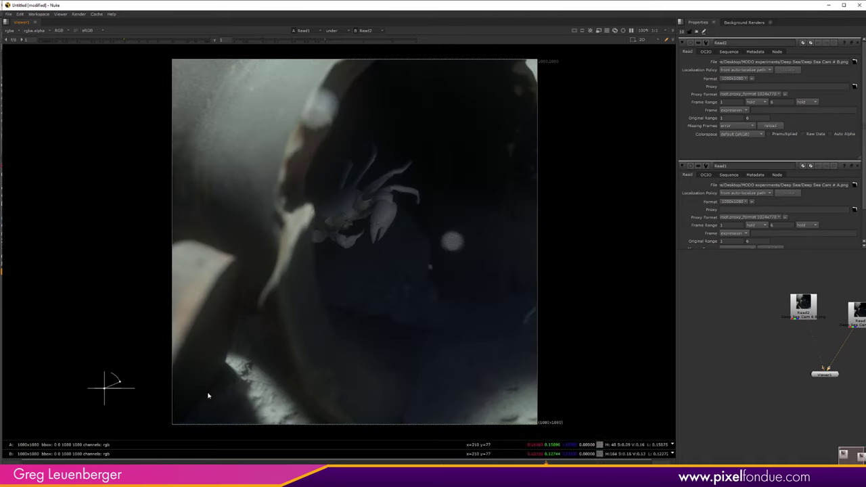
{"action": "left_click_drag", "start_coordinate": [105, 389], "coordinate": [634, 405]}
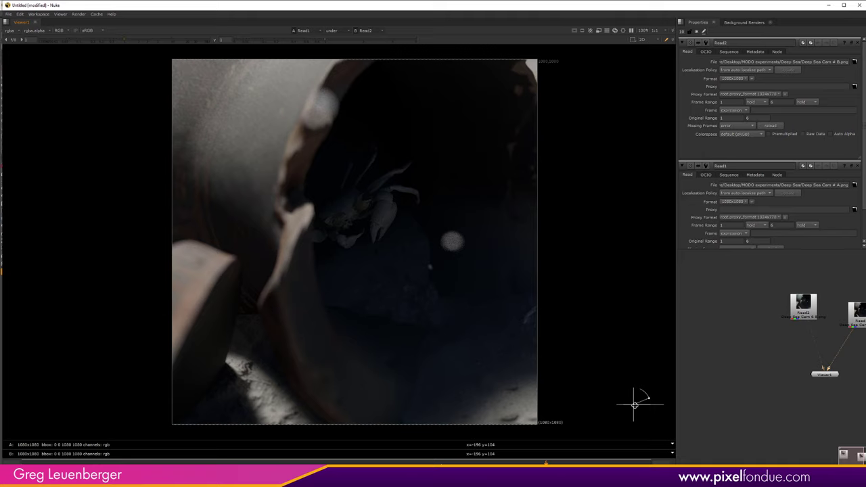
{"action": "left_click_drag", "start_coordinate": [633, 404], "coordinate": [351, 380]}
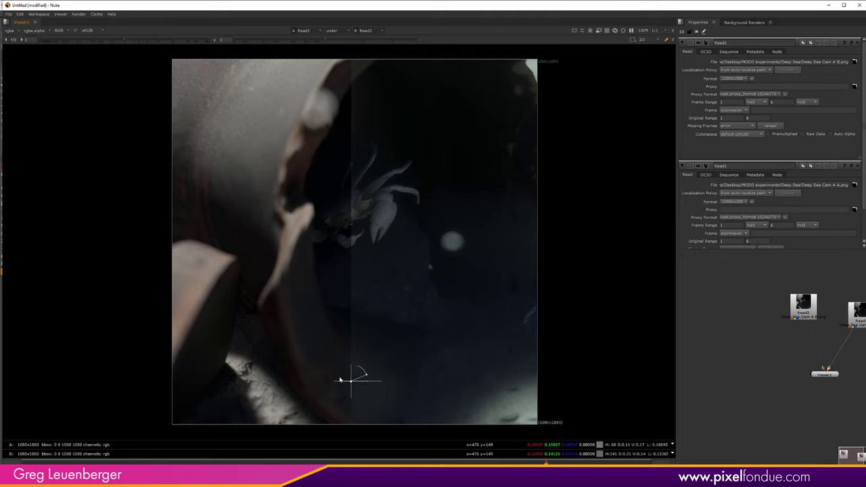
{"action": "left_click_drag", "start_coordinate": [352, 378], "coordinate": [240, 380]}
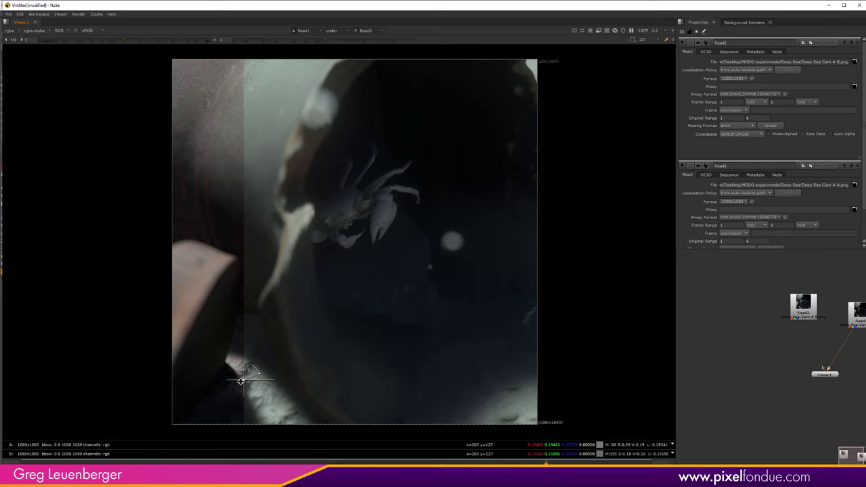
{"action": "left_click_drag", "start_coordinate": [238, 376], "coordinate": [142, 378]}
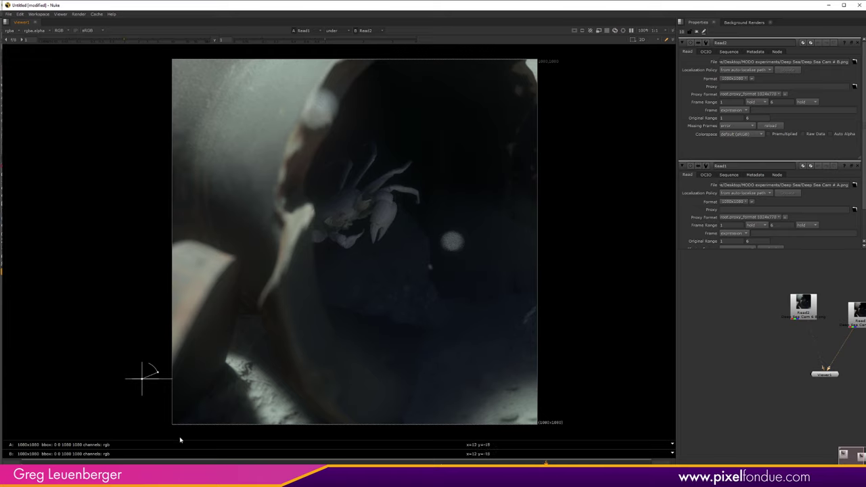
{"action": "left_click", "coordinate": [23, 463]}
{"action": "left_click_drag", "start_coordinate": [142, 377], "coordinate": [595, 399]}
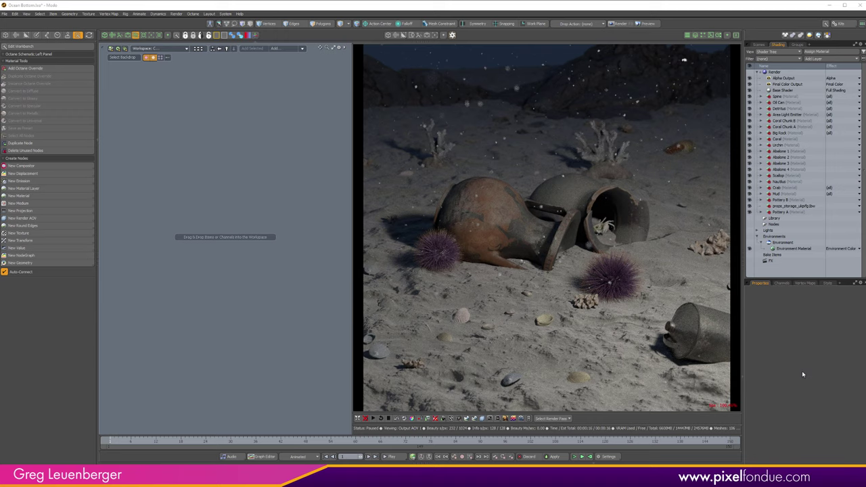
In Modo, filter the Render item's channels by "AOV" and add the AOV Output Group and Render AOV Group channels to the schematic workspace
{"action": "left_click", "coordinate": [784, 72]}
{"action": "left_click", "coordinate": [783, 282]}
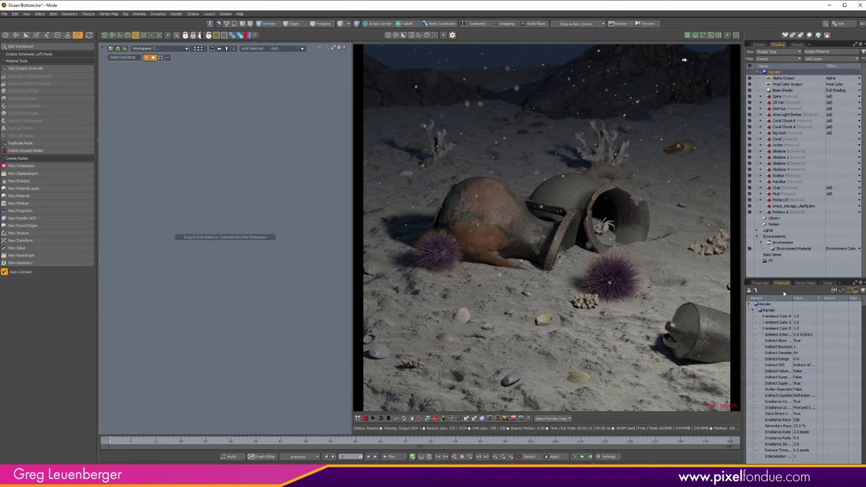
{"action": "left_click", "coordinate": [862, 290]}
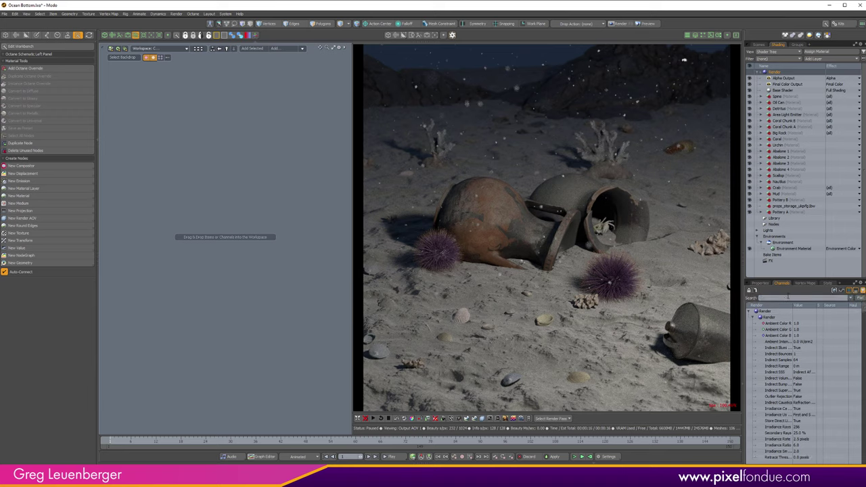
{"action": "type", "text": "AOV"}
{"action": "left_click", "coordinate": [772, 324]}
{"action": "left_click", "coordinate": [773, 330], "text": "shift"}
{"action": "left_click_drag", "start_coordinate": [770, 330], "coordinate": [209, 258]}
{"action": "left_click_drag", "start_coordinate": [271, 262], "coordinate": [245, 218]}
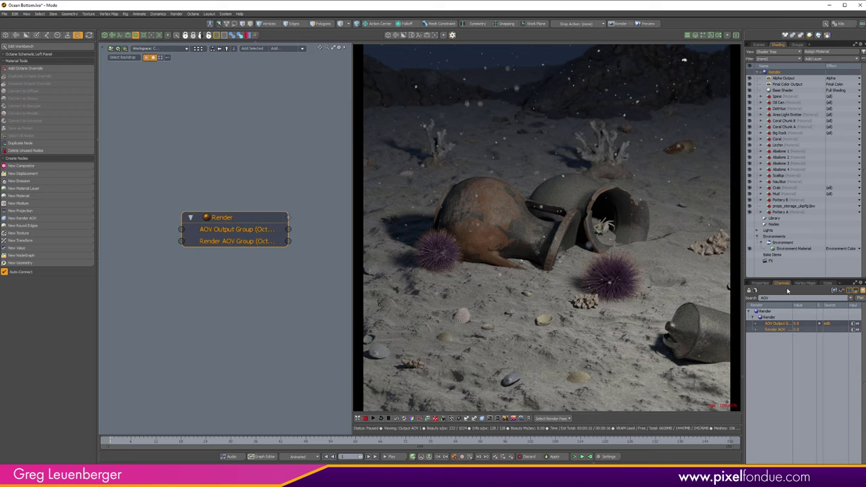
Clear the channel search, switch from the Render item's channels back to its properties, and deselect the Render node
{"action": "double_click", "coordinate": [766, 298]}
{"action": "key", "text": "BackSpace"}
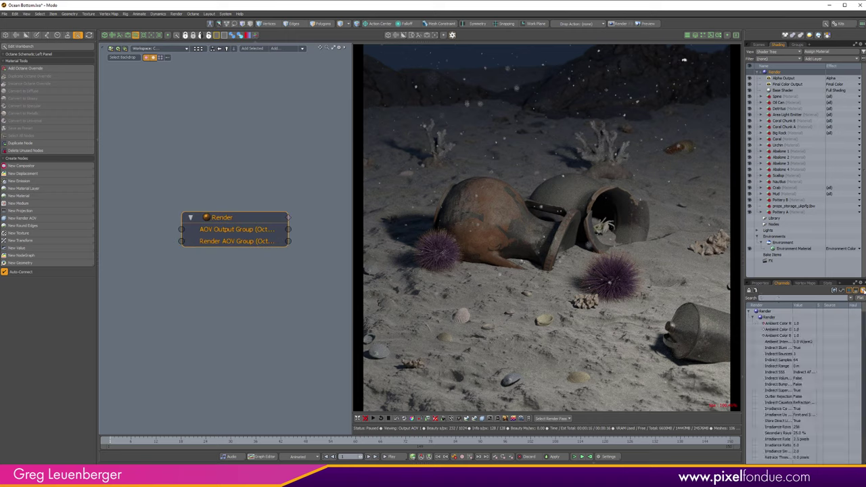
{"action": "left_click", "coordinate": [760, 283]}
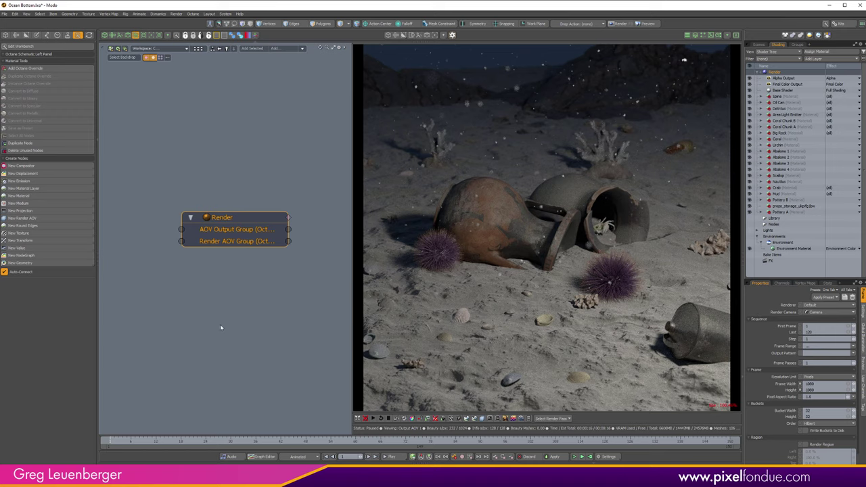
{"action": "left_click", "coordinate": [238, 270]}
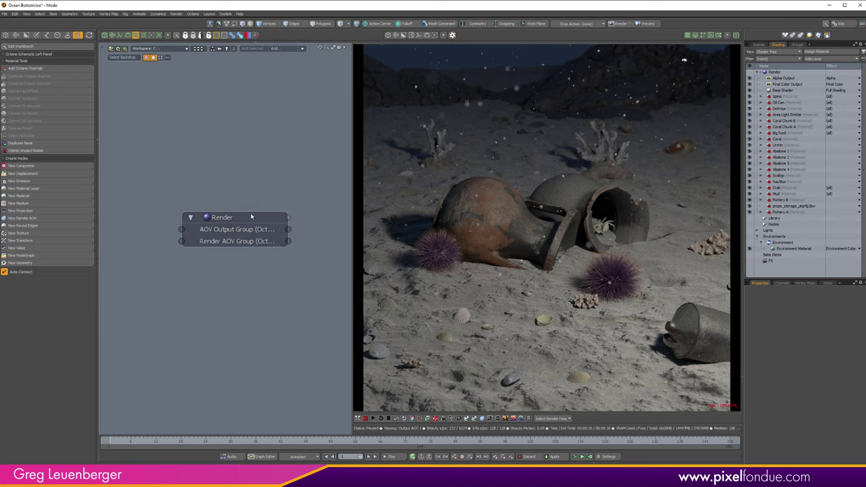
Shift the Render node aside in the schematic and select its AOV Output Group and Render AOV Group channels in turn
{"action": "left_click_drag", "start_coordinate": [251, 216], "coordinate": [264, 216]}
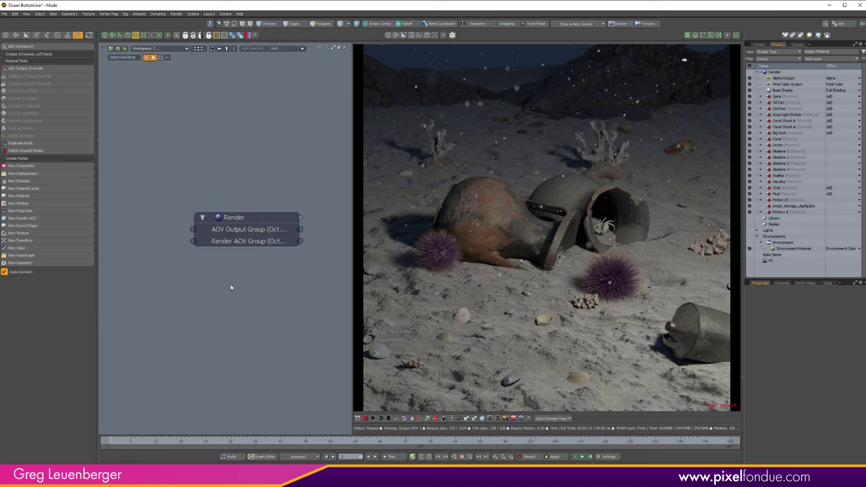
{"action": "left_click", "coordinate": [229, 242]}
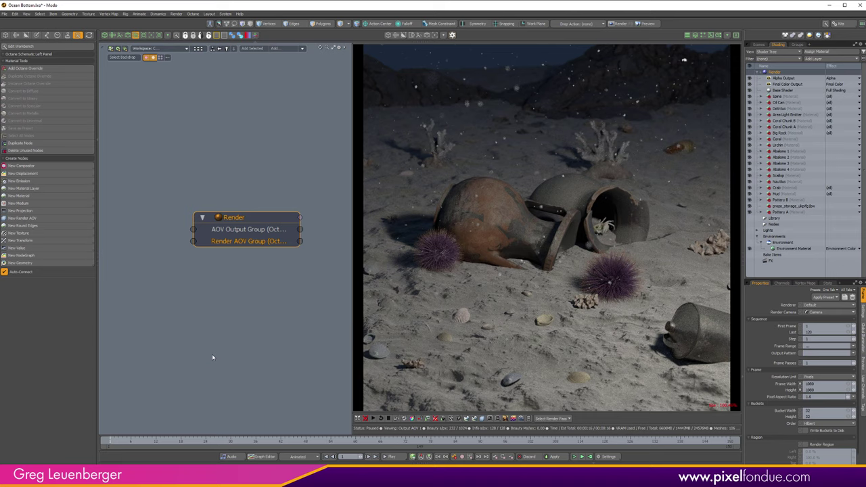
{"action": "left_click", "coordinate": [249, 230]}
{"action": "left_click", "coordinate": [247, 242]}
{"action": "left_click_drag", "start_coordinate": [255, 218], "coordinate": [281, 218]}
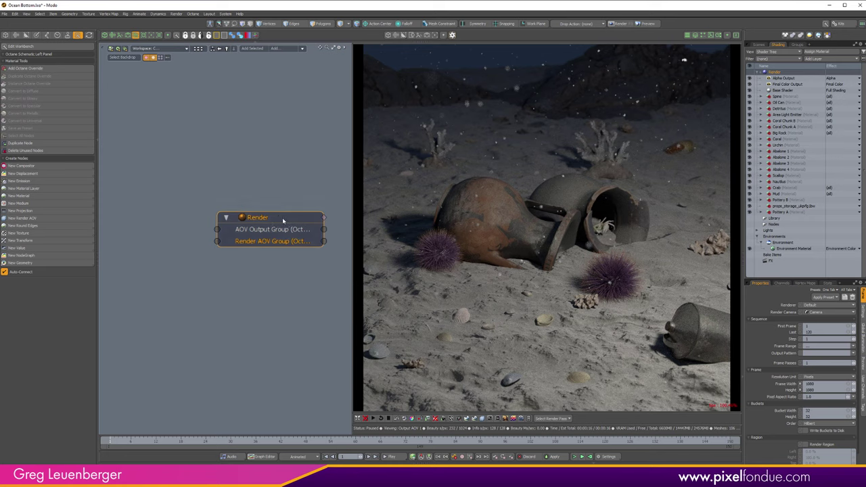
Create a Render AOV group node and connect its output to the Render node's Render AOV Group input
{"action": "left_click", "coordinate": [24, 218]}
{"action": "left_click", "coordinate": [140, 12]}
{"action": "left_click_drag", "start_coordinate": [237, 250], "coordinate": [154, 246]}
{"action": "left_click_drag", "start_coordinate": [254, 280], "coordinate": [312, 270], "text": "alt"}
{"action": "scroll", "coordinate": [308, 268], "scroll_direction": "down", "scroll_amount": 2}
{"action": "left_click", "coordinate": [281, 274]}
{"action": "left_click_drag", "start_coordinate": [263, 254], "coordinate": [259, 246]}
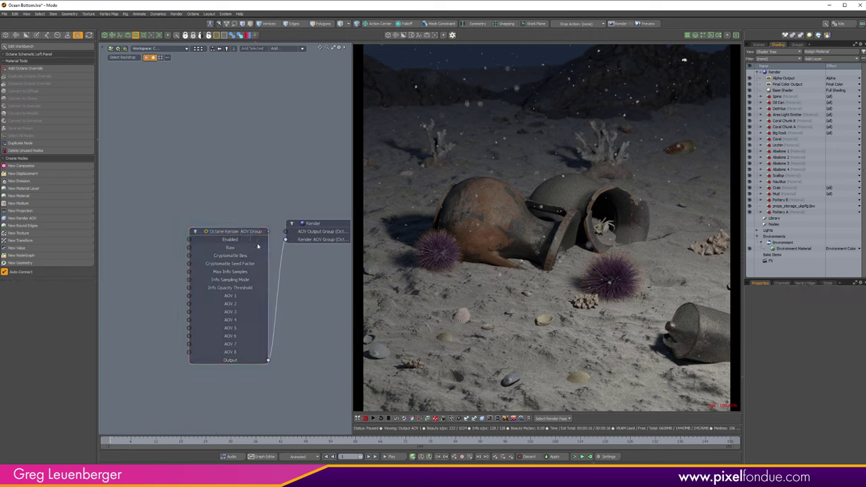
Review the Render AOV Group node's settings and the denoising options in the Octane camera's imager settings
{"action": "left_click", "coordinate": [248, 234]}
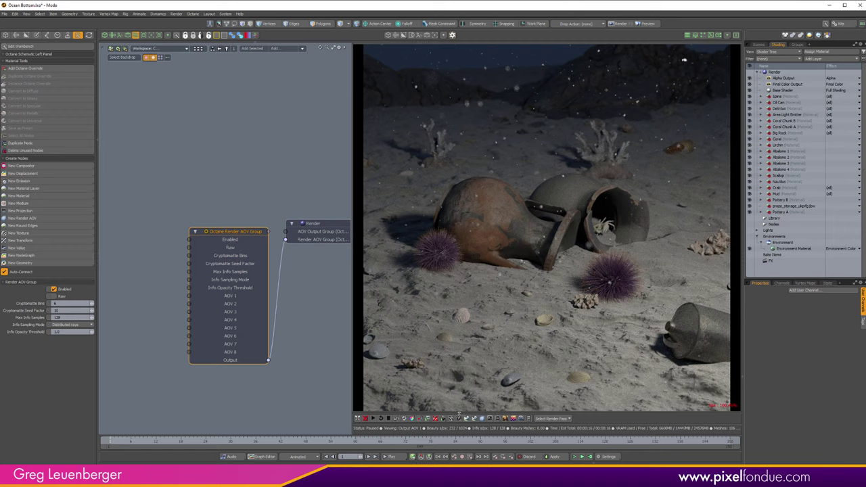
{"action": "left_click", "coordinate": [460, 419]}
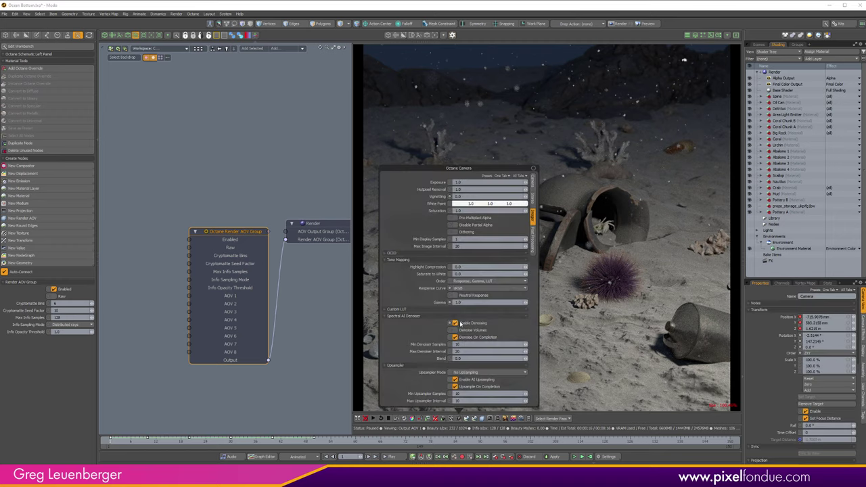
{"action": "left_click", "coordinate": [533, 168]}
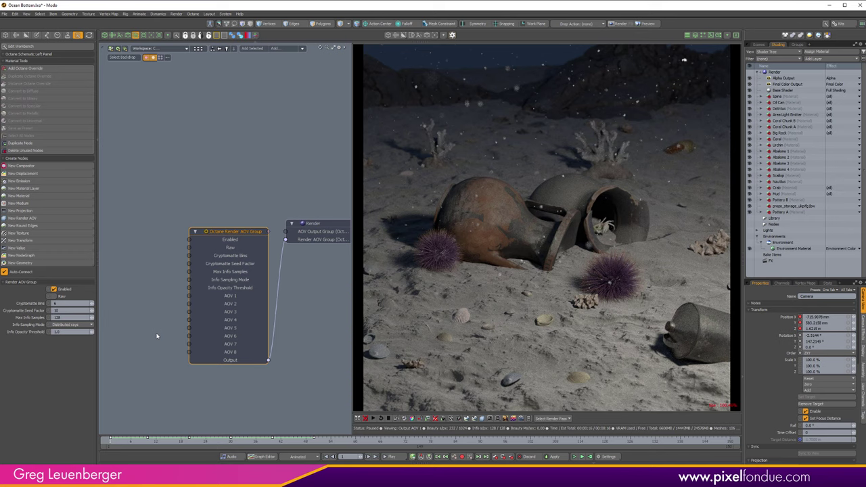
Create a Light AOV node and connect its output to AOV 1 of the Render AOV Group
{"action": "left_click", "coordinate": [50, 219]}
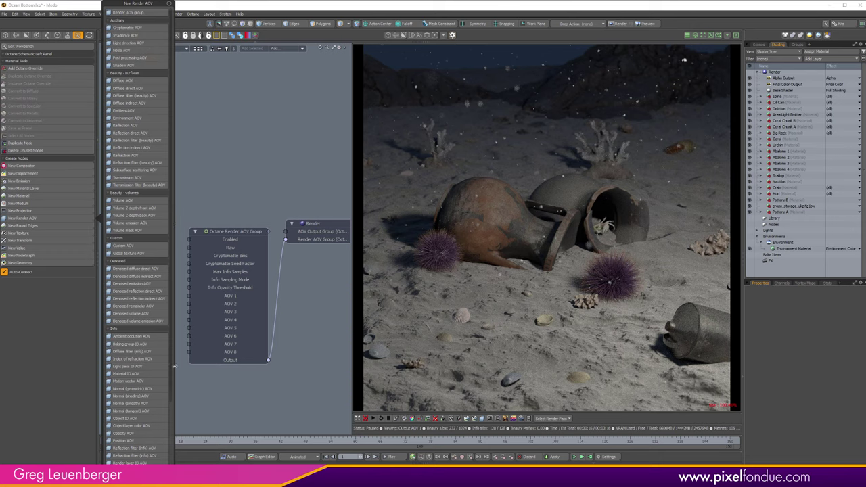
{"action": "scroll", "coordinate": [172, 372], "scroll_direction": "down", "scroll_amount": 3}
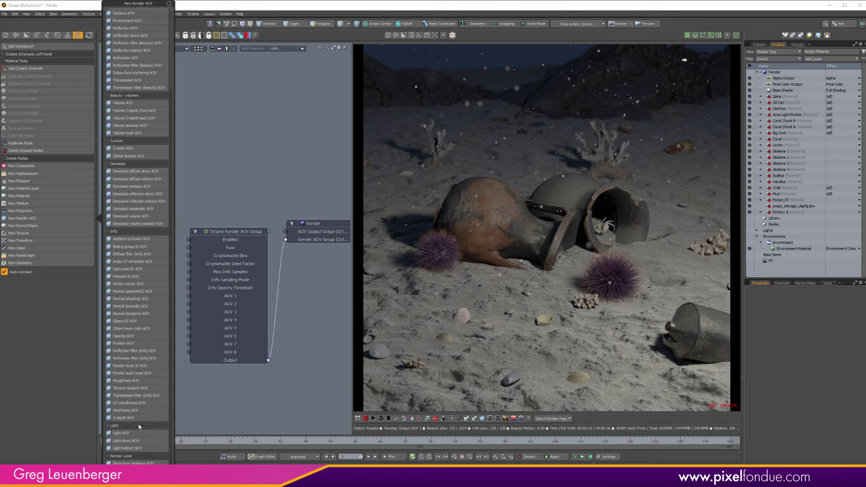
{"action": "left_click", "coordinate": [132, 434]}
{"action": "left_click_drag", "start_coordinate": [301, 244], "coordinate": [189, 297]}
{"action": "left_click_drag", "start_coordinate": [175, 326], "coordinate": [235, 336], "text": "alt"}
{"action": "middle_click_drag", "start_coordinate": [235, 334], "coordinate": [238, 334]}
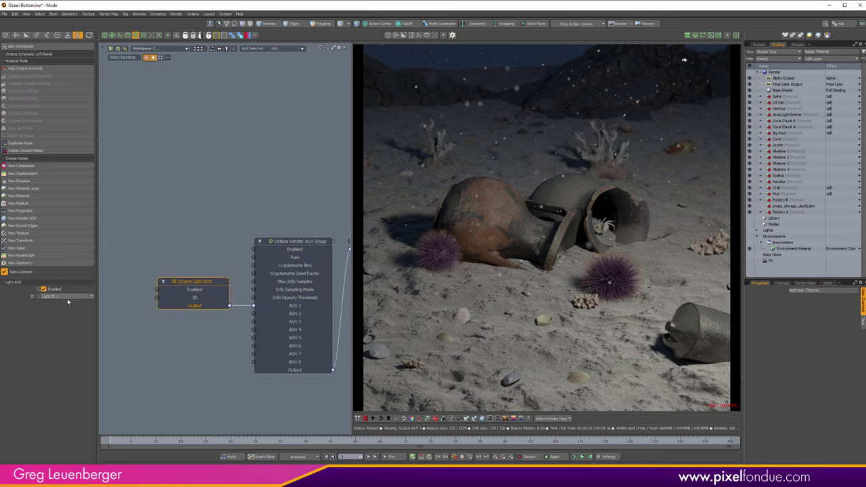
Set the Light AOV's ID to Ambient light, and check its render pass against the Environment Material's settings
{"action": "left_click", "coordinate": [65, 296]}
{"action": "left_click", "coordinate": [68, 292]}
{"action": "left_click", "coordinate": [552, 418]}
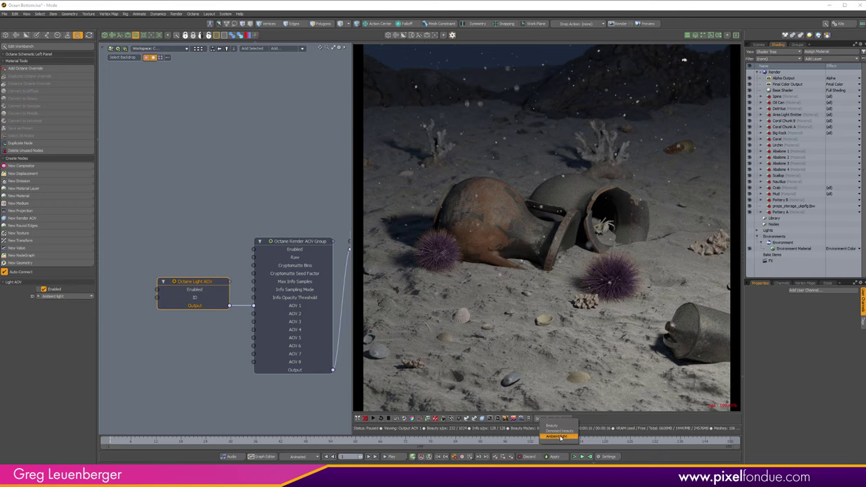
{"action": "left_click", "coordinate": [560, 437]}
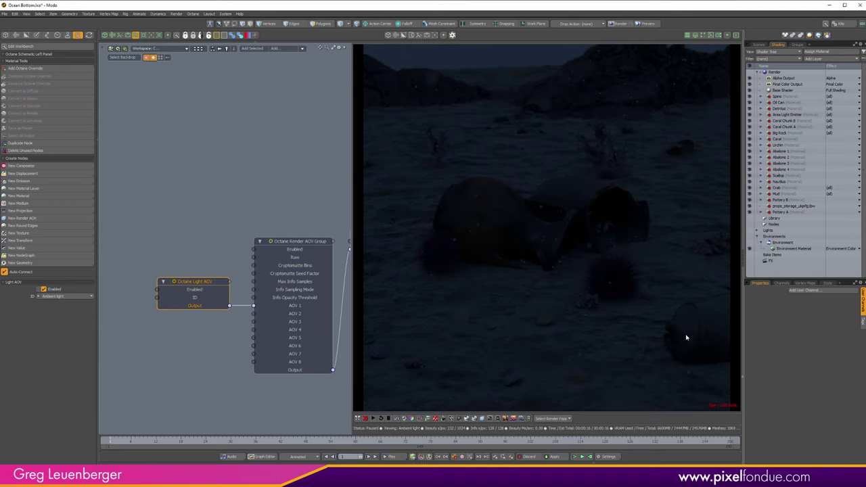
{"action": "left_click", "coordinate": [796, 249]}
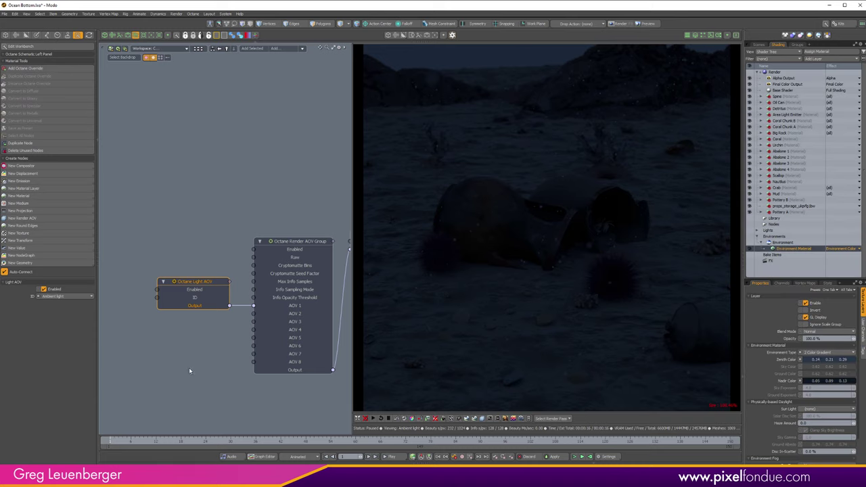
{"action": "left_click", "coordinate": [191, 330]}
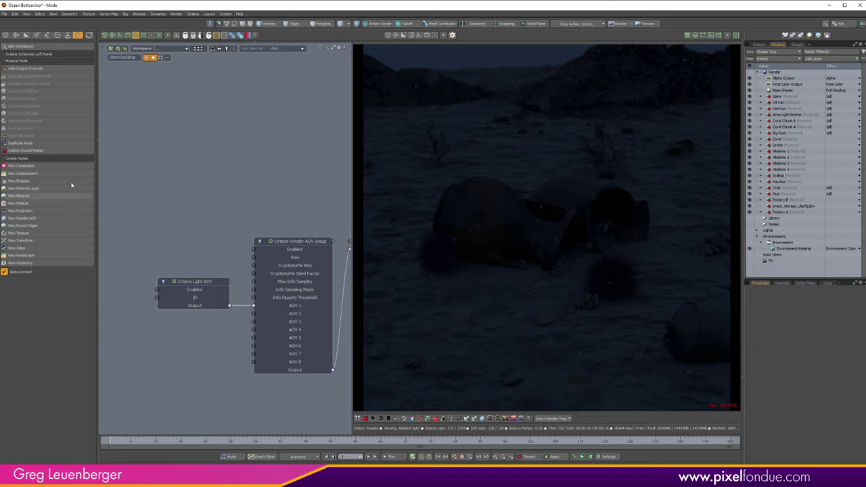
Duplicate the Light AOV into AOV 2 with its ID set to Light ID 1, and display the Light ID 1 pass
{"action": "key", "text": "ctrl+d"}
{"action": "left_click_drag", "start_coordinate": [206, 267], "coordinate": [254, 313]}
{"action": "left_click_drag", "start_coordinate": [188, 323], "coordinate": [196, 323]}
{"action": "left_click", "coordinate": [64, 296]}
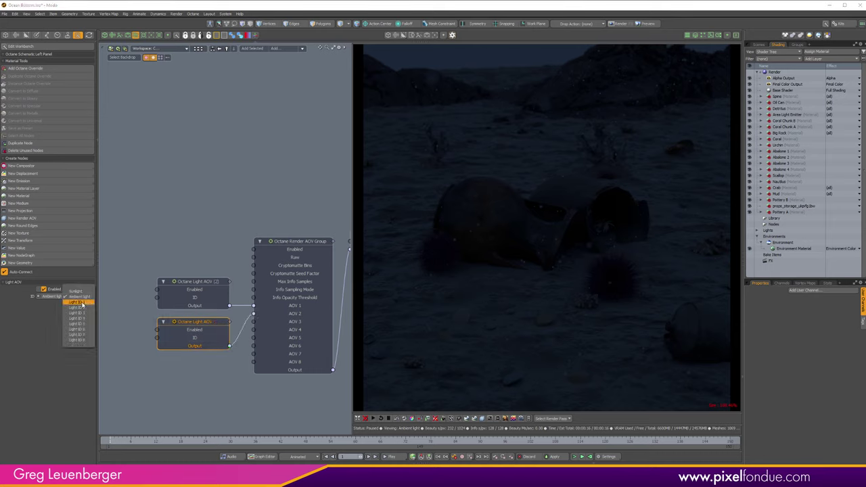
{"action": "left_click", "coordinate": [81, 306]}
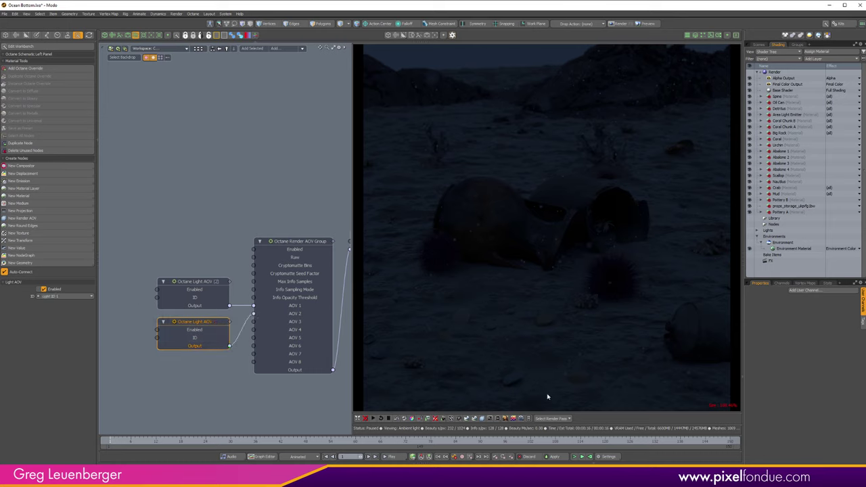
{"action": "left_click", "coordinate": [555, 418]}
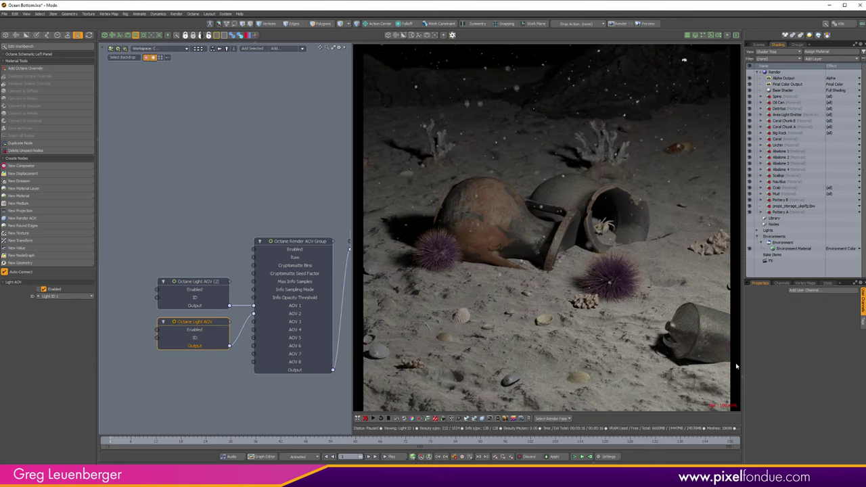
Move both Light AOV nodes higher in the schematic to free up space beneath them
{"action": "left_click_drag", "start_coordinate": [194, 394], "coordinate": [197, 332], "text": "alt"}
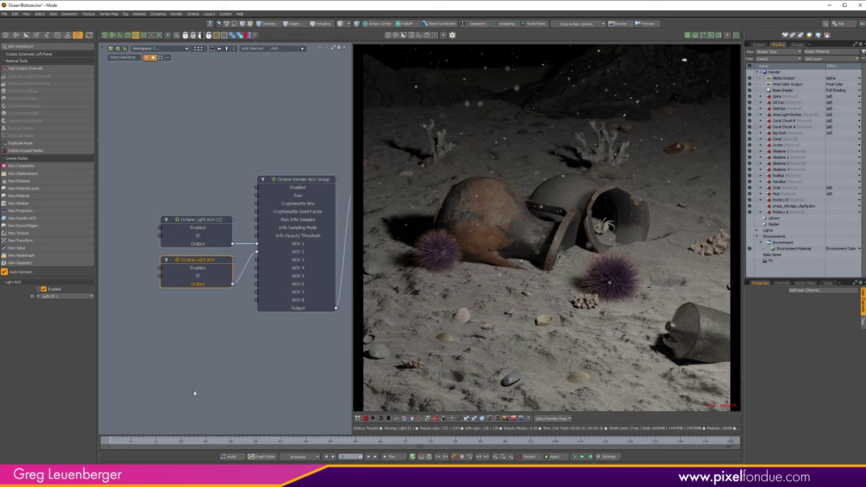
{"action": "left_click_drag", "start_coordinate": [156, 201], "coordinate": [205, 229]}
{"action": "left_click", "coordinate": [207, 318]}
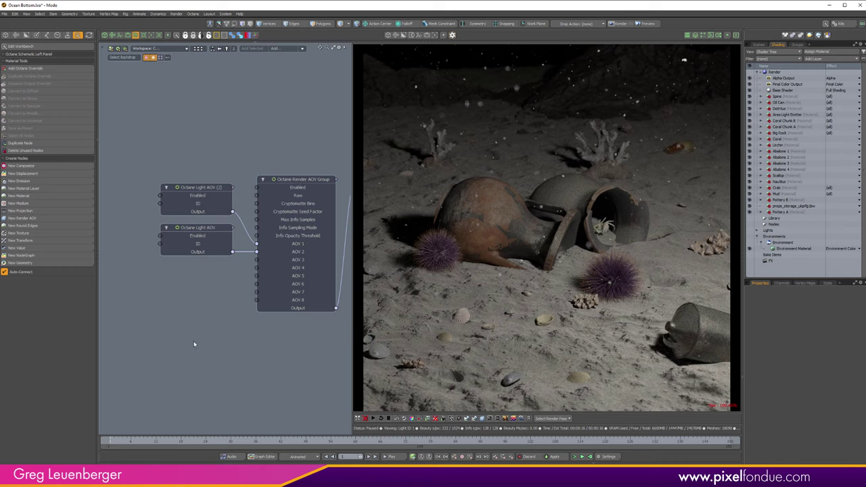
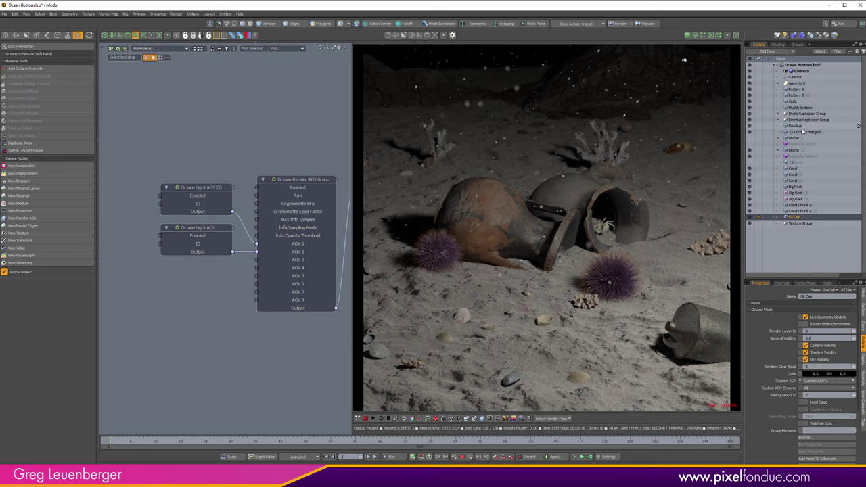
Examine the Custom AOV assignments of the Urchin 2 Merged, Coral and Crab meshes
{"action": "left_click", "coordinate": [821, 132]}
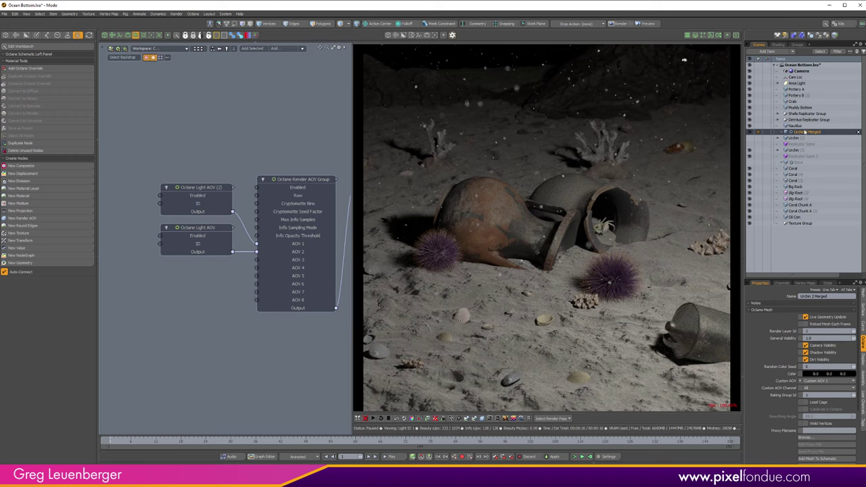
{"action": "left_click", "coordinate": [781, 132]}
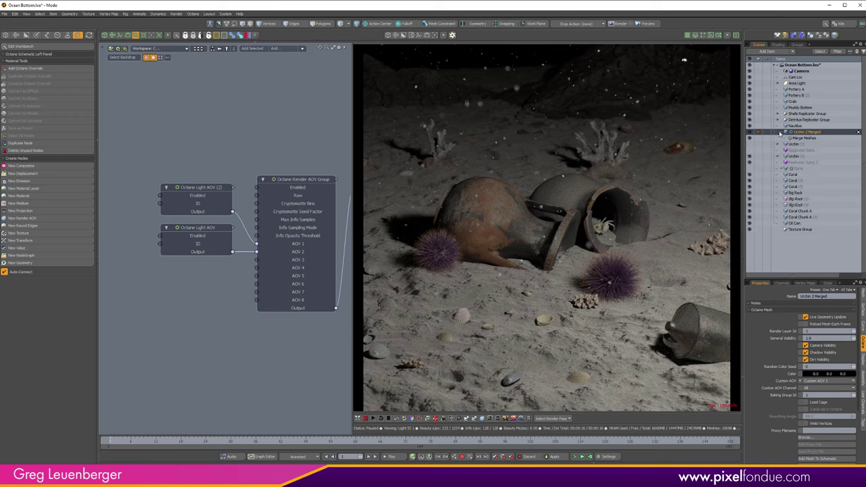
{"action": "left_click", "coordinate": [780, 133]}
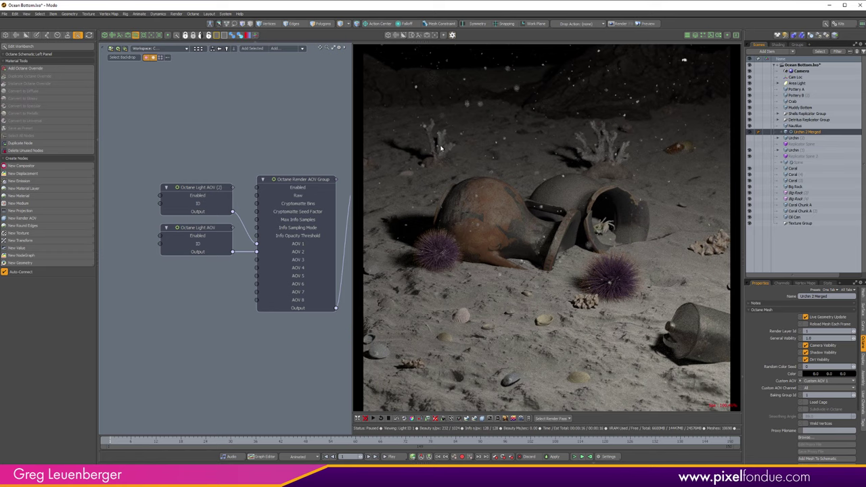
{"action": "left_click", "coordinate": [799, 182]}
{"action": "left_click", "coordinate": [805, 169], "text": "shift"}
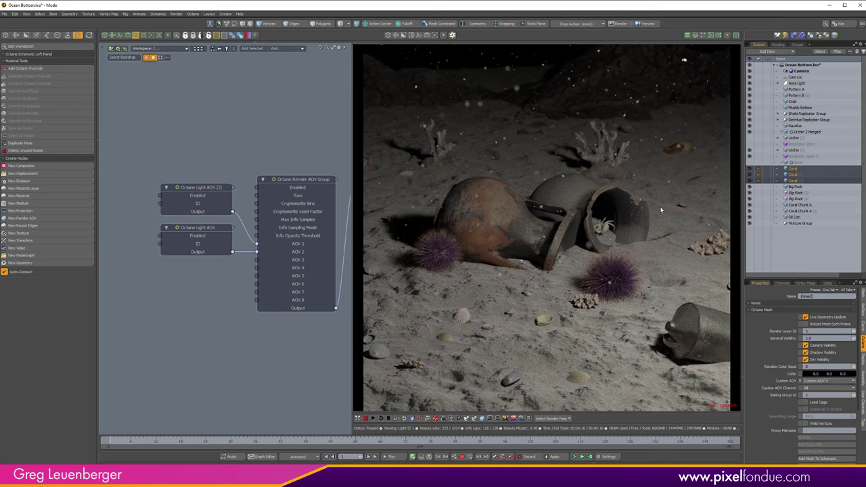
{"action": "left_click", "coordinate": [794, 100]}
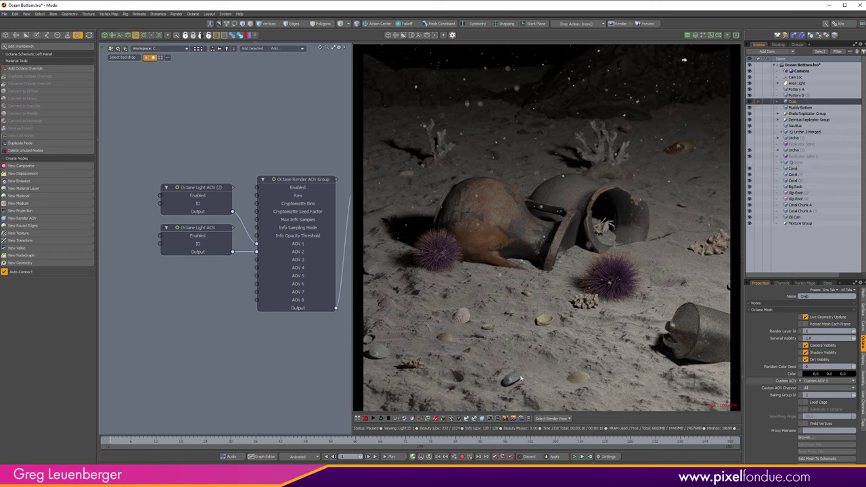
Create a Custom AOV node and connect its output to AOV 3 of the Render AOV Group
{"action": "left_click", "coordinate": [194, 329]}
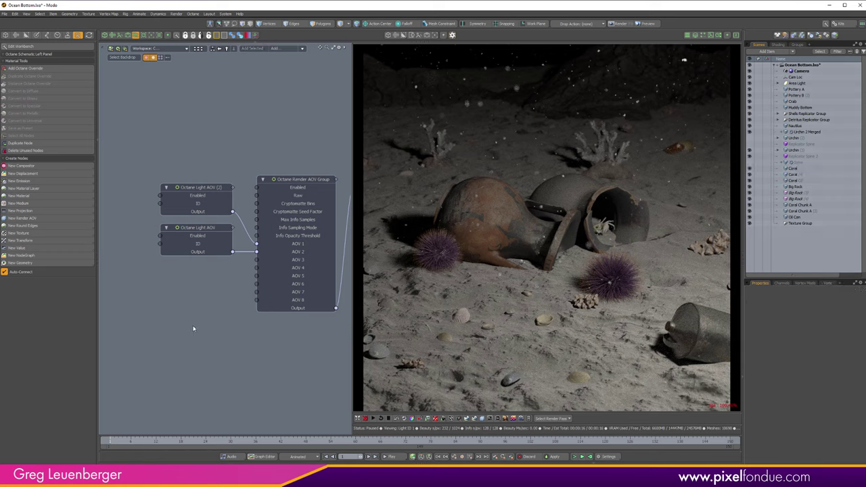
{"action": "left_click", "coordinate": [44, 218]}
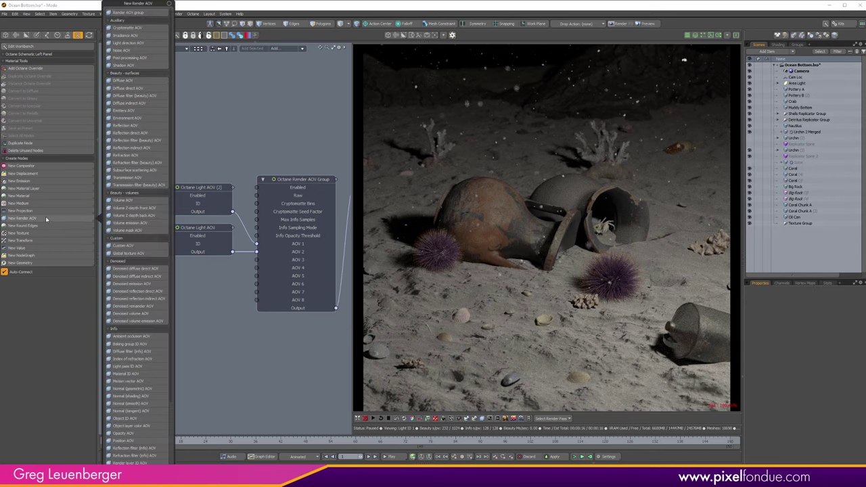
{"action": "left_click", "coordinate": [116, 246]}
{"action": "left_click_drag", "start_coordinate": [224, 300], "coordinate": [256, 260]}
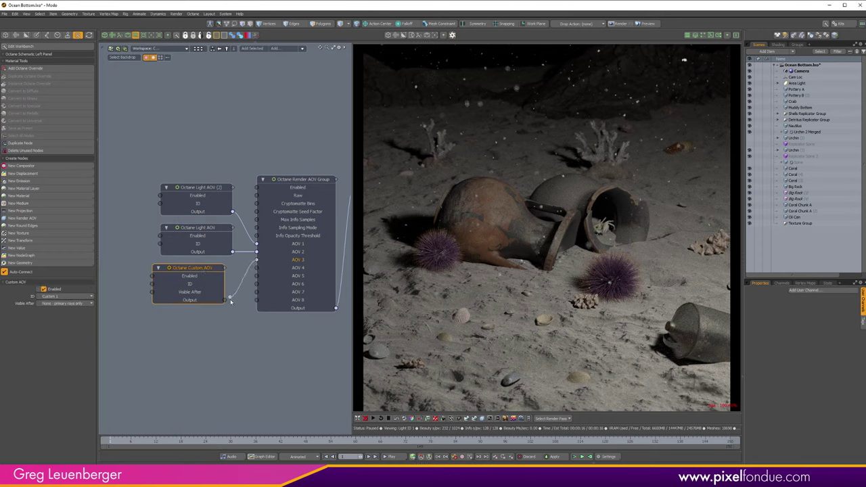
Use Custom 1 as the Custom AOV's ID and display the Custom AOV 1 pass
{"action": "left_click", "coordinate": [69, 297]}
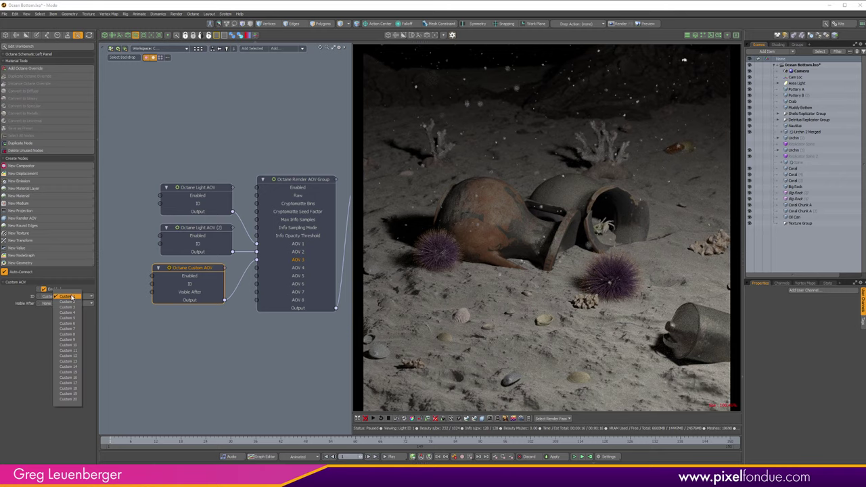
{"action": "left_click", "coordinate": [67, 296]}
{"action": "left_click", "coordinate": [552, 419]}
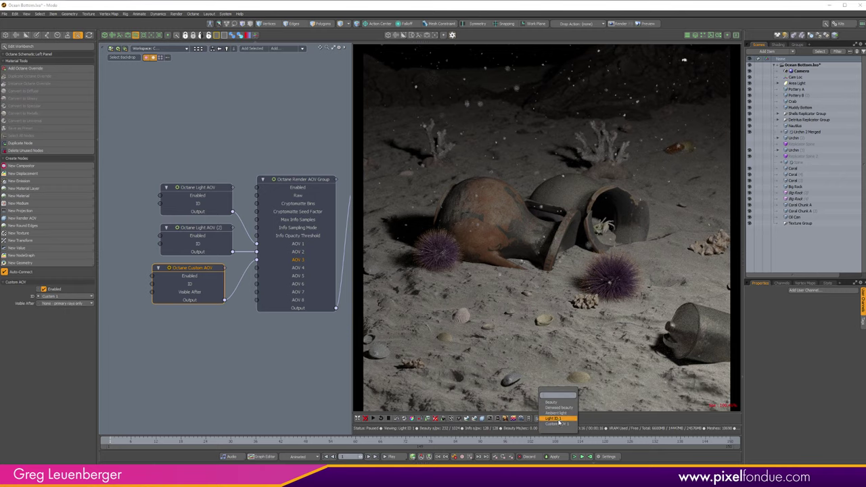
{"action": "left_click", "coordinate": [556, 416]}
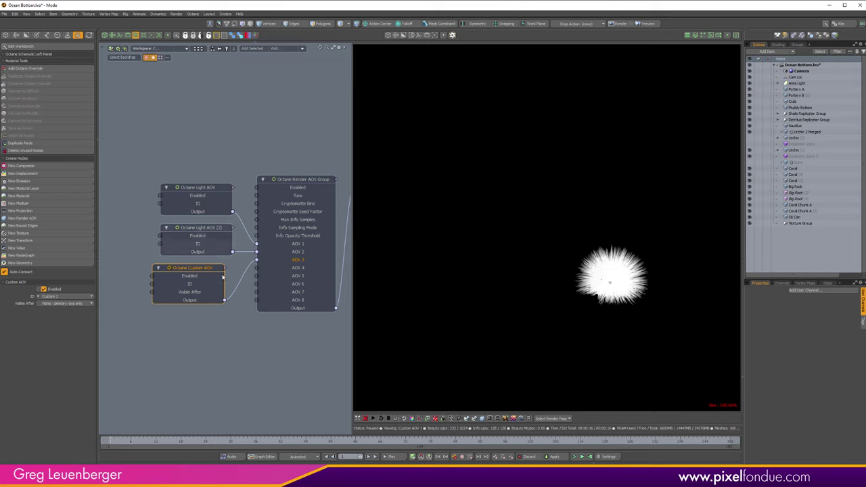
Duplicate the Custom AOV into AOV 4 with its ID set to Custom 2, and display the oil can's mask pass
{"action": "key", "text": "ctrl+d"}
{"action": "left_click_drag", "start_coordinate": [202, 265], "coordinate": [201, 317]}
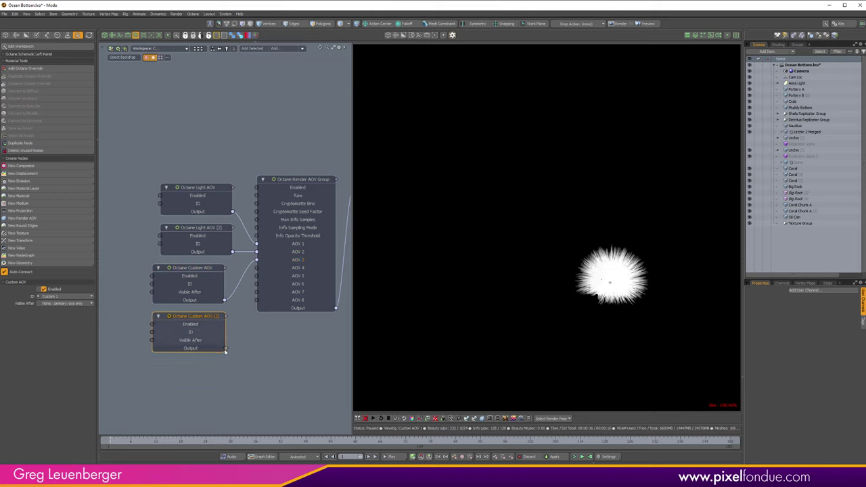
{"action": "left_click_drag", "start_coordinate": [224, 348], "coordinate": [273, 272]}
{"action": "left_click", "coordinate": [80, 297]}
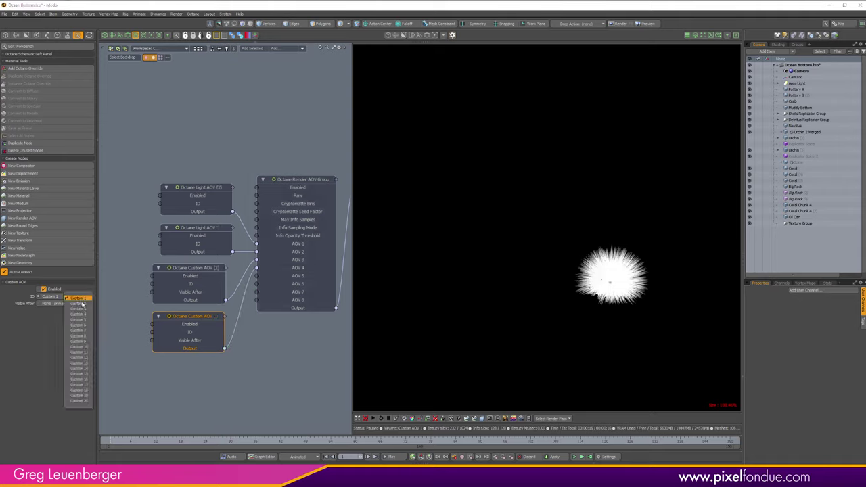
{"action": "left_click", "coordinate": [80, 299]}
{"action": "left_click", "coordinate": [552, 418]}
{"action": "left_click", "coordinate": [551, 398]}
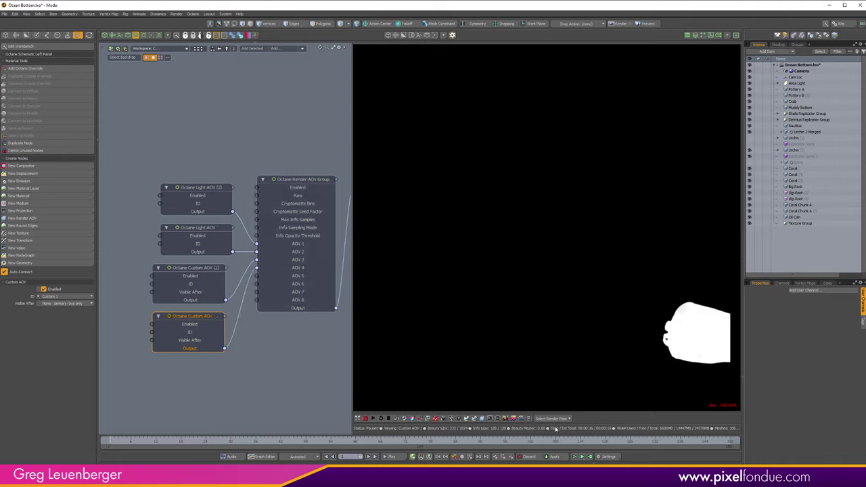
Duplicate the Custom AOV into AOV 5 with its ID set to Custom 3, and display the crab's mask pass
{"action": "key", "text": "ctrl+v"}
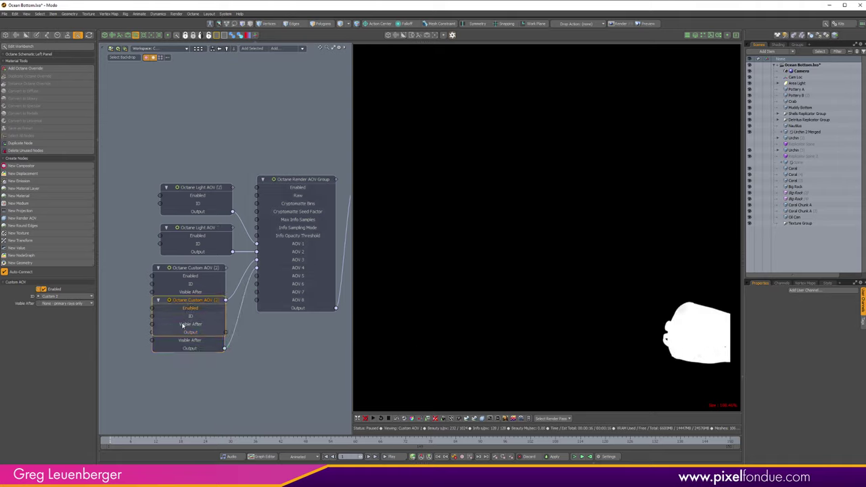
{"action": "left_click_drag", "start_coordinate": [200, 308], "coordinate": [290, 277]}
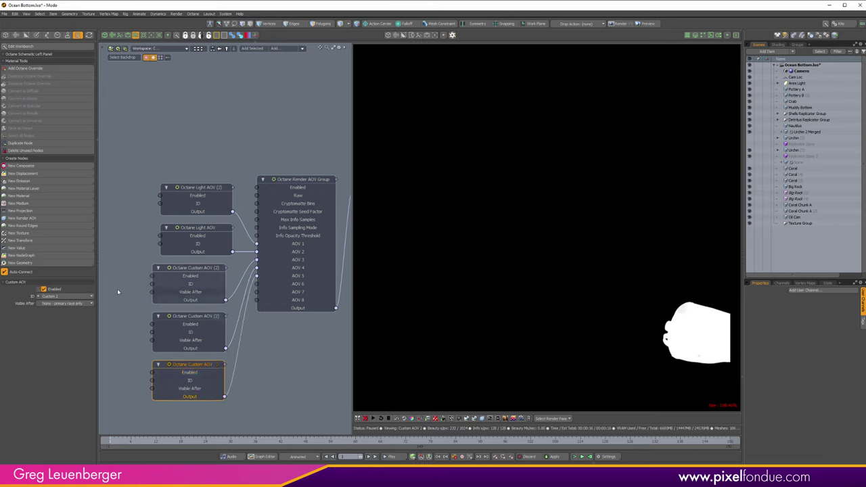
{"action": "left_click", "coordinate": [68, 296]}
{"action": "left_click", "coordinate": [71, 302]}
{"action": "left_click", "coordinate": [553, 418]}
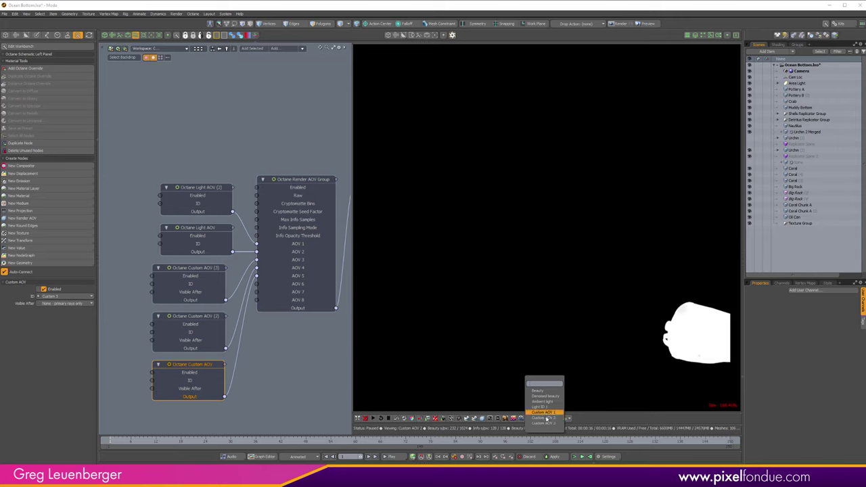
{"action": "left_click", "coordinate": [557, 409]}
Duplicate the Custom AOV into AOV 6 with its ID set to Custom 4, and display the Custom AOV 4 coral mask
{"action": "key", "text": "ctrl+d"}
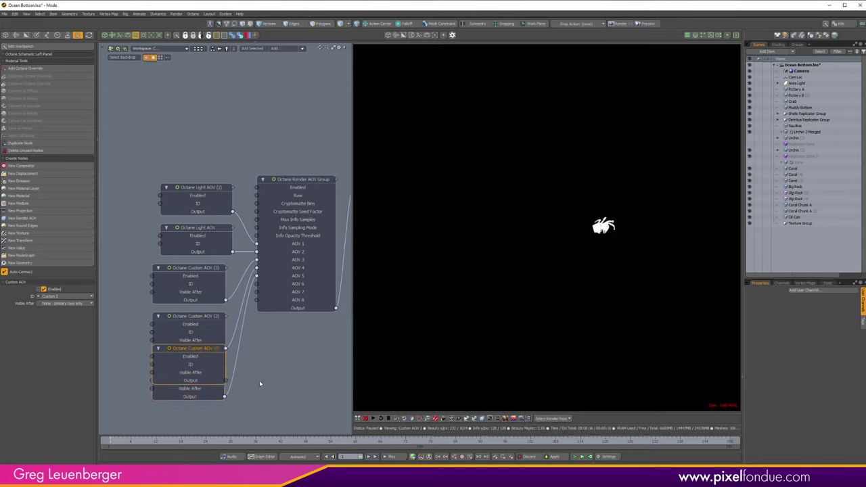
{"action": "left_click_drag", "start_coordinate": [259, 381], "coordinate": [280, 328], "text": "alt"}
{"action": "left_click_drag", "start_coordinate": [236, 295], "coordinate": [236, 359]}
{"action": "left_click_drag", "start_coordinate": [246, 392], "coordinate": [294, 232]}
{"action": "left_click", "coordinate": [72, 297]}
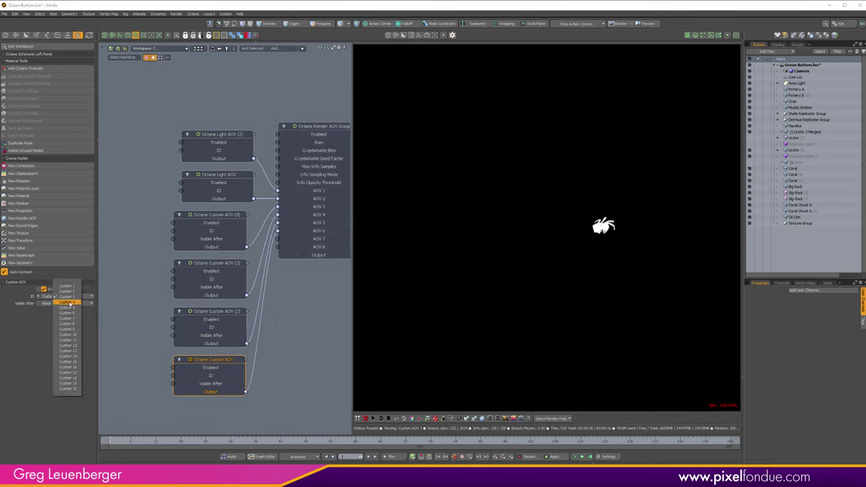
{"action": "left_click", "coordinate": [73, 303]}
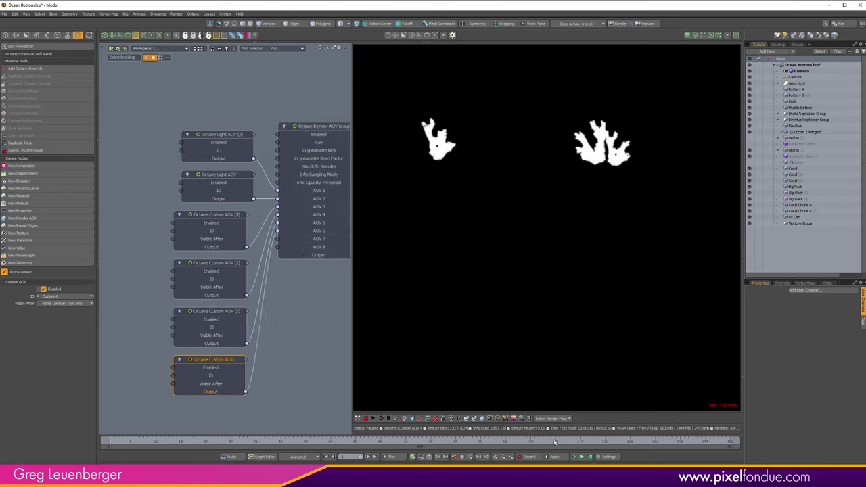
Move all light and custom AOV nodes together, further away from the Render AOV Group, to tidy the schematic
{"action": "scroll", "coordinate": [300, 377], "scroll_direction": "down", "scroll_amount": 2}
{"action": "left_click_drag", "start_coordinate": [158, 400], "coordinate": [259, 175]}
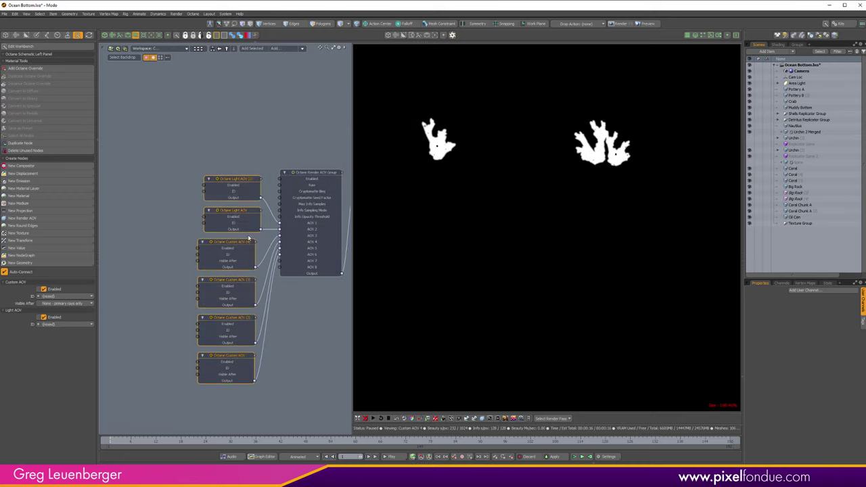
{"action": "left_click_drag", "start_coordinate": [243, 356], "coordinate": [218, 293]}
{"action": "left_click_drag", "start_coordinate": [236, 329], "coordinate": [239, 342], "text": "alt"}
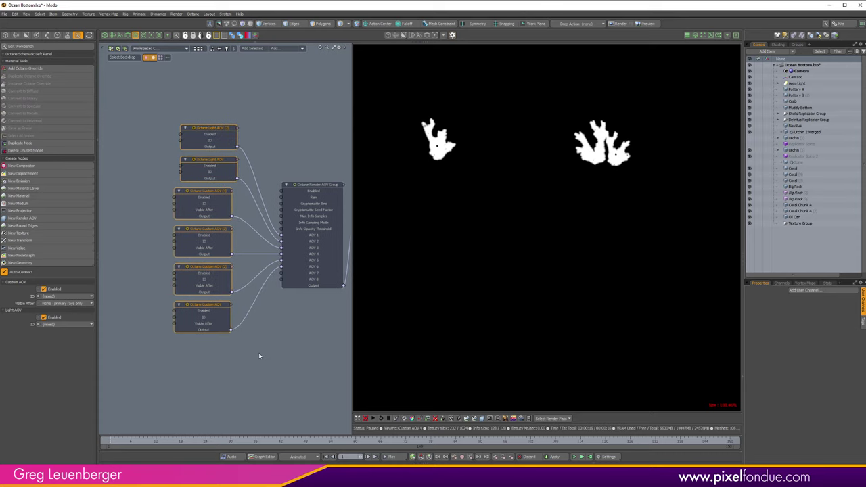
{"action": "left_click", "coordinate": [263, 368]}
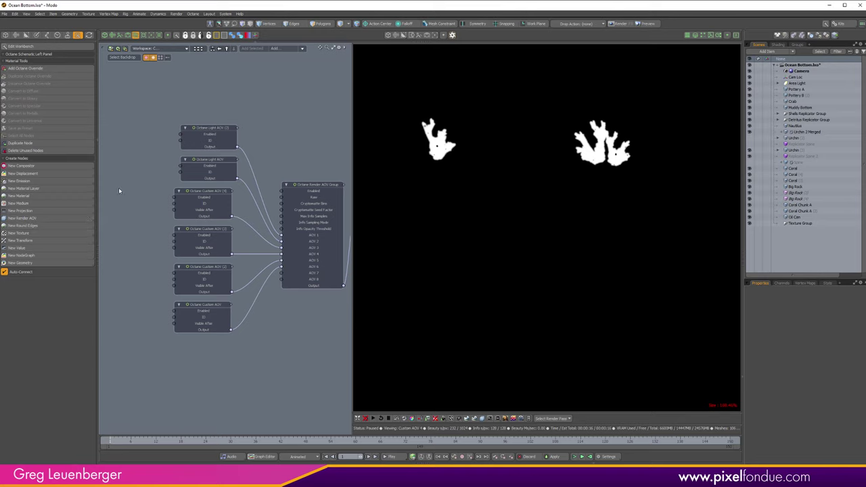
Create a Z-depth AOV node, connect its output to AOV 7 of the Render AOV Group, and display the Z-depth pass
{"action": "left_click", "coordinate": [51, 218]}
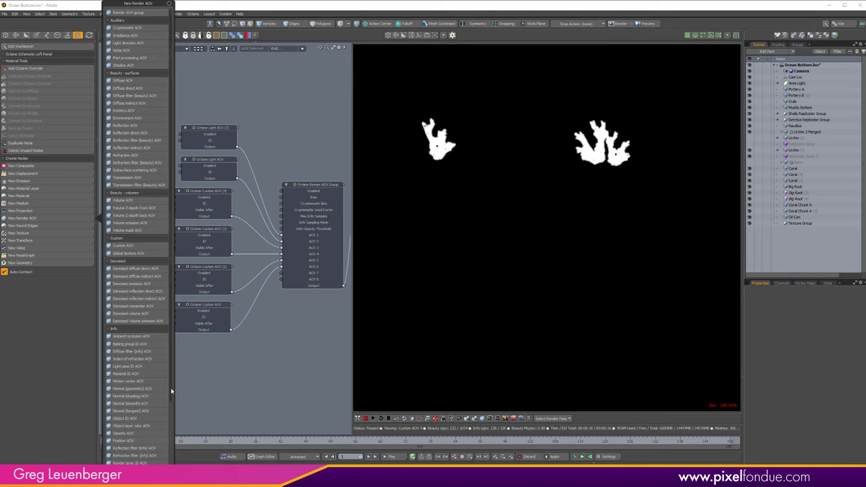
{"action": "scroll", "coordinate": [171, 388], "scroll_direction": "down", "scroll_amount": 4}
{"action": "scroll", "coordinate": [135, 405], "scroll_direction": "down", "scroll_amount": 1}
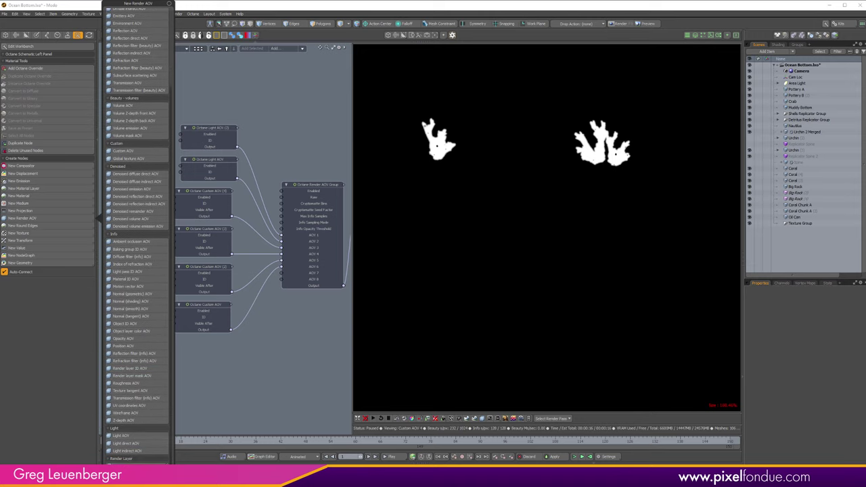
{"action": "left_click", "coordinate": [125, 421]}
{"action": "left_click_drag", "start_coordinate": [269, 230], "coordinate": [208, 346]}
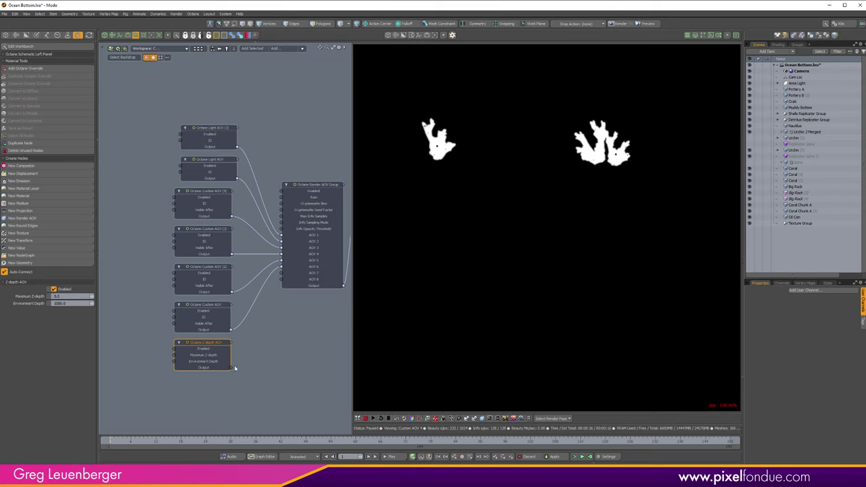
{"action": "left_click_drag", "start_coordinate": [232, 367], "coordinate": [296, 273]}
{"action": "left_click", "coordinate": [554, 418]}
{"action": "left_click", "coordinate": [553, 422]}
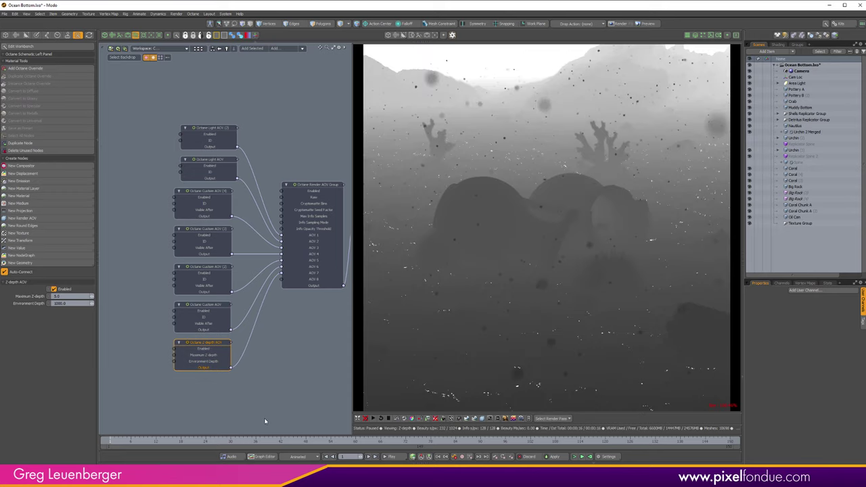
Try Maximum Z-depth values of 10 and 4 on the Z-depth AOV, and return it to 5
{"action": "left_click", "coordinate": [57, 297]}
{"action": "type", "text": "10"}
{"action": "key", "text": "Return"}
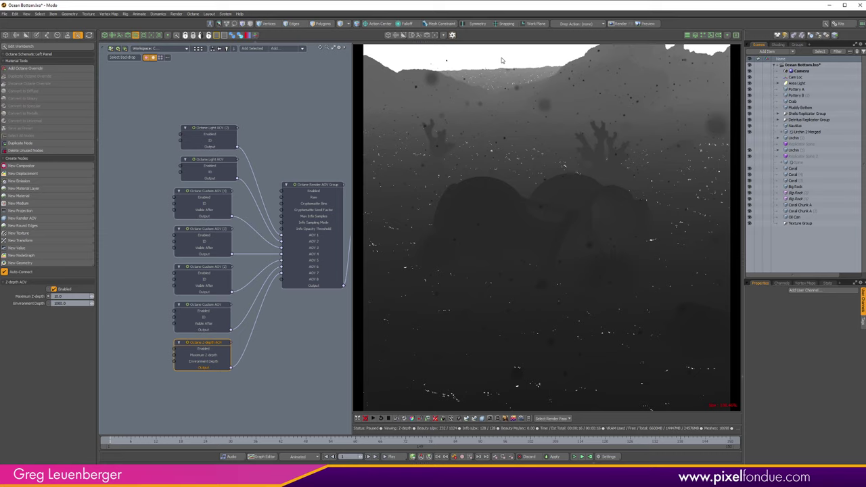
{"action": "left_click", "coordinate": [72, 297]}
{"action": "type", "text": "4"}
{"action": "key", "text": "Return"}
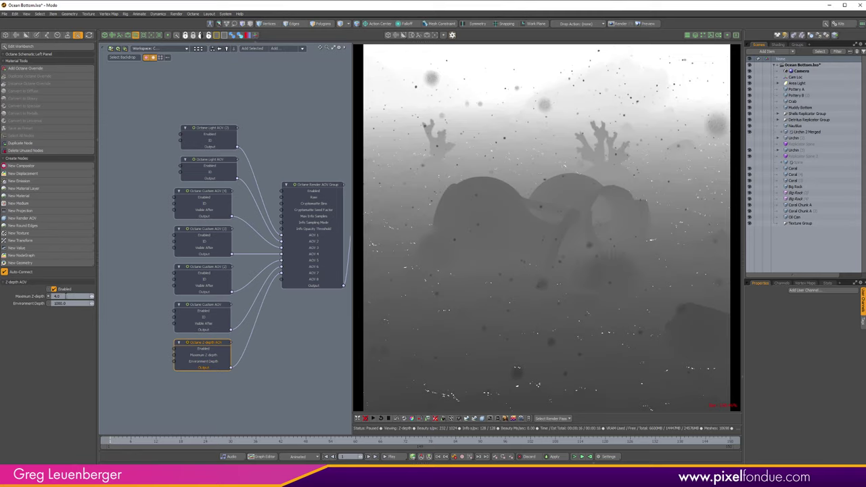
{"action": "left_click", "coordinate": [64, 296]}
{"action": "type", "text": "5"}
{"action": "key", "text": "Return"}
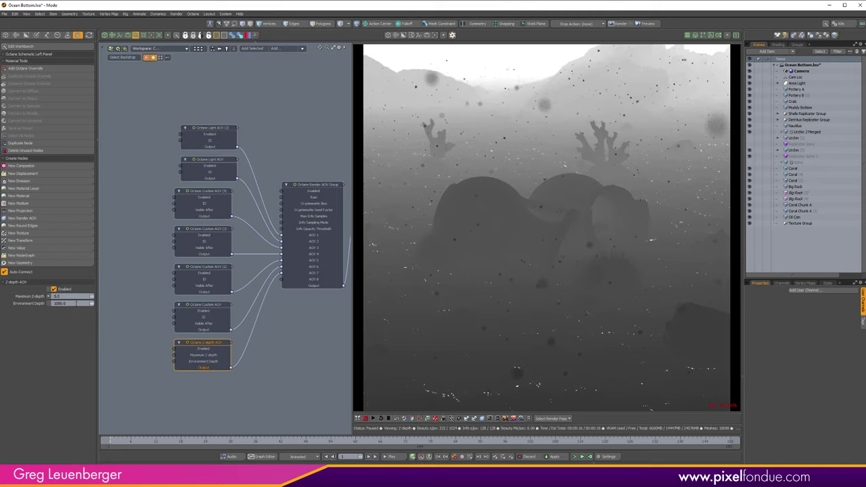
Set the Z-depth AOV's Environment Depth to 5
{"action": "left_click", "coordinate": [65, 303]}
{"action": "type", "text": "5"}
{"action": "key", "text": "Return"}
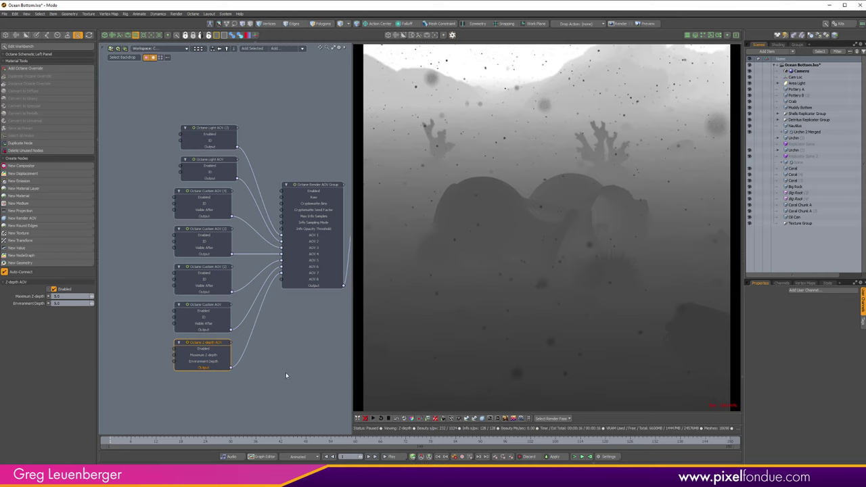
Create a Reflection AOV below the Z-depth node, connect it to AOV 8 of the Render AOV Group, and display the Reflection pass
{"action": "left_click_drag", "start_coordinate": [283, 363], "coordinate": [283, 304], "text": "alt"}
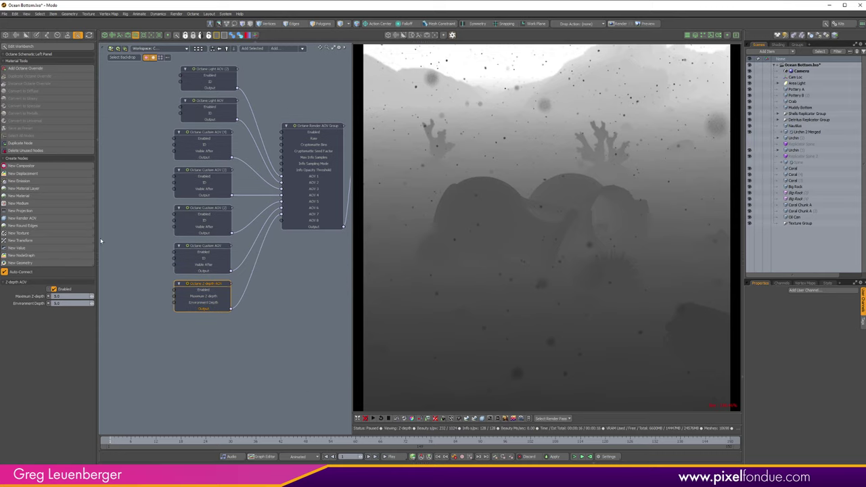
{"action": "left_click", "coordinate": [44, 220]}
{"action": "left_click", "coordinate": [245, 303]}
{"action": "left_click", "coordinate": [56, 221]}
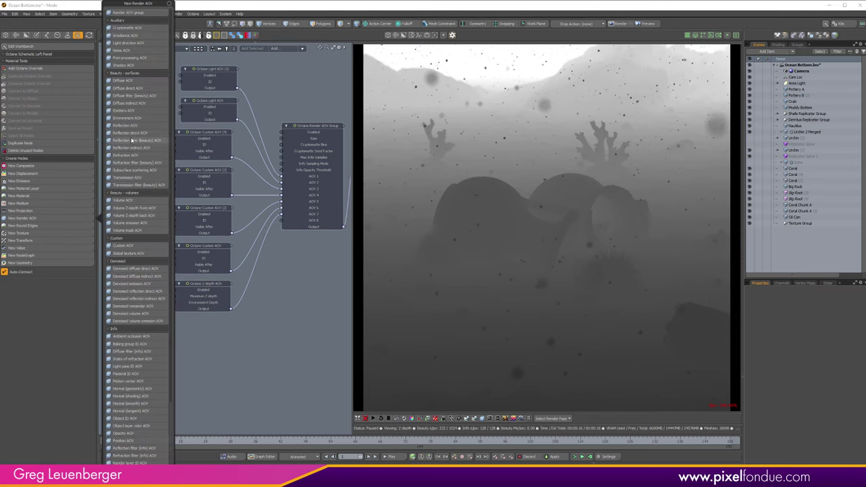
{"action": "left_click", "coordinate": [137, 126]}
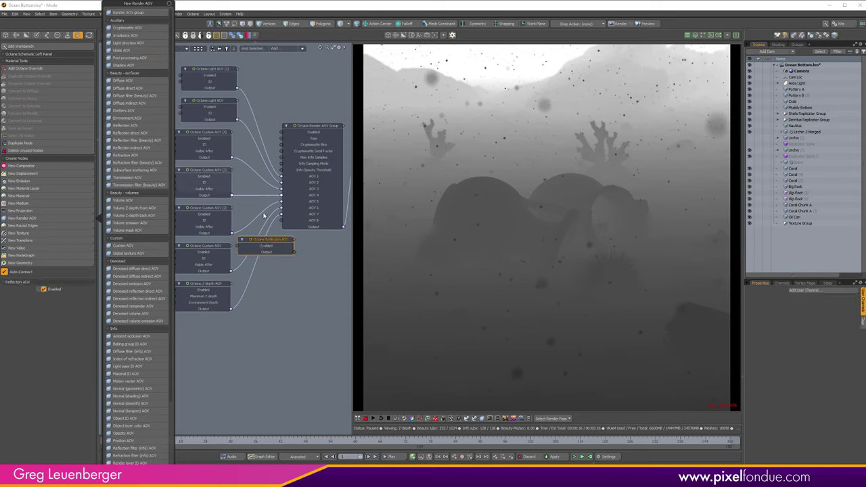
{"action": "left_click_drag", "start_coordinate": [269, 241], "coordinate": [204, 330]}
{"action": "left_click_drag", "start_coordinate": [288, 300], "coordinate": [304, 224]}
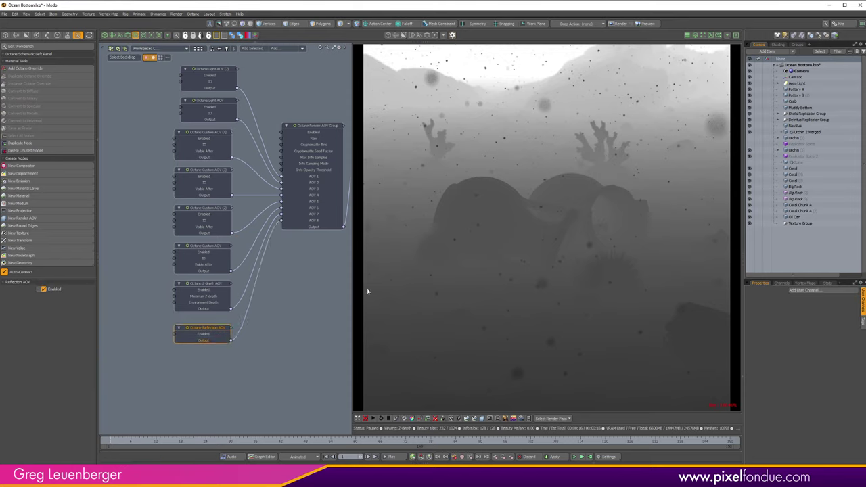
{"action": "left_click", "coordinate": [553, 418]}
{"action": "left_click", "coordinate": [554, 413]}
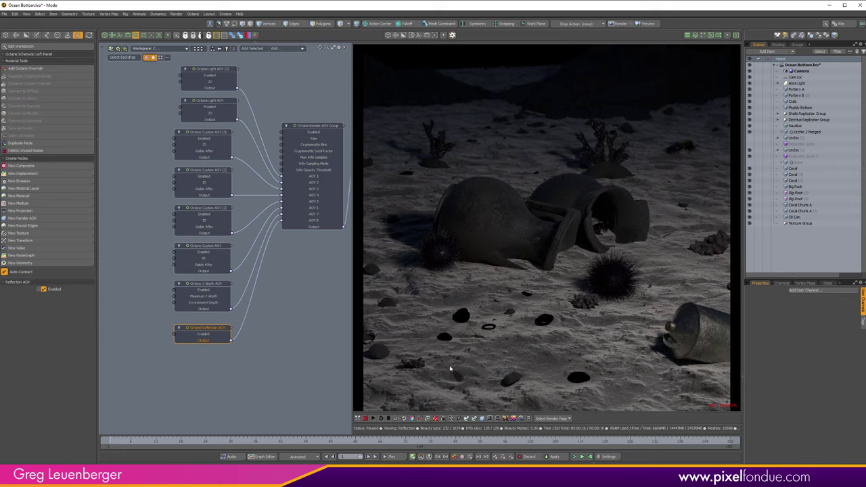
Compare the oil can's Custom AOV 2 mask pass with the Reflection pass
{"action": "left_click", "coordinate": [551, 418]}
{"action": "left_click", "coordinate": [551, 404]}
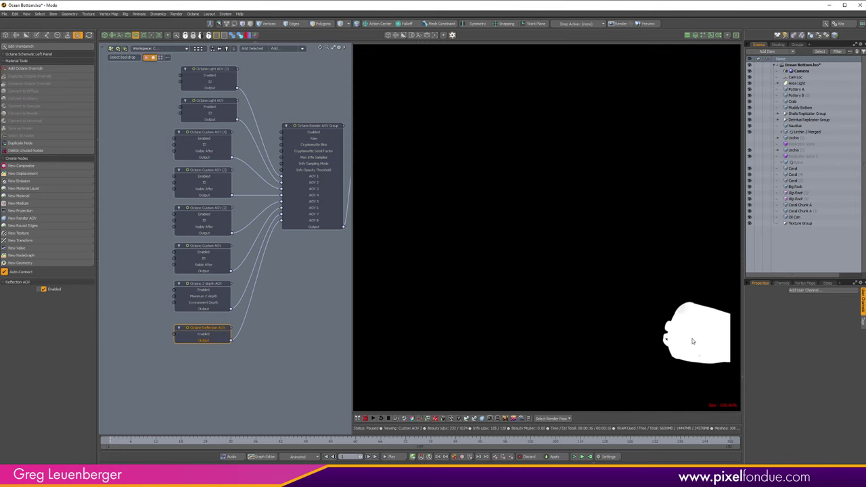
{"action": "left_click", "coordinate": [551, 418]}
{"action": "left_click", "coordinate": [560, 441]}
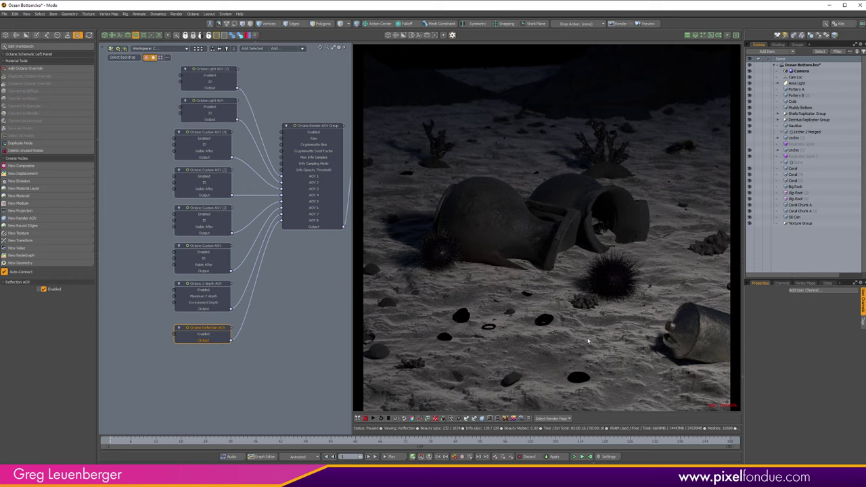
Move all eight AOV nodes down together to free space above them in the schematic
{"action": "left_click", "coordinate": [241, 397]}
{"action": "scroll", "coordinate": [252, 366], "scroll_direction": "down", "scroll_amount": 4}
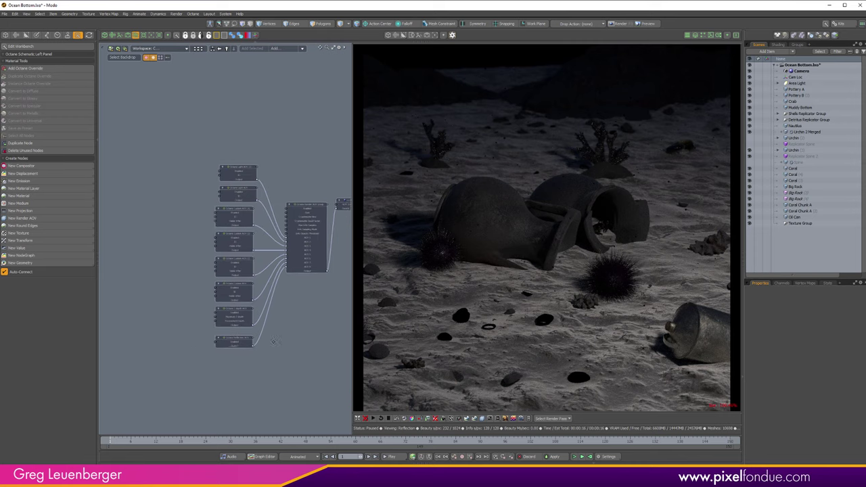
{"action": "left_click_drag", "start_coordinate": [168, 406], "coordinate": [218, 259]}
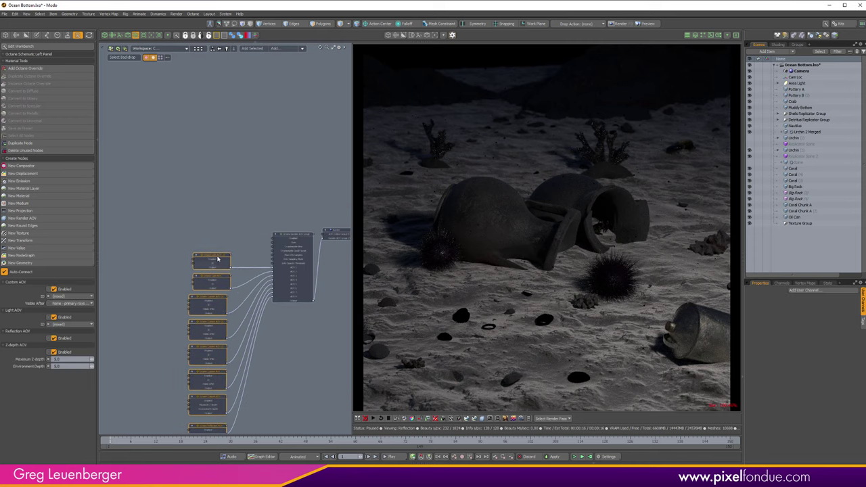
{"action": "left_click", "coordinate": [228, 221]}
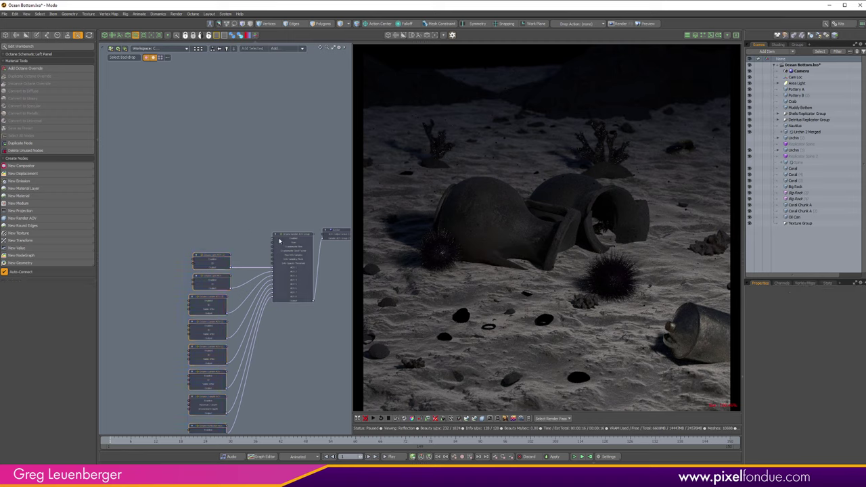
Create an AOV Output Group node feeding the Render node's AOV Output Group input, and place it above the Render AOV Group
{"action": "left_click_drag", "start_coordinate": [341, 231], "coordinate": [309, 233], "text": "alt"}
{"action": "scroll", "coordinate": [314, 223], "scroll_direction": "up", "scroll_amount": 5}
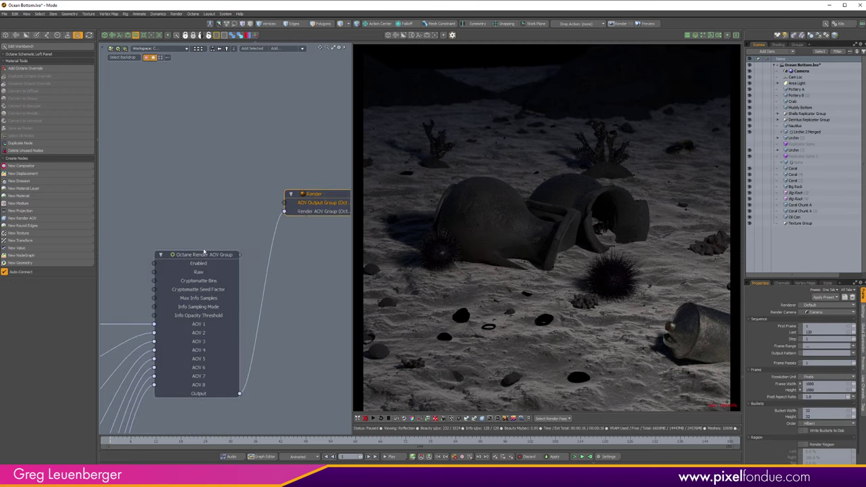
{"action": "left_click_drag", "start_coordinate": [323, 238], "coordinate": [300, 249], "text": "alt"}
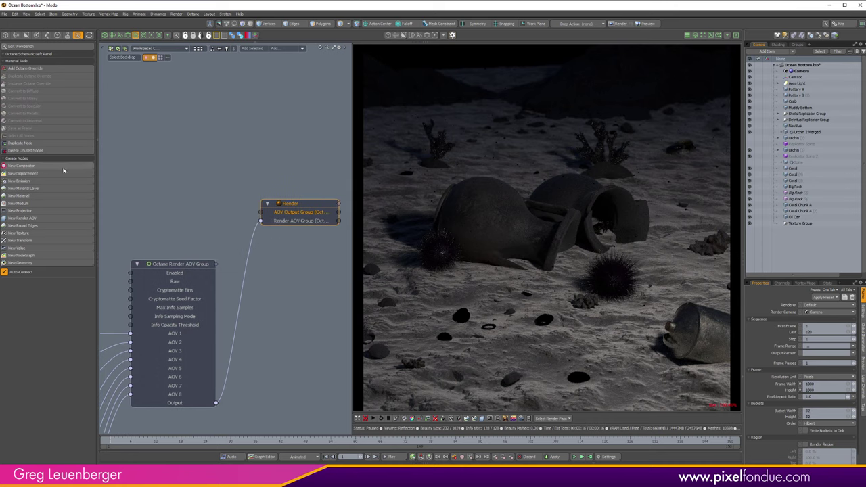
{"action": "left_click_drag", "start_coordinate": [63, 169], "coordinate": [161, 101]}
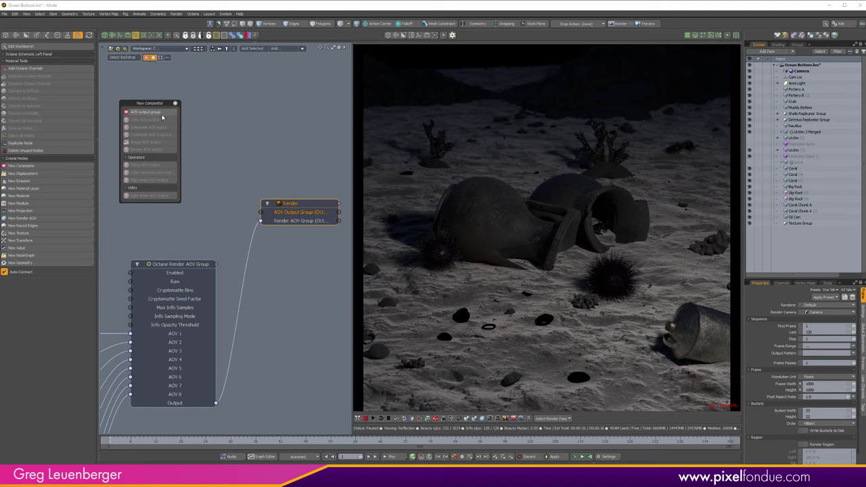
{"action": "left_click", "coordinate": [163, 114]}
{"action": "left_click_drag", "start_coordinate": [272, 272], "coordinate": [283, 242]}
Create a Composite AOV Output node and connect its output to Input 1 of the AOV Output Group
{"action": "left_click_drag", "start_coordinate": [150, 103], "coordinate": [242, 100]}
{"action": "left_click_drag", "start_coordinate": [261, 216], "coordinate": [274, 220], "text": "alt"}
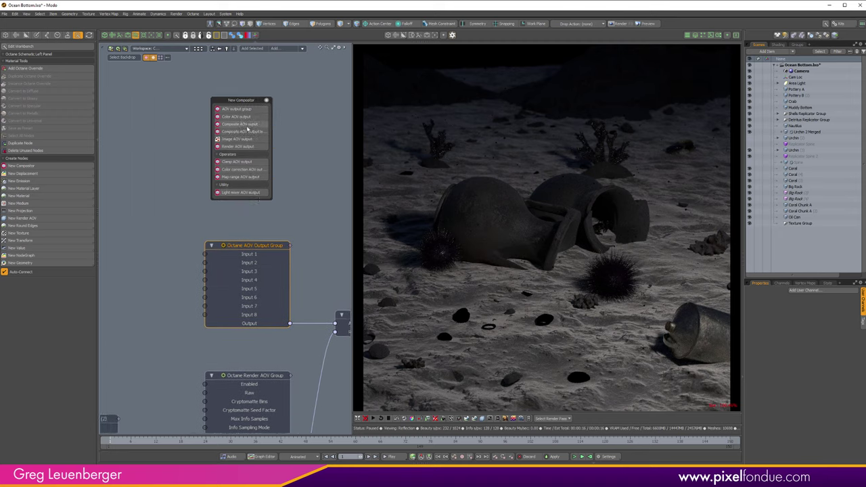
{"action": "left_click", "coordinate": [241, 124]}
{"action": "left_click_drag", "start_coordinate": [265, 211], "coordinate": [155, 211]}
{"action": "left_click_drag", "start_coordinate": [175, 324], "coordinate": [205, 254]}
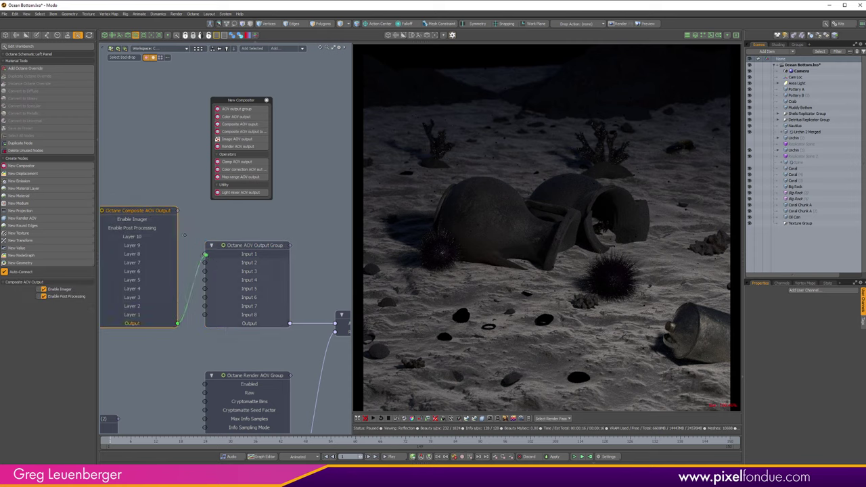
Move the Composite AOV Output node up so its output lines up with Input 1 of the AOV Output Group
{"action": "middle_click_drag", "start_coordinate": [211, 230], "coordinate": [249, 262]}
{"action": "scroll", "coordinate": [249, 262], "scroll_direction": "down", "scroll_amount": 2}
{"action": "left_click", "coordinate": [270, 273]}
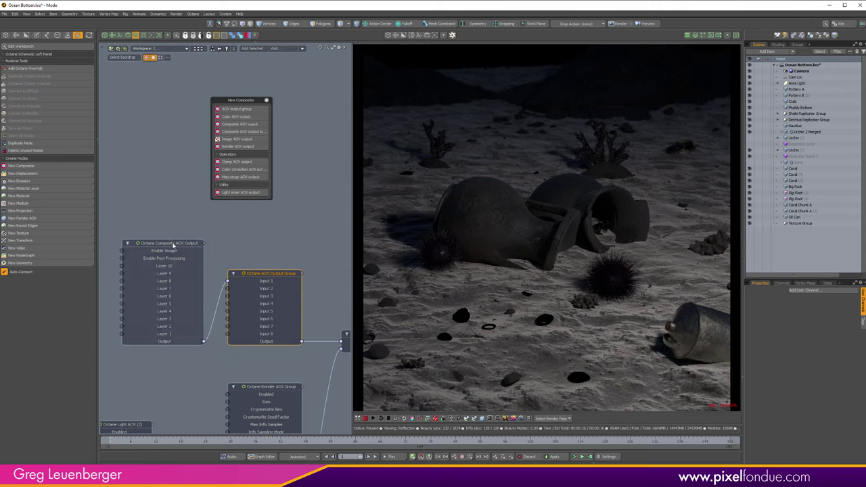
{"action": "left_click_drag", "start_coordinate": [171, 245], "coordinate": [166, 185]}
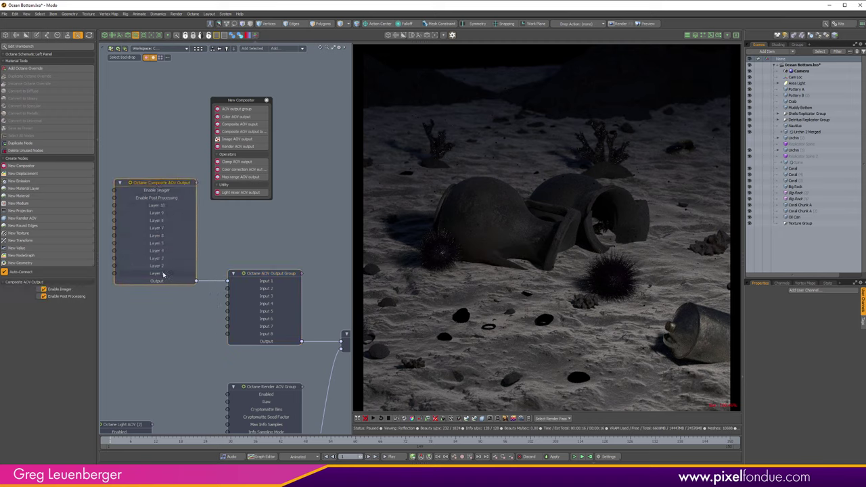
{"action": "left_click", "coordinate": [212, 238]}
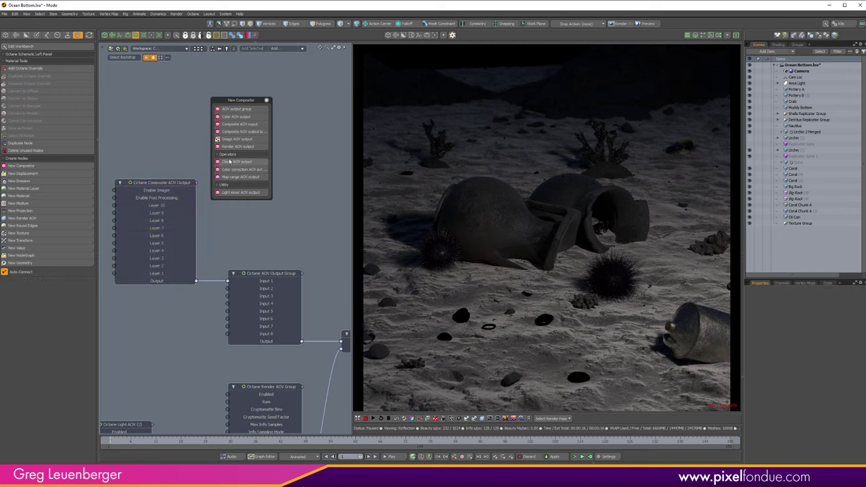
Switch the render view from the Reflection pass to the Beauty pass
{"action": "left_click_drag", "start_coordinate": [250, 232], "coordinate": [278, 269], "text": "alt"}
{"action": "scroll", "coordinate": [291, 267], "scroll_direction": "down", "scroll_amount": 2}
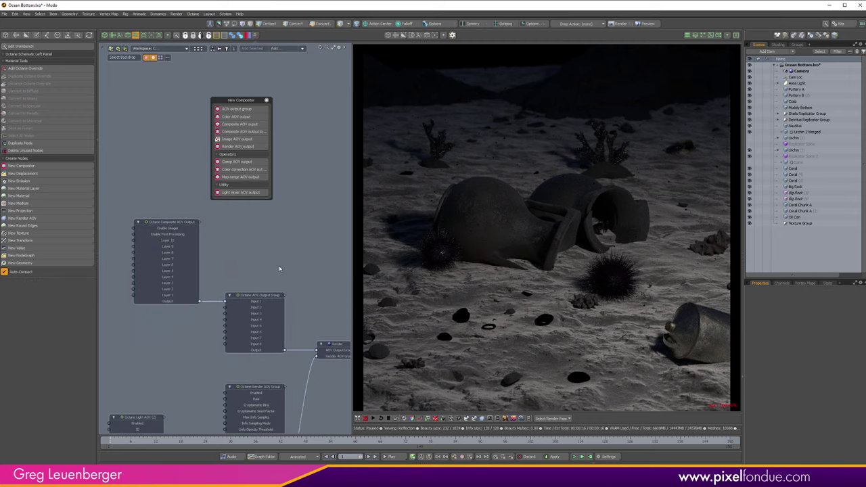
{"action": "left_click", "coordinate": [565, 419]}
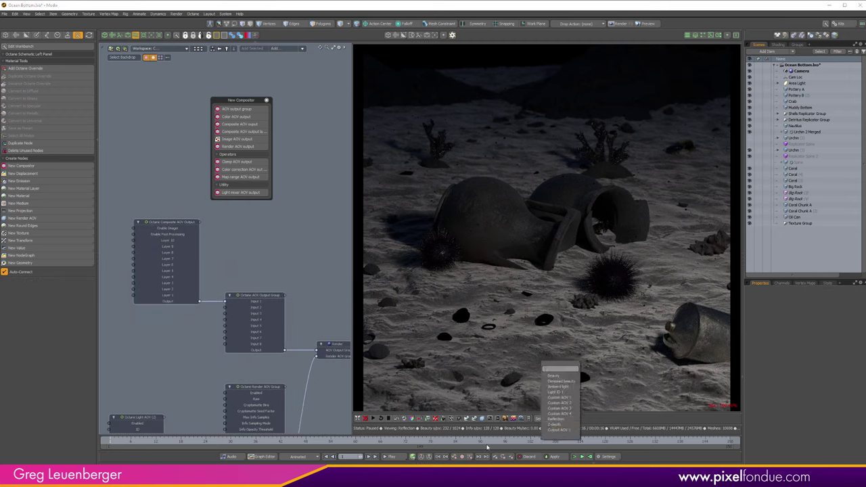
{"action": "left_click", "coordinate": [559, 418]}
{"action": "left_click", "coordinate": [557, 430]}
Add a Composite AOV Output Layer feeding Layer 1 of the Composite AOV Output, and place it with its input nodes beside the composite
{"action": "left_click_drag", "start_coordinate": [162, 355], "coordinate": [273, 376], "text": "alt"}
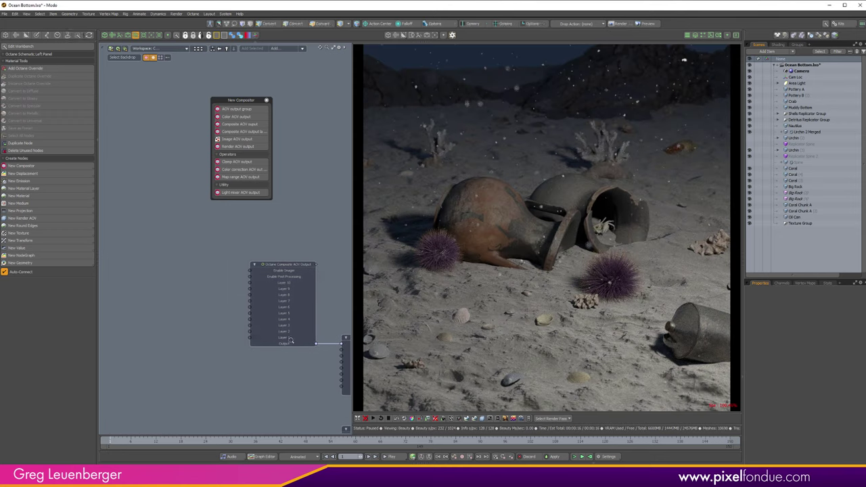
{"action": "scroll", "coordinate": [273, 338], "scroll_direction": "up", "scroll_amount": 2}
{"action": "left_click", "coordinate": [297, 340]}
{"action": "left_click_drag", "start_coordinate": [204, 361], "coordinate": [209, 360], "text": "alt"}
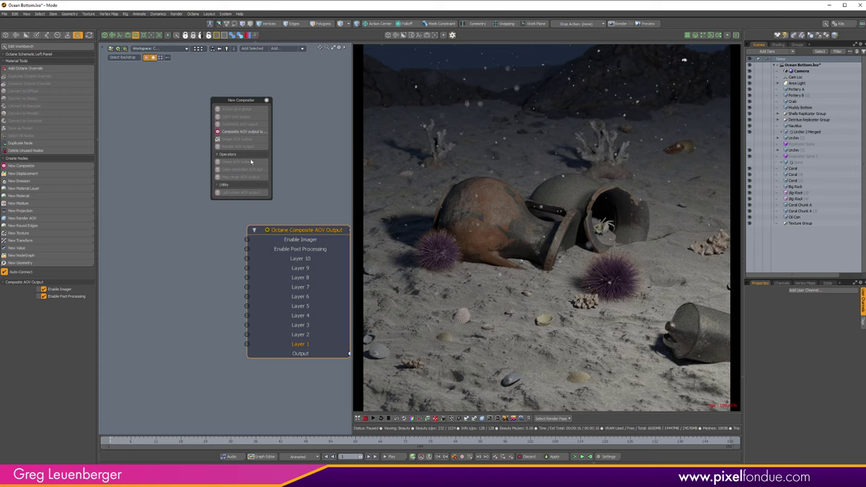
{"action": "left_click", "coordinate": [249, 133]}
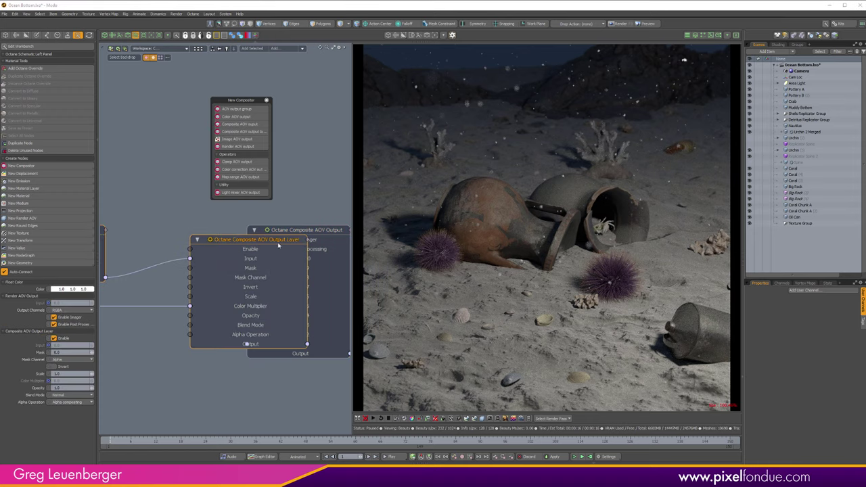
{"action": "left_click_drag", "start_coordinate": [278, 244], "coordinate": [170, 242]}
{"action": "left_click_drag", "start_coordinate": [276, 283], "coordinate": [188, 298], "text": "alt"}
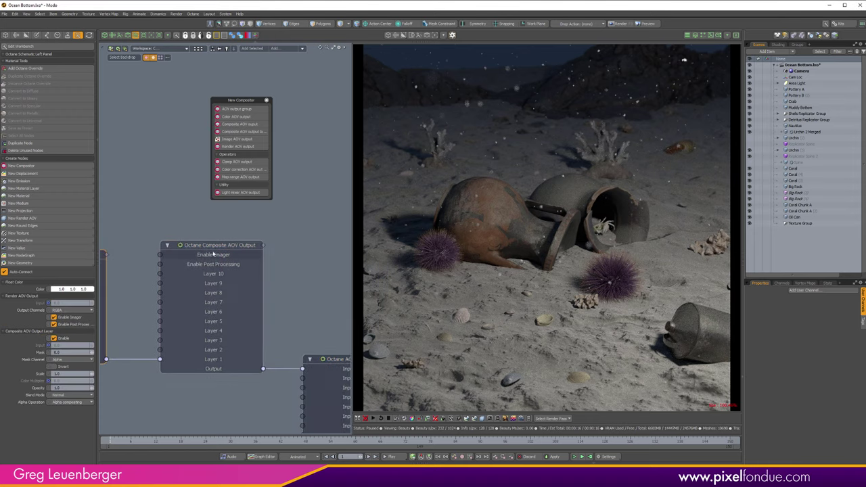
{"action": "left_click_drag", "start_coordinate": [183, 333], "coordinate": [343, 323], "text": "alt"}
{"action": "left_click_drag", "start_coordinate": [249, 248], "coordinate": [293, 257], "text": "alt"}
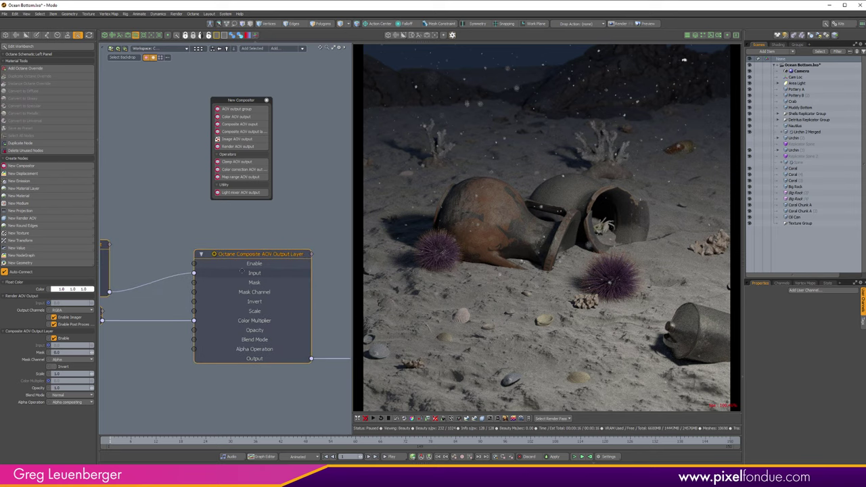
Examine the Composite AOV Output Layer's settings and its available blend modes
{"action": "left_click", "coordinate": [261, 233]}
{"action": "left_click", "coordinate": [257, 254]}
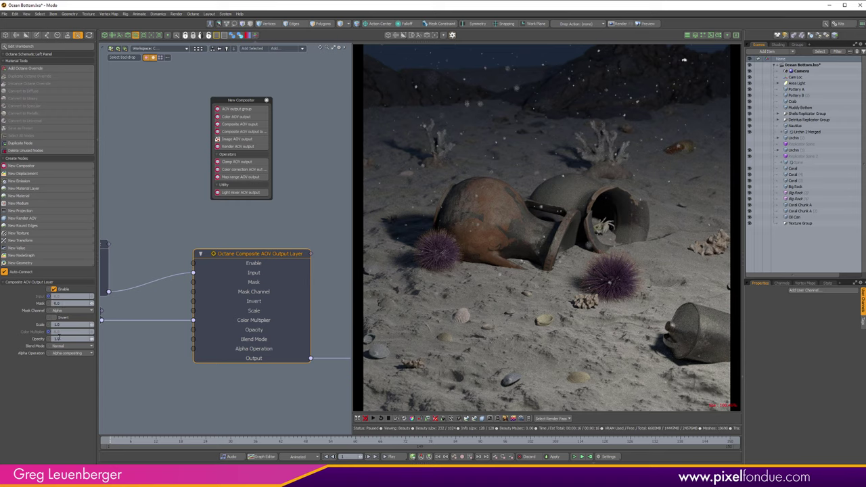
{"action": "left_click", "coordinate": [71, 346]}
{"action": "scroll", "coordinate": [247, 389], "scroll_direction": "down", "scroll_amount": 3}
{"action": "left_click_drag", "start_coordinate": [248, 389], "coordinate": [215, 379], "text": "alt"}
{"action": "scroll", "coordinate": [283, 397], "scroll_direction": "down", "scroll_amount": 3}
{"action": "key", "text": "space"}
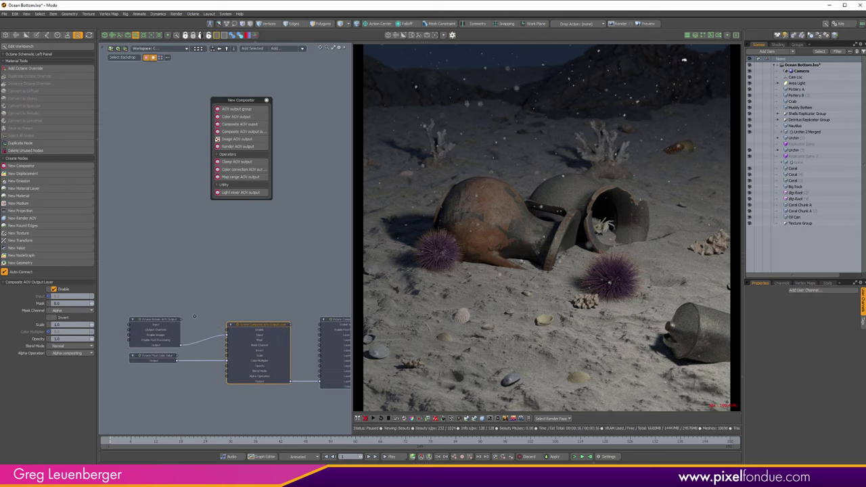
Line up the Render AOV Output with the layer's Input, set its input to Denoised beauty, and display the Output AOV 1 pass
{"action": "scroll", "coordinate": [194, 316], "scroll_direction": "up", "scroll_amount": 3}
{"action": "left_click_drag", "start_coordinate": [203, 317], "coordinate": [203, 301]}
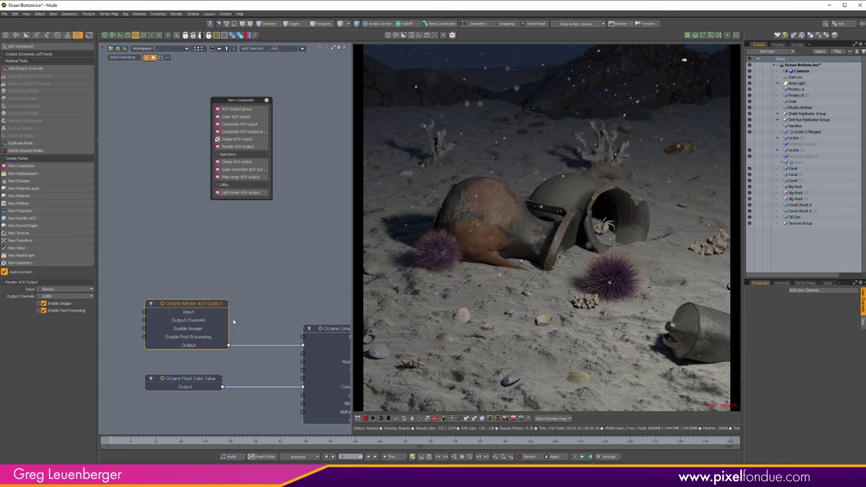
{"action": "left_click", "coordinate": [68, 288]}
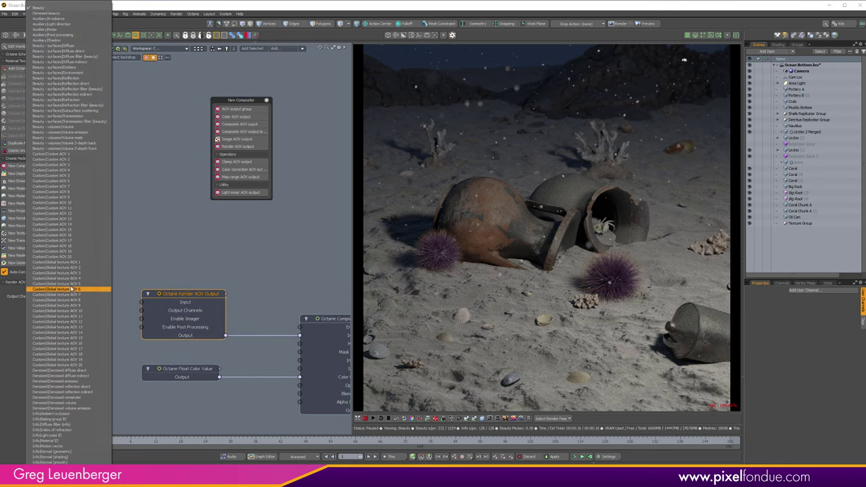
{"action": "left_click", "coordinate": [64, 13]}
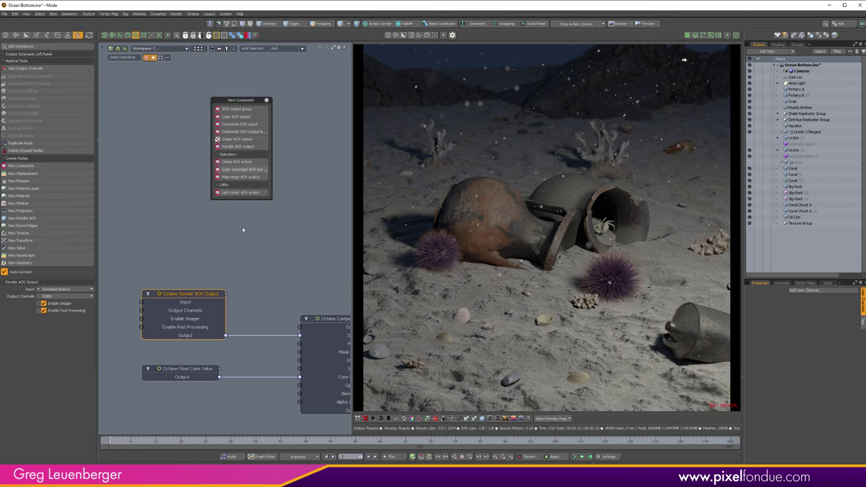
{"action": "left_click", "coordinate": [552, 418]}
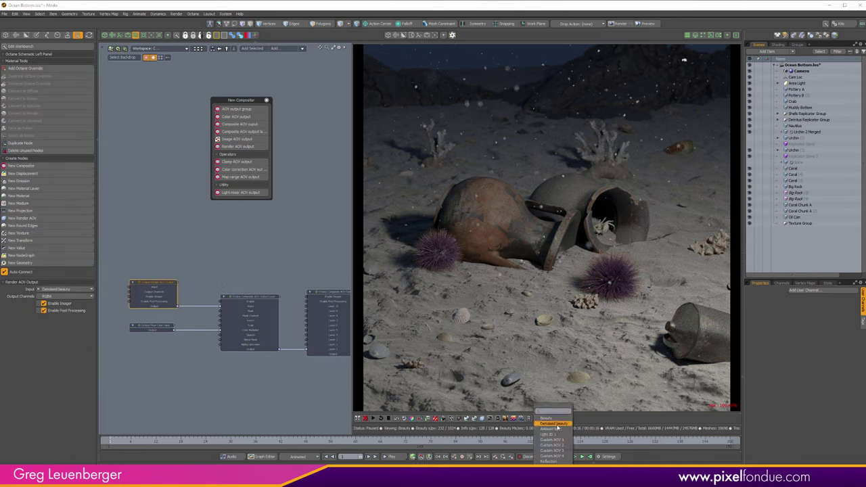
{"action": "left_click", "coordinate": [550, 472]}
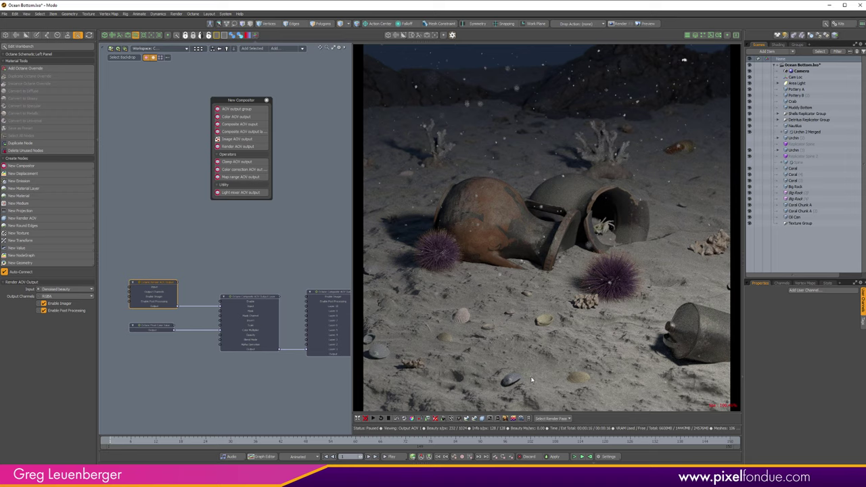
Move the first output layer, its Render AOV Output and its color value node down together to make room above
{"action": "left_click_drag", "start_coordinate": [276, 380], "coordinate": [261, 398], "text": "alt"}
{"action": "scroll", "coordinate": [262, 399], "scroll_direction": "down", "scroll_amount": 2}
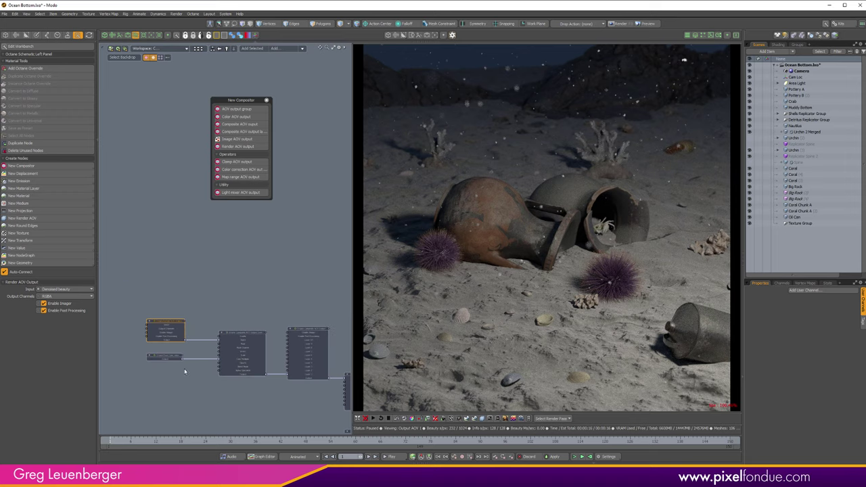
{"action": "left_click_drag", "start_coordinate": [133, 305], "coordinate": [280, 400]}
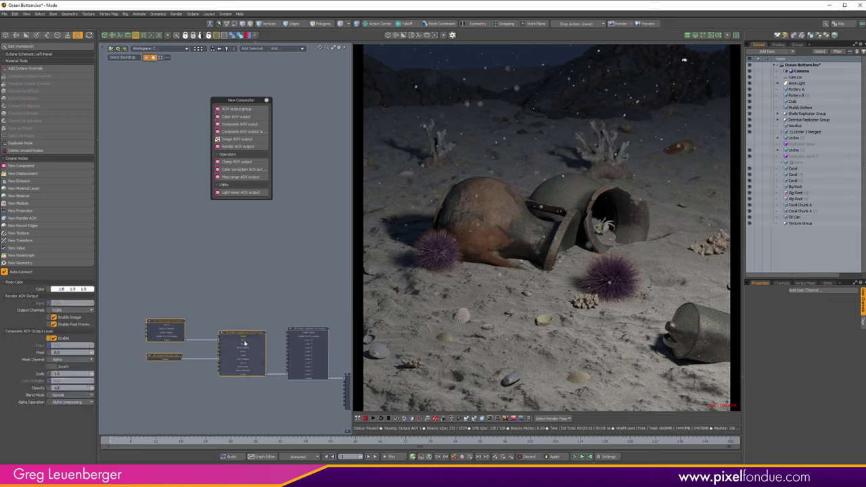
{"action": "left_click_drag", "start_coordinate": [248, 332], "coordinate": [240, 360]}
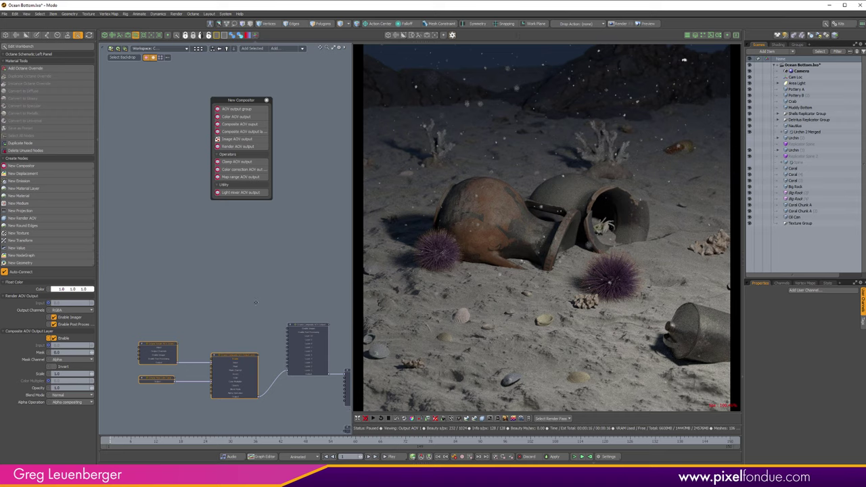
Add a second Composite AOV Output Layer feeding Layer 2 of the Composite AOV Output, and place its nodes above the first layer
{"action": "scroll", "coordinate": [321, 343], "scroll_direction": "up", "scroll_amount": 3}
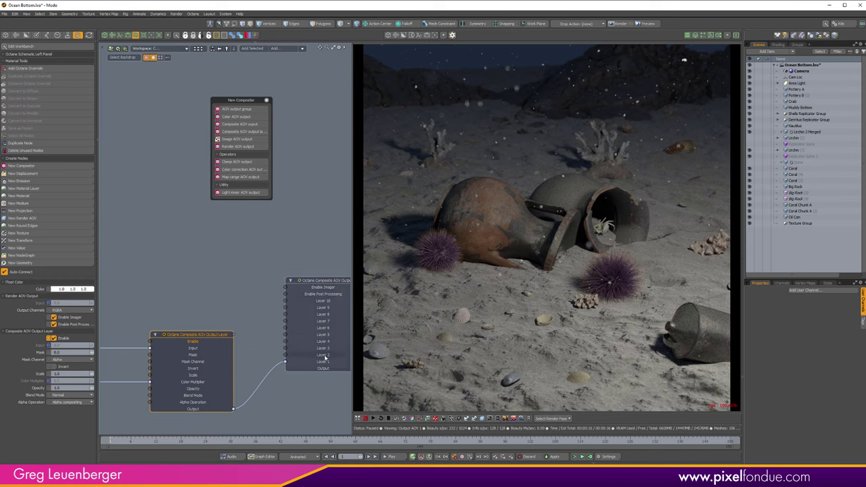
{"action": "left_click", "coordinate": [290, 281]}
{"action": "left_click", "coordinate": [242, 132]}
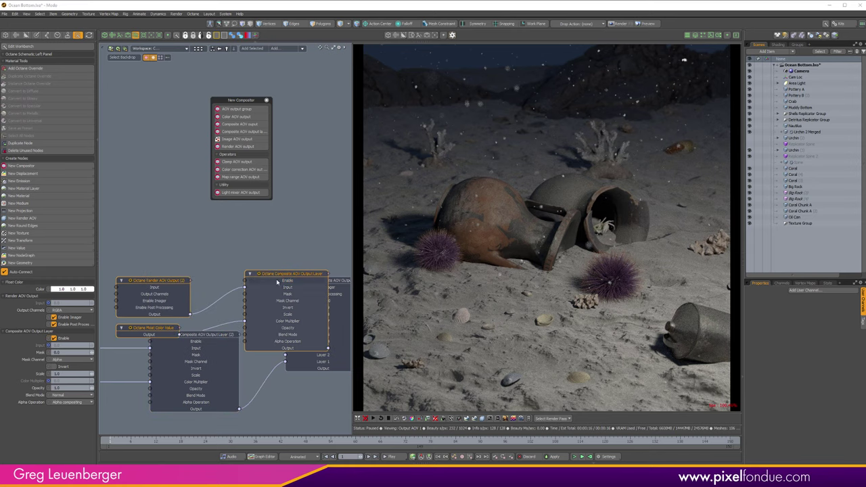
{"action": "left_click_drag", "start_coordinate": [277, 280], "coordinate": [274, 255]}
{"action": "left_click", "coordinate": [212, 244]}
{"action": "left_click_drag", "start_coordinate": [213, 244], "coordinate": [197, 241], "text": "alt"}
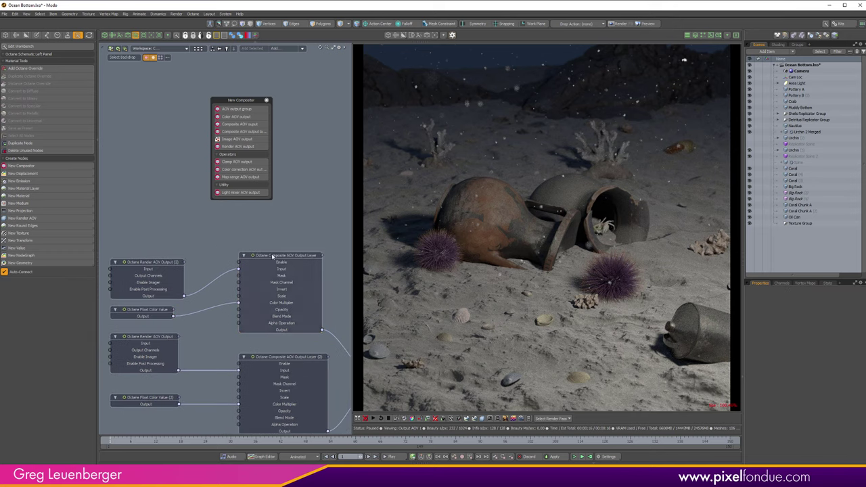
Try Info|Normal (geometry) as the input of the second layer's Render AOV Output
{"action": "left_click", "coordinate": [162, 263]}
{"action": "left_click", "coordinate": [61, 290]}
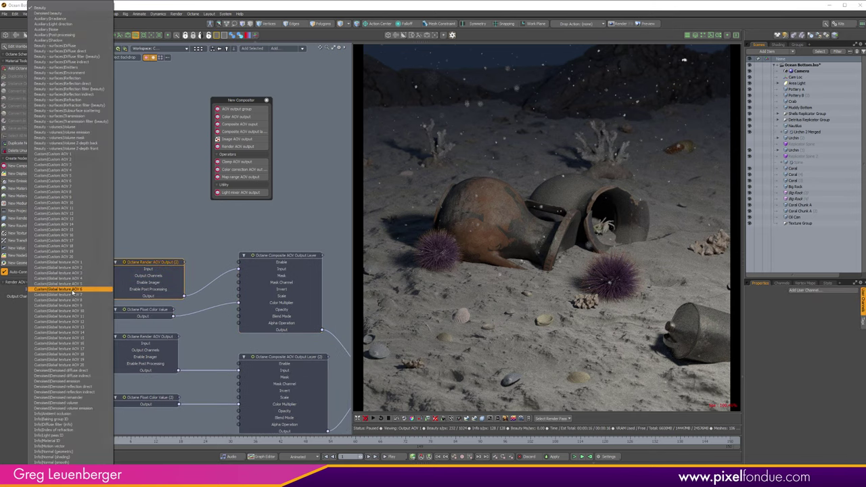
{"action": "mouse_move", "coordinate": [77, 481]}
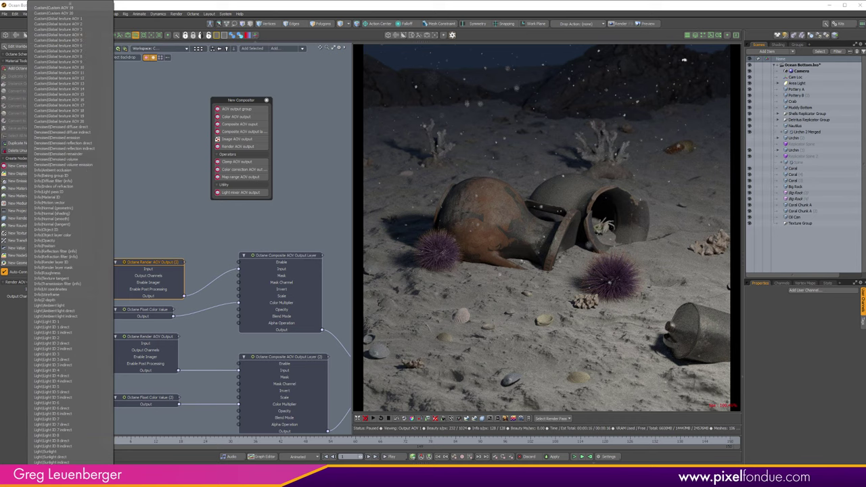
{"action": "left_click", "coordinate": [64, 208]}
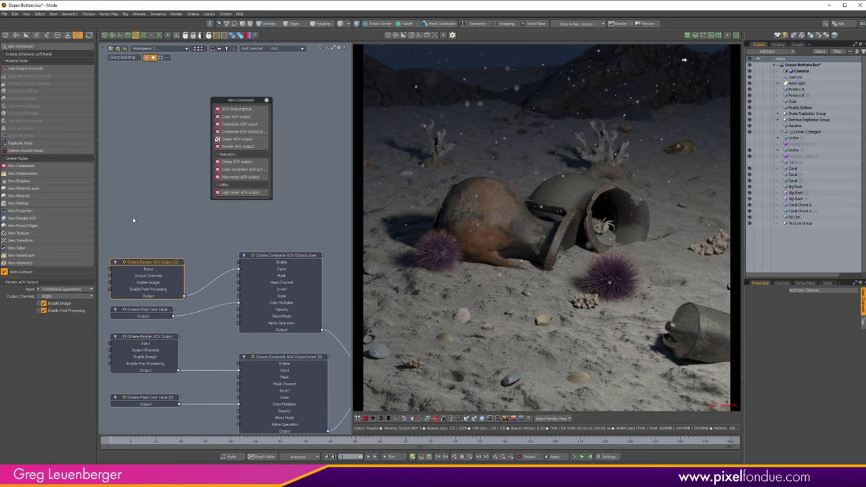
Check the AOV nodes feeding the Render AOV Group and set the second Render AOV Output's input to Info|Z-depth
{"action": "left_click_drag", "start_coordinate": [294, 386], "coordinate": [121, 126], "text": "alt"}
{"action": "left_click_drag", "start_coordinate": [223, 341], "coordinate": [197, 272], "text": "alt"}
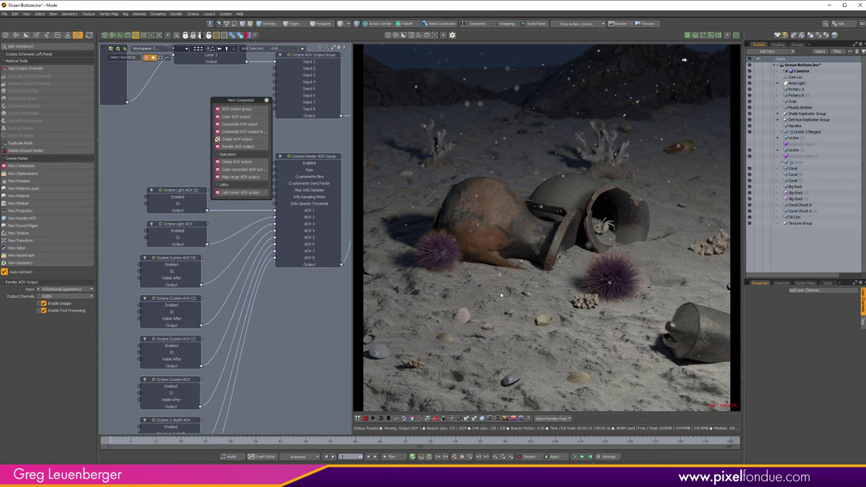
{"action": "left_click_drag", "start_coordinate": [189, 230], "coordinate": [315, 385], "text": "alt"}
{"action": "left_click_drag", "start_coordinate": [219, 296], "coordinate": [312, 401], "text": "alt"}
{"action": "left_click", "coordinate": [66, 292]}
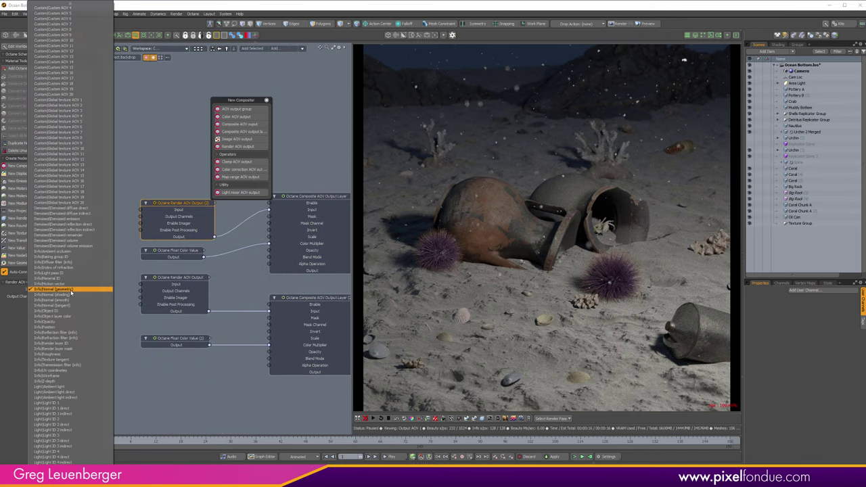
{"action": "left_click", "coordinate": [90, 382]}
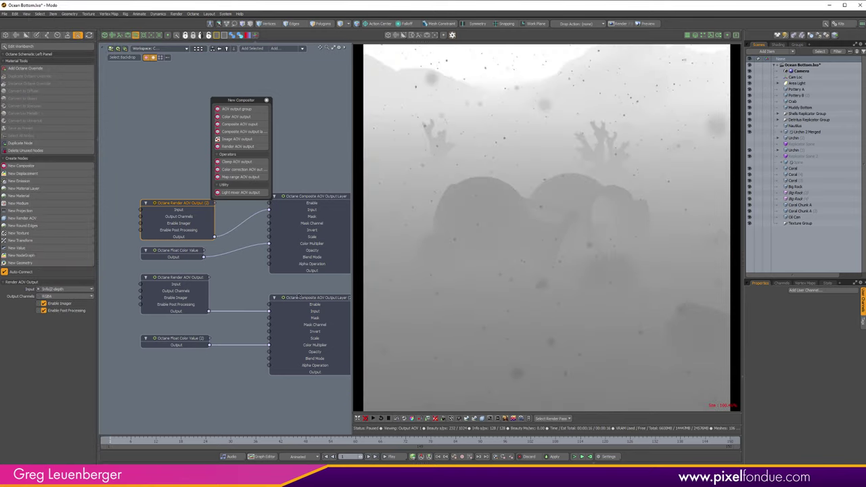
Disable and re-enable the Z-depth output layer to compare the composite with and without it
{"action": "left_click_drag", "start_coordinate": [346, 337], "coordinate": [276, 345], "text": "alt"}
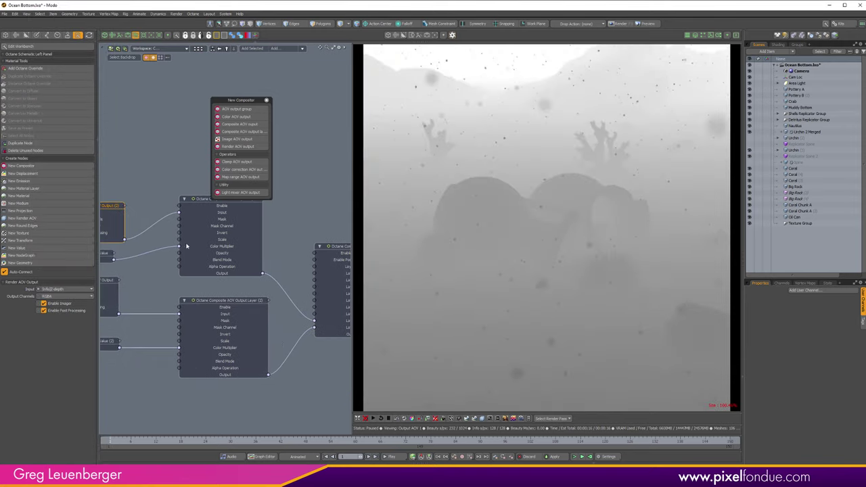
{"action": "left_click", "coordinate": [202, 203]}
{"action": "left_click", "coordinate": [55, 290]}
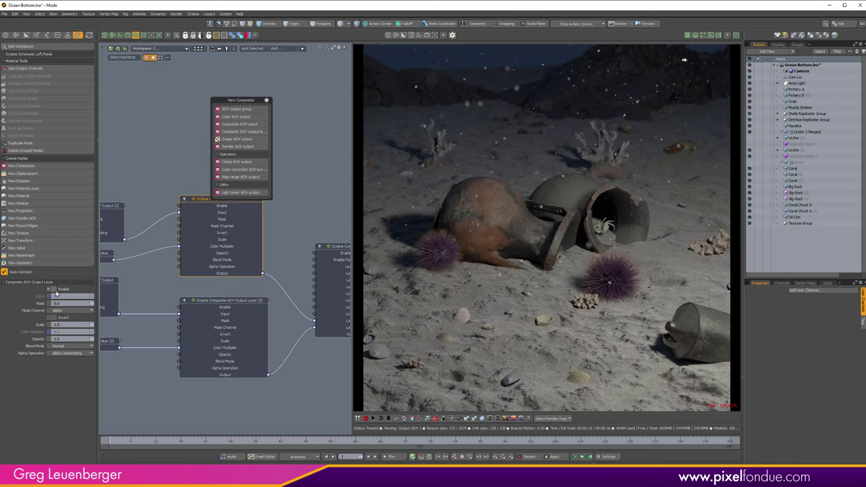
{"action": "left_click", "coordinate": [54, 288]}
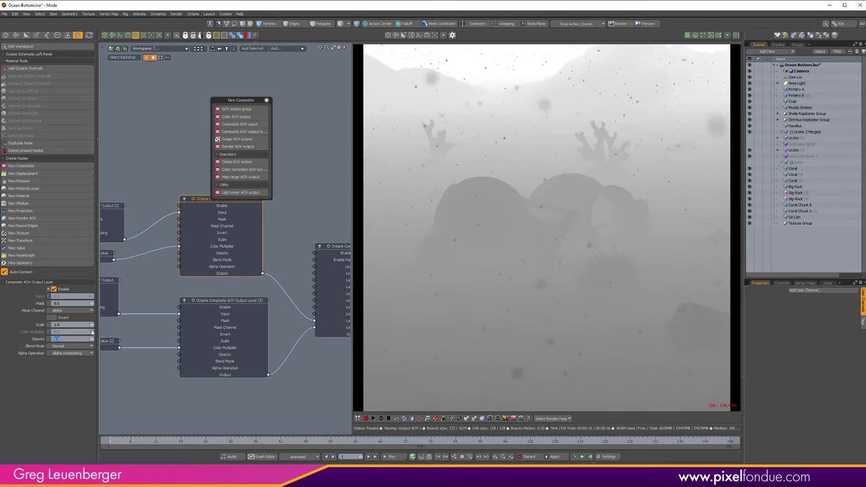
Try an opacity of 0.25 on the Z-depth output layer and examine its blend mode and alpha operation options
{"action": "key", "text": "Return"}
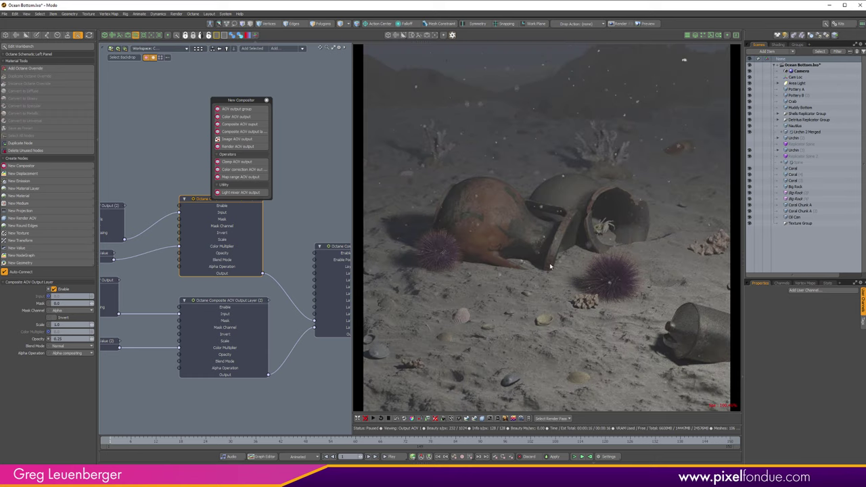
{"action": "left_click", "coordinate": [74, 339]}
{"action": "left_click", "coordinate": [71, 345]}
{"action": "left_click", "coordinate": [73, 352]}
{"action": "left_click", "coordinate": [73, 346]}
Set the Z-depth output layer's opacity back to 1
{"action": "left_click", "coordinate": [59, 337]}
{"action": "type", "text": "1"}
{"action": "key", "text": "Return"}
Set the input of the Render AOV Output feeding the upper composite layer to Denoised beauty
{"action": "scroll", "coordinate": [238, 394], "scroll_direction": "down", "scroll_amount": 3}
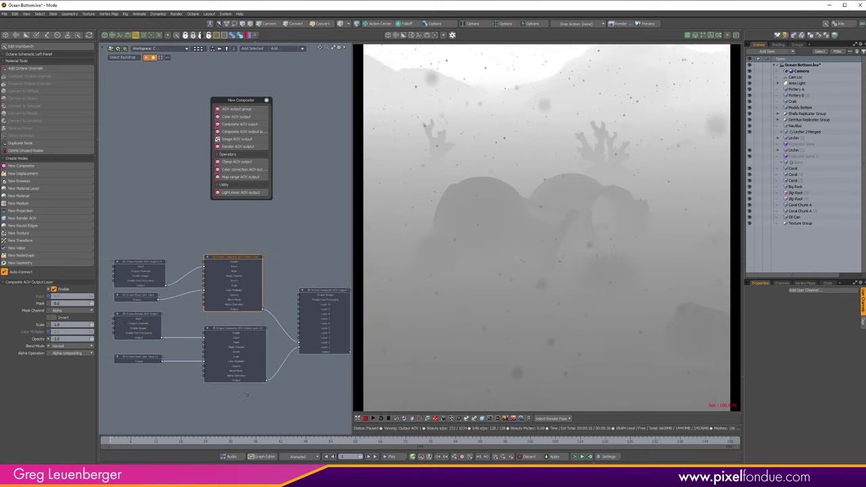
{"action": "mouse_move", "coordinate": [245, 394]}
{"action": "left_mouse_down", "text": "alt"}
{"action": "mouse_move", "coordinate": [232, 389]}
{"action": "mouse_move", "coordinate": [250, 396]}
{"action": "left_mouse_up", "text": "alt"}
{"action": "middle_click_drag", "start_coordinate": [249, 397], "coordinate": [242, 393]}
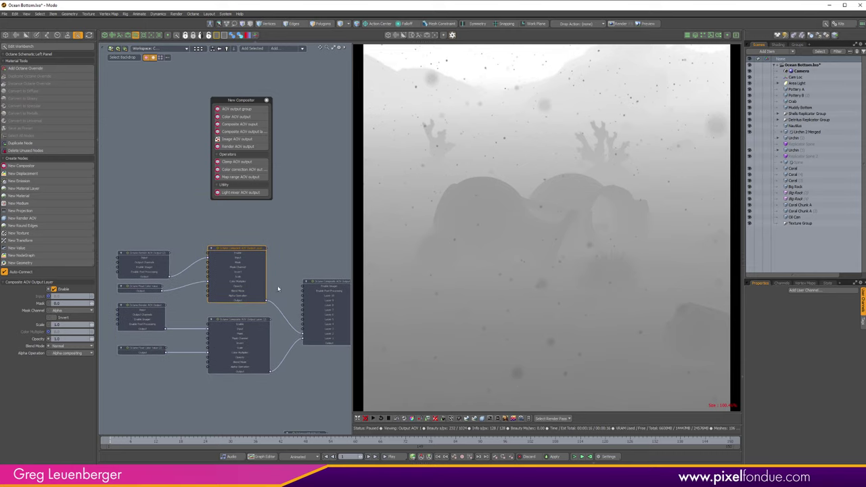
{"action": "middle_click_drag", "start_coordinate": [145, 262], "coordinate": [173, 261]}
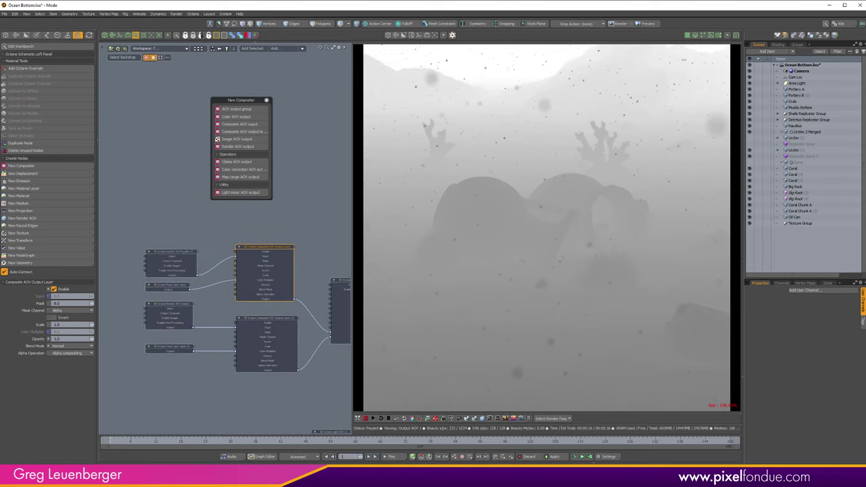
{"action": "left_click", "coordinate": [173, 262]}
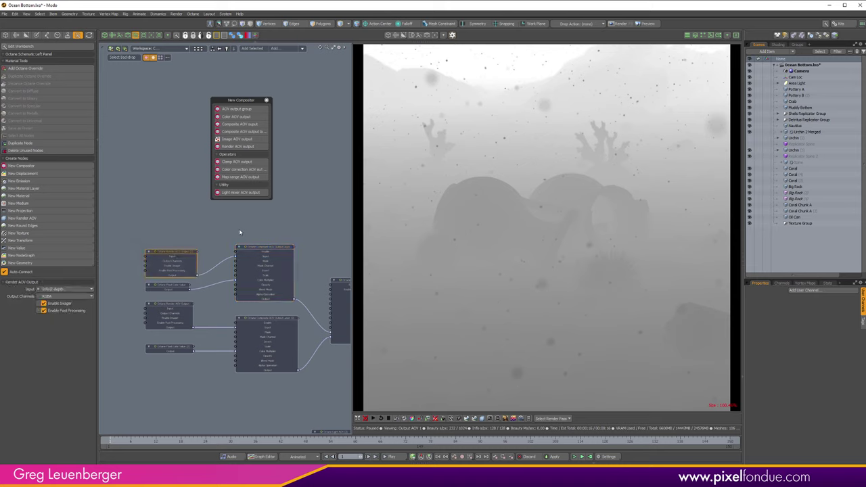
{"action": "scroll", "coordinate": [184, 232], "scroll_direction": "up", "scroll_amount": 2}
{"action": "middle_click_drag", "start_coordinate": [212, 231], "coordinate": [232, 238]}
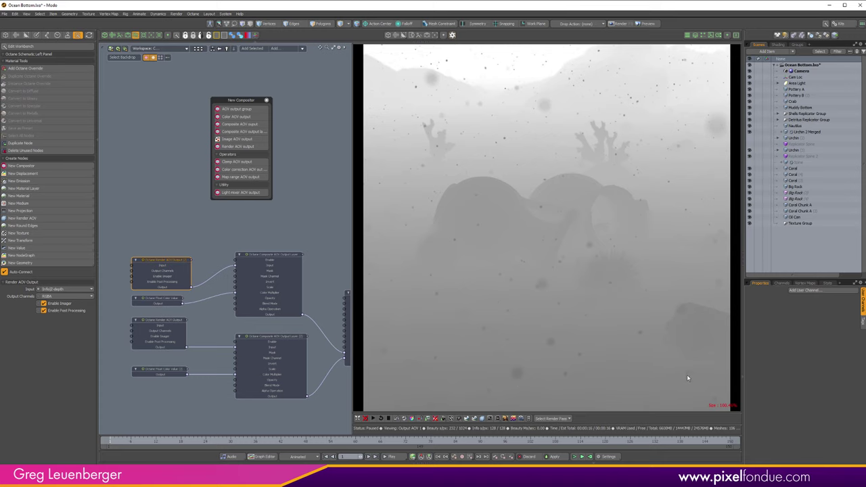
{"action": "left_click", "coordinate": [68, 289]}
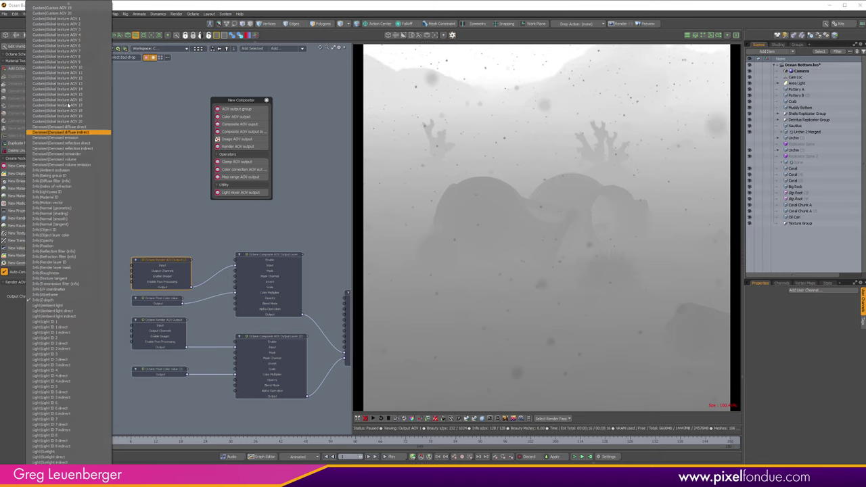
{"action": "left_click", "coordinate": [62, 14]}
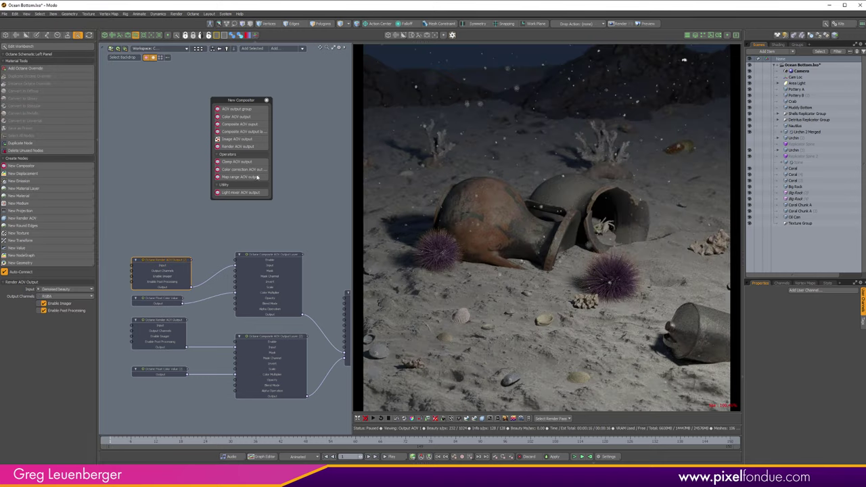
Duplicate the upper layer's Render AOV Output node and move the original above the copy in the schematic
{"action": "scroll", "coordinate": [222, 288], "scroll_direction": "up", "scroll_amount": 3}
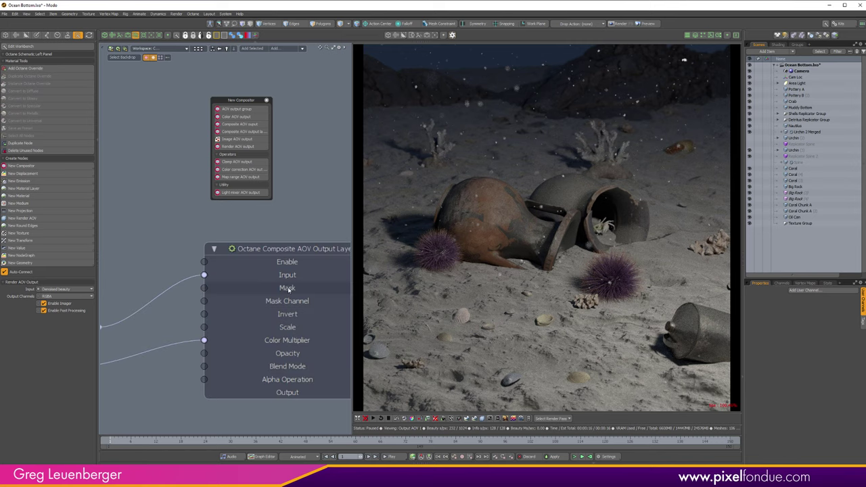
{"action": "scroll", "coordinate": [289, 297], "scroll_direction": "down", "scroll_amount": 1}
{"action": "mouse_move", "coordinate": [178, 278]}
{"action": "left_mouse_down"}
{"action": "mouse_move", "coordinate": [178, 252]}
{"action": "mouse_move", "coordinate": [164, 279]}
{"action": "mouse_move", "coordinate": [186, 289]}
{"action": "mouse_move", "coordinate": [182, 282]}
{"action": "left_mouse_up"}
{"action": "key", "text": "ctrl+d"}
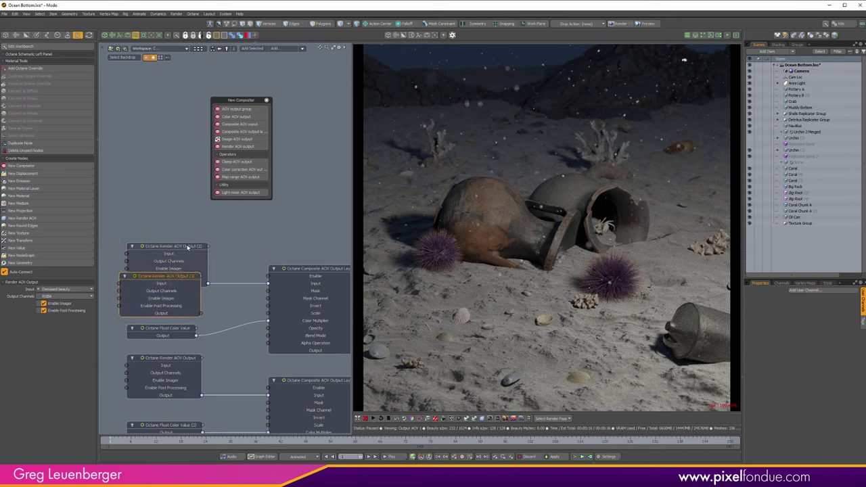
{"action": "left_click_drag", "start_coordinate": [188, 248], "coordinate": [183, 225]}
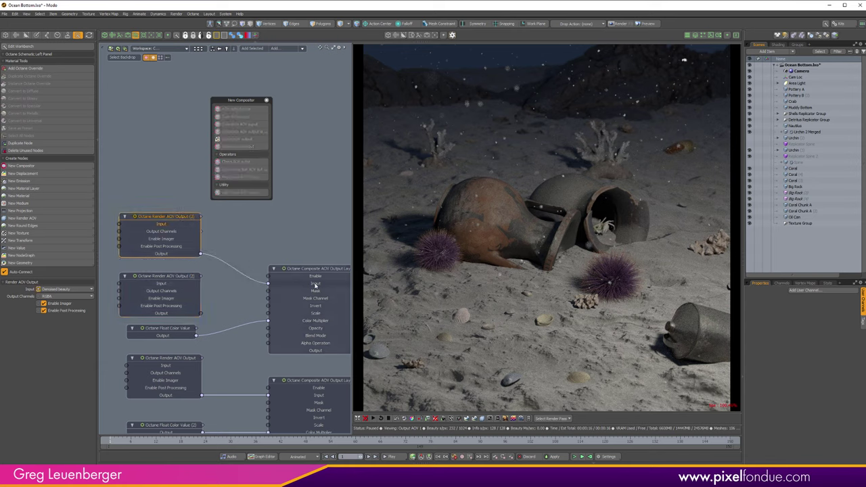
Set the duplicated Render AOV Output's input to Custom|Custom AOV 1
{"action": "left_click", "coordinate": [158, 287]}
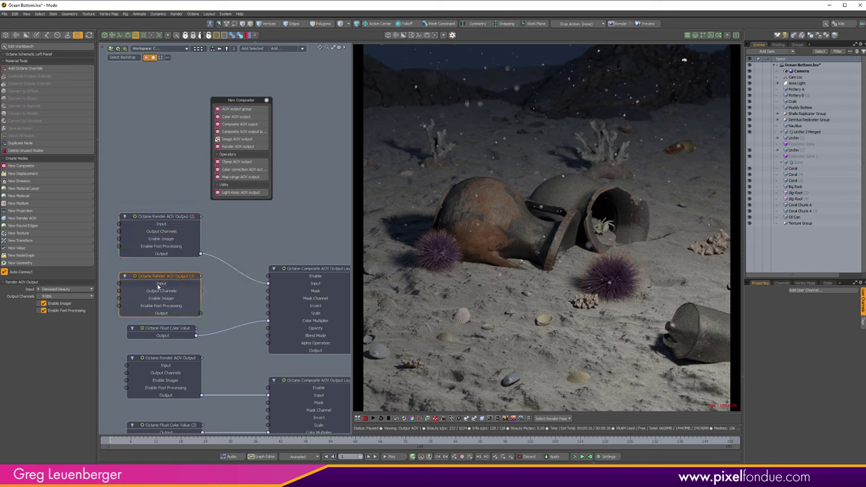
{"action": "left_click", "coordinate": [65, 291]}
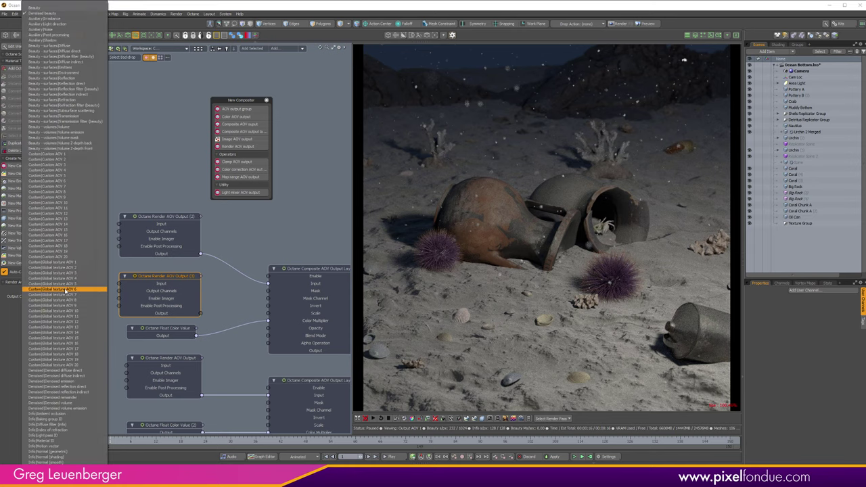
{"action": "left_click", "coordinate": [69, 155]}
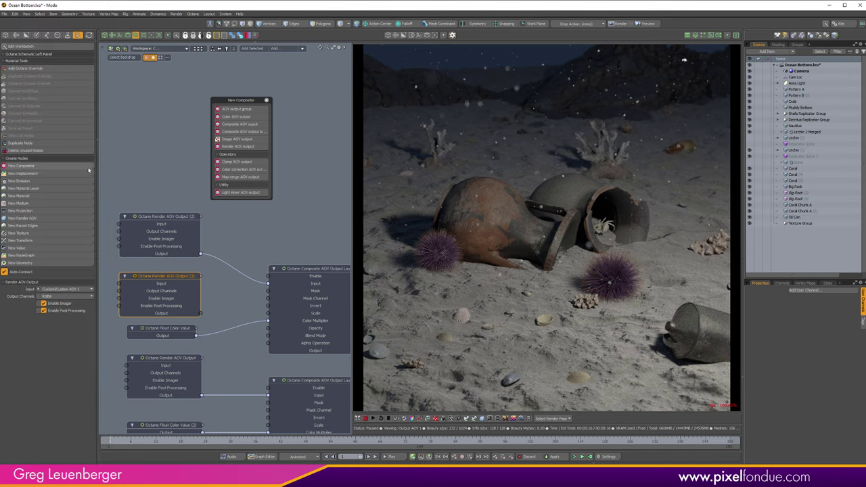
Preview the Custom AOV 1 render pass and return the render view to Output AOV 1
{"action": "left_click", "coordinate": [554, 418]}
{"action": "left_click", "coordinate": [556, 399]}
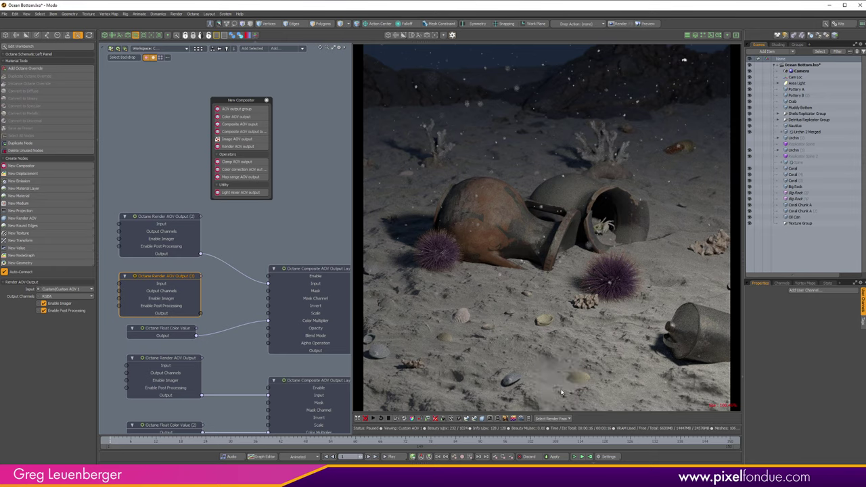
{"action": "left_click", "coordinate": [555, 419]}
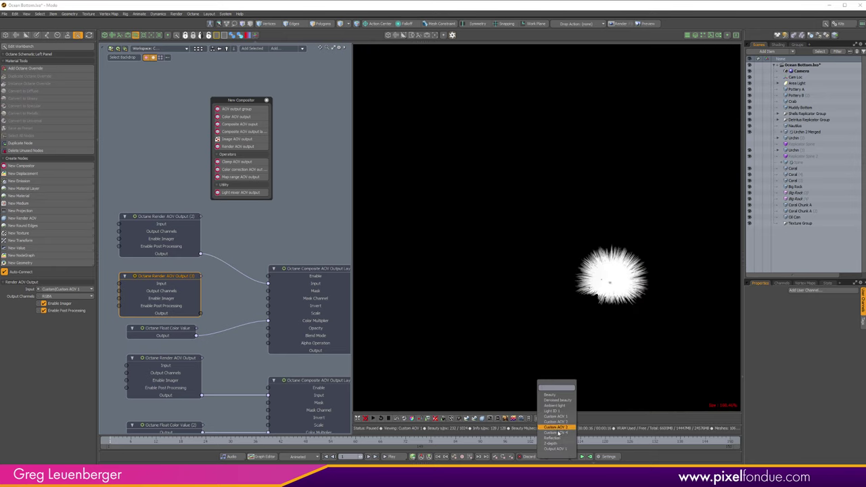
{"action": "left_click", "coordinate": [555, 448]}
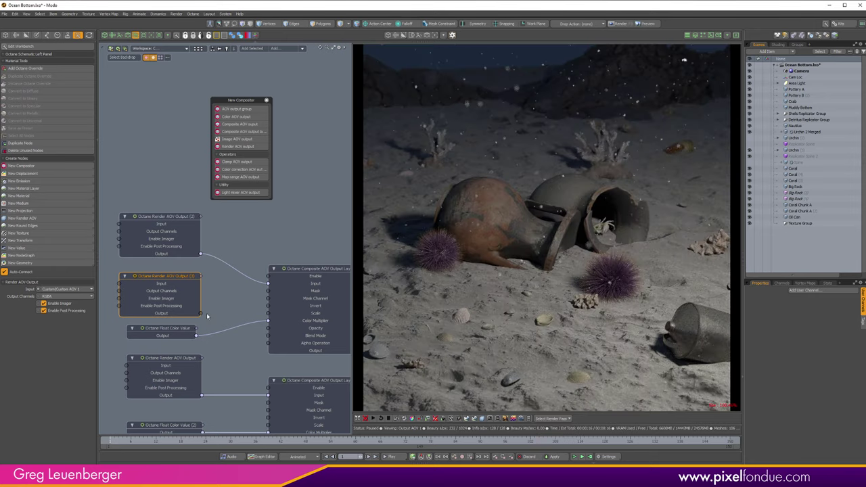
Connect the Custom AOV 1 Render AOV Output to the upper composite layer's Mask input and check both nodes' settings
{"action": "left_click_drag", "start_coordinate": [200, 313], "coordinate": [269, 292]}
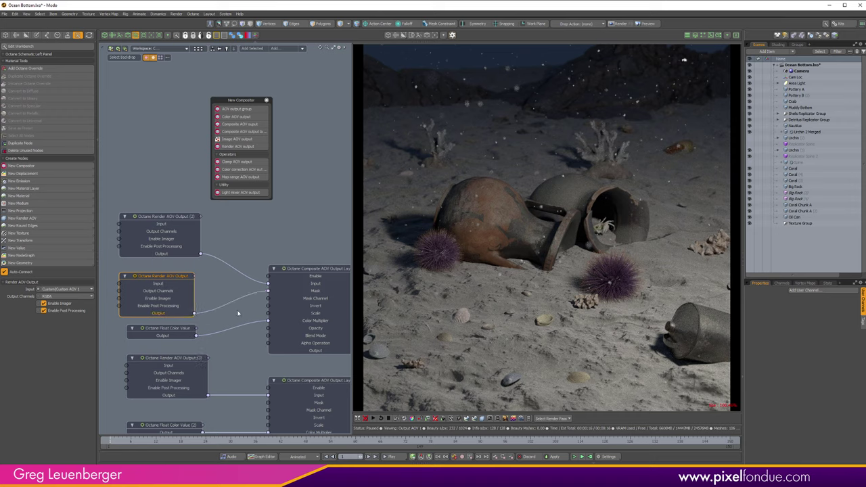
{"action": "left_click", "coordinate": [312, 270]}
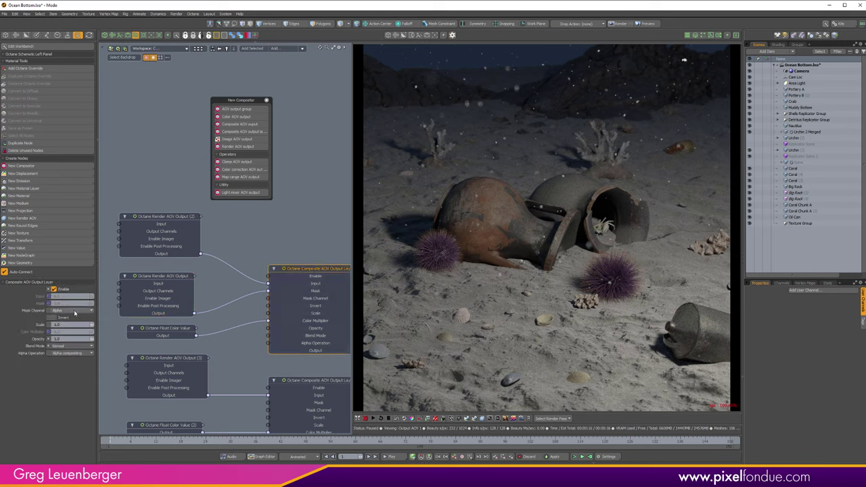
{"action": "left_click", "coordinate": [168, 277]}
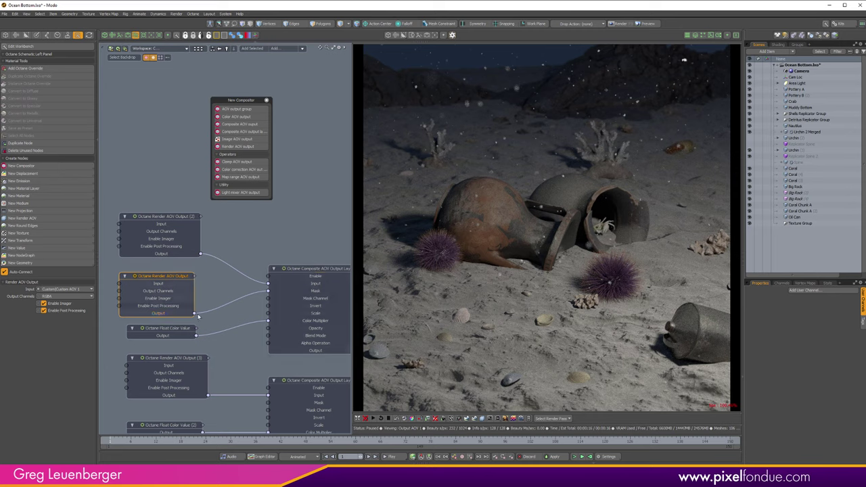
{"action": "left_click", "coordinate": [322, 274]}
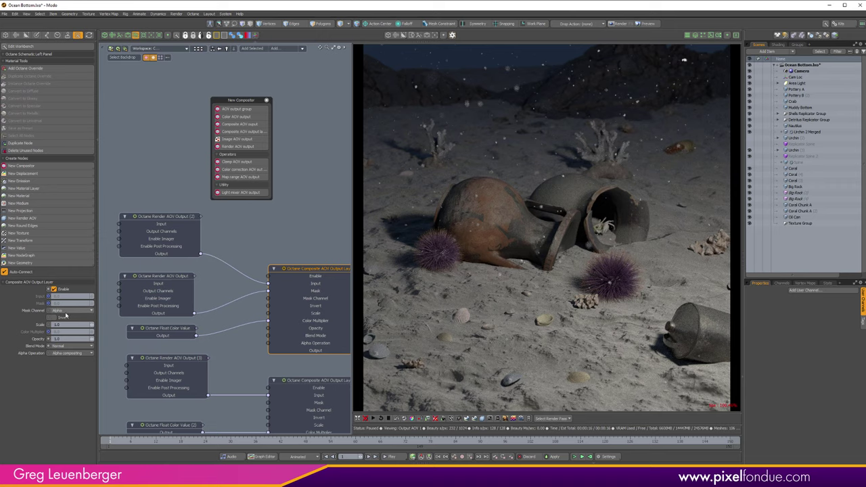
{"action": "left_click", "coordinate": [169, 277]}
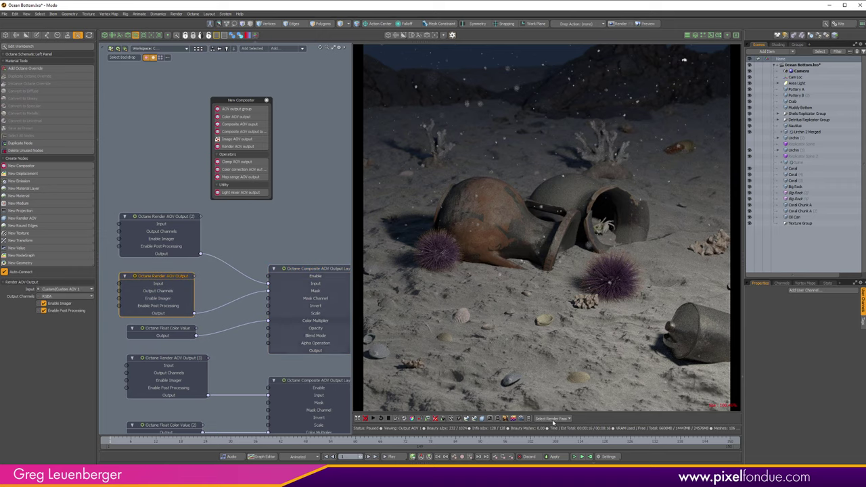
Show the Custom AOV 1 pass in the render view and set the upper layer's mask channel to Red
{"action": "left_click", "coordinate": [554, 418]}
{"action": "left_click", "coordinate": [561, 388]}
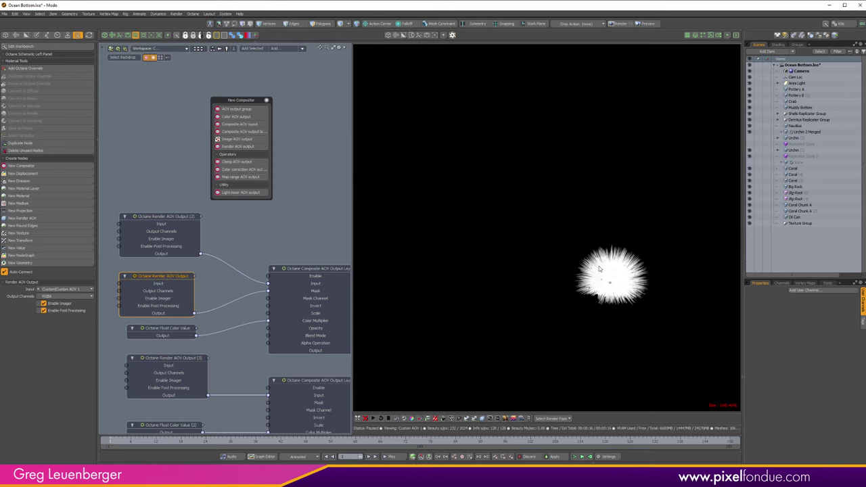
{"action": "left_click", "coordinate": [301, 271]}
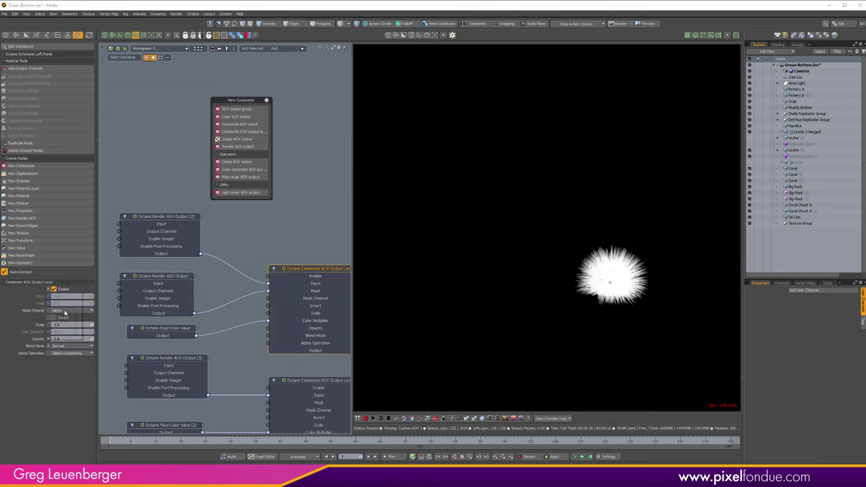
{"action": "left_click", "coordinate": [65, 310]}
{"action": "left_click", "coordinate": [66, 295]}
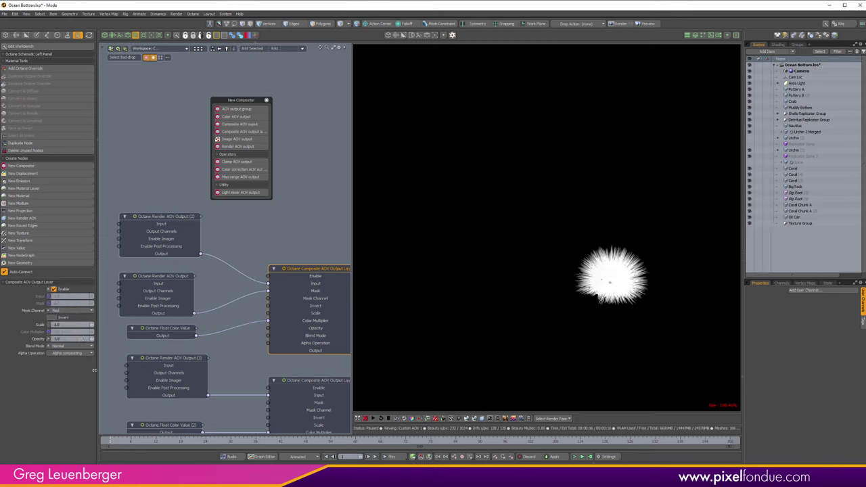
Recheck the mask node and its layer, and switch the render view back to Output AOV 1
{"action": "left_click", "coordinate": [162, 280]}
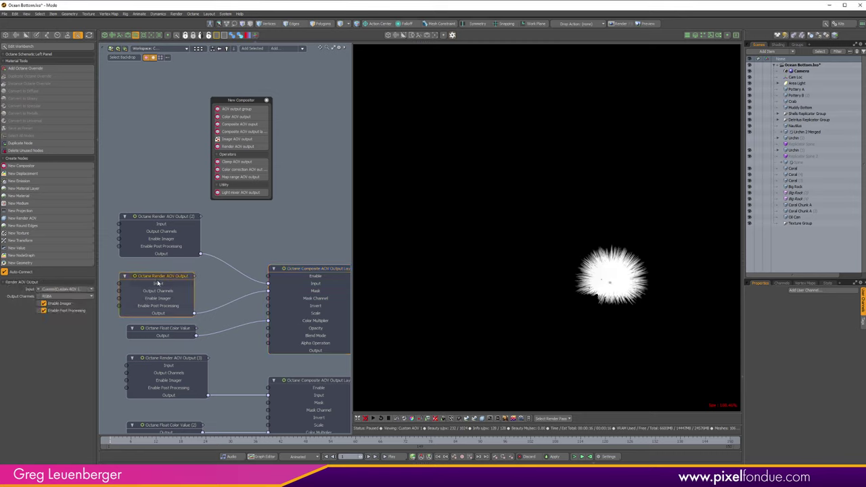
{"action": "left_click", "coordinate": [316, 272]}
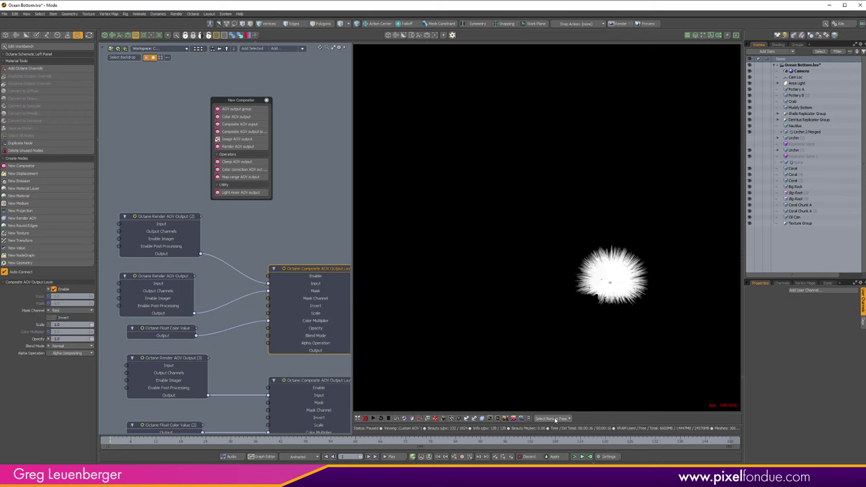
{"action": "left_click", "coordinate": [553, 418]}
{"action": "left_click", "coordinate": [552, 449]}
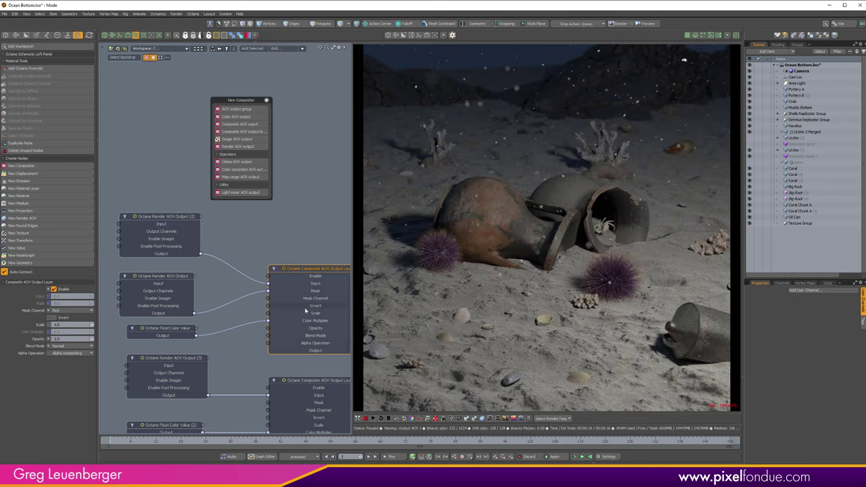
Turn off the lower composite layer and the masked upper layer to compare their contributions, and re-enable both
{"action": "left_click", "coordinate": [311, 383]}
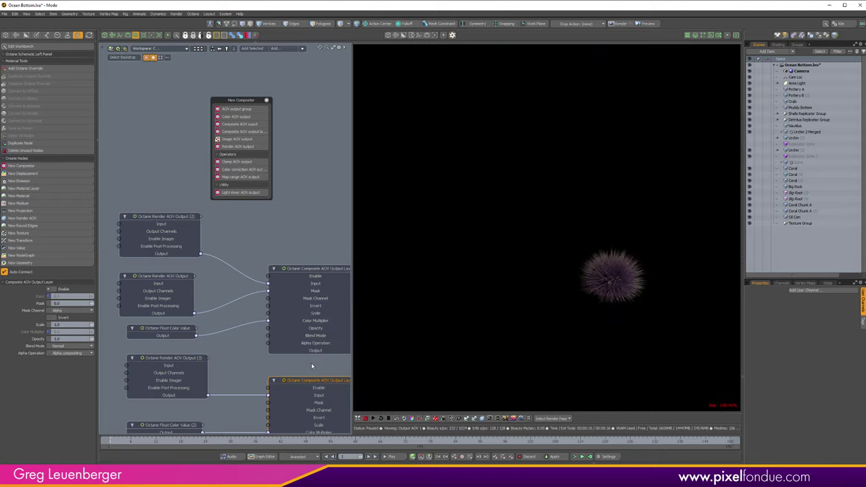
{"action": "middle_click_drag", "start_coordinate": [320, 373], "coordinate": [211, 317]}
{"action": "left_click", "coordinate": [201, 213]}
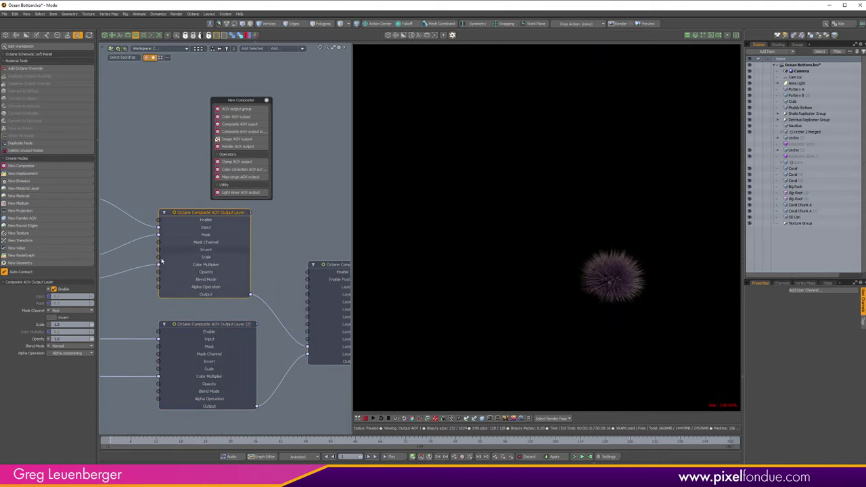
{"action": "left_click", "coordinate": [54, 290]}
{"action": "left_click_drag", "start_coordinate": [202, 323], "coordinate": [195, 323]}
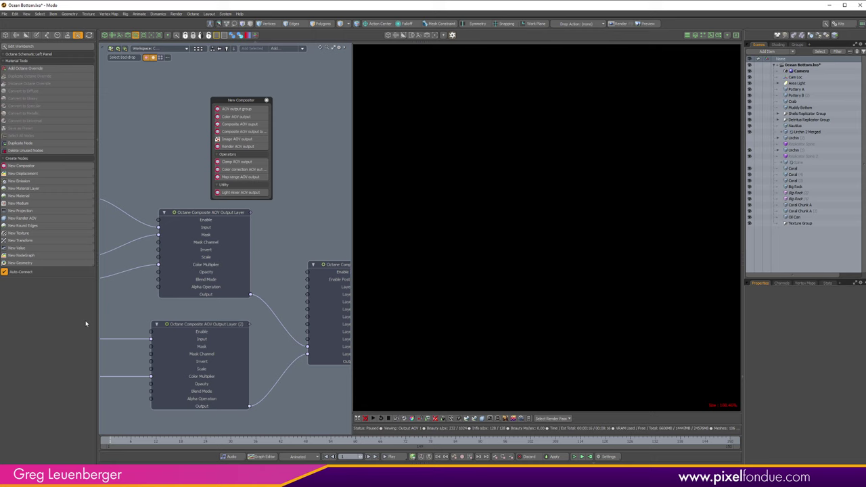
{"action": "left_click", "coordinate": [195, 328]}
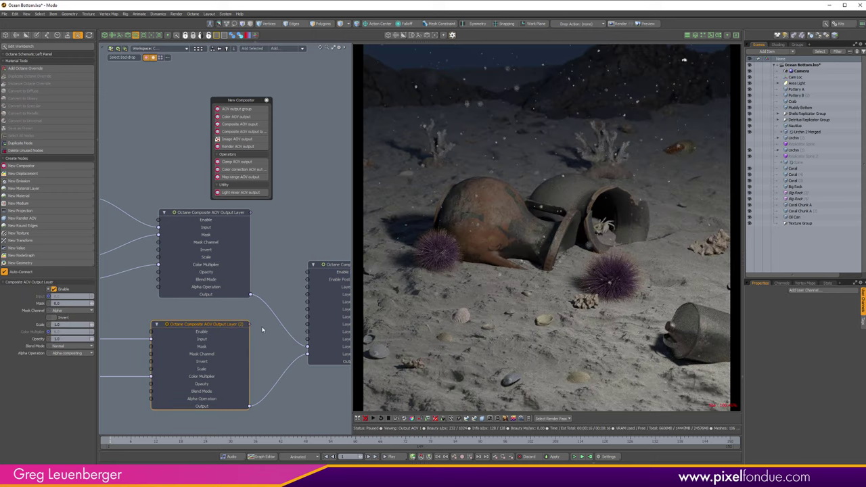
Isolate the masked urchin by disabling the lower layer, re-enable it, and review the mask node and upper layer settings
{"action": "left_click", "coordinate": [204, 215]}
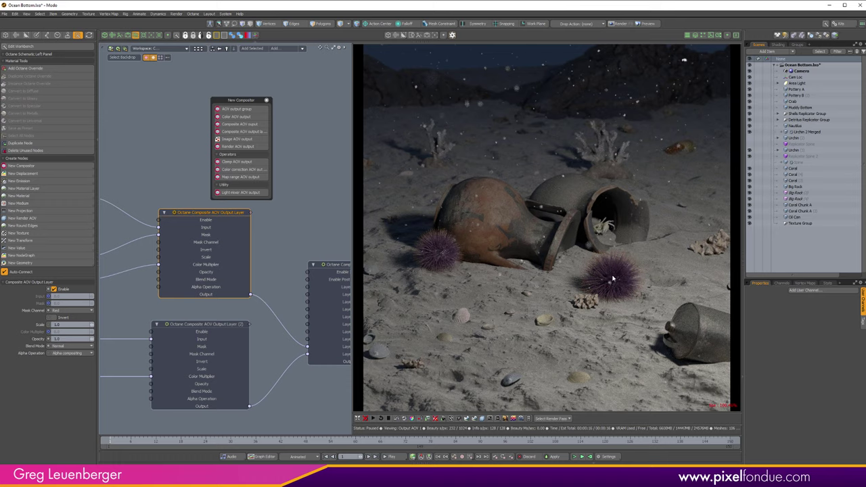
{"action": "left_click", "coordinate": [216, 326]}
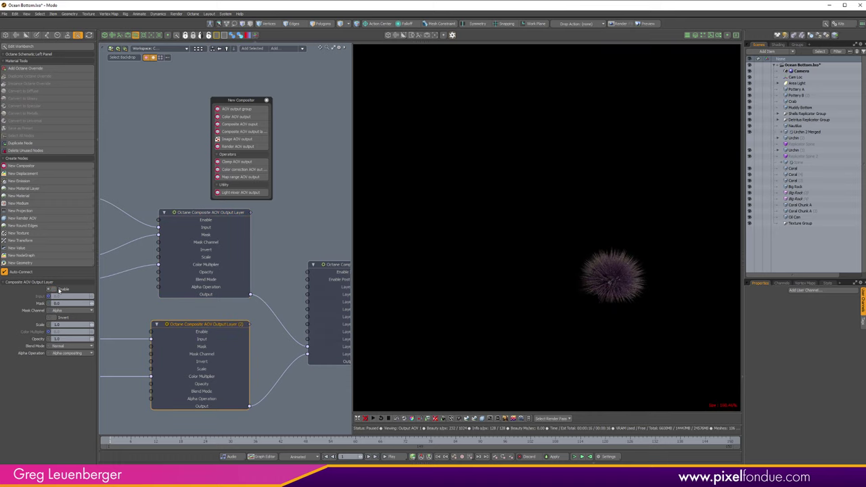
{"action": "left_click", "coordinate": [54, 289]}
{"action": "middle_click_drag", "start_coordinate": [207, 305], "coordinate": [268, 324]}
{"action": "scroll", "coordinate": [267, 324], "scroll_direction": "down", "scroll_amount": 1}
{"action": "left_click", "coordinate": [145, 261]}
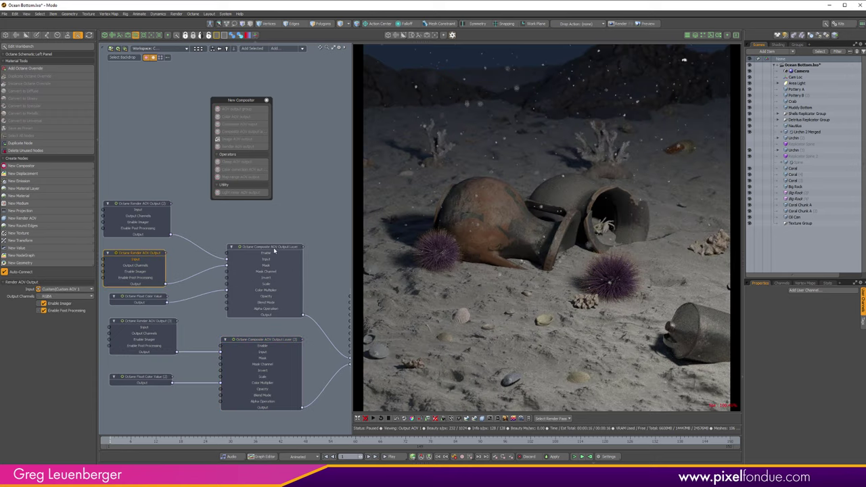
{"action": "left_click", "coordinate": [274, 252]}
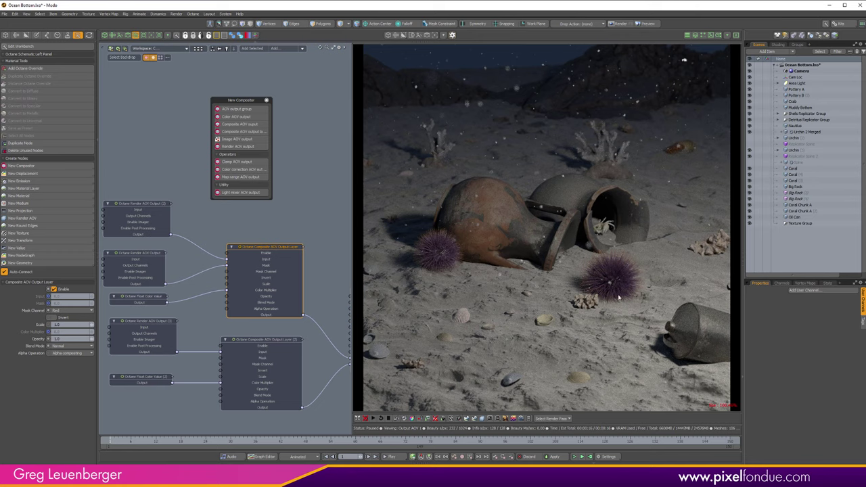
Insert a Color Correction AOV output between the denoised beauty Render AOV Output and the upper composite layer, placing it clear of the mask node
{"action": "scroll", "coordinate": [234, 316], "scroll_direction": "up", "scroll_amount": 2}
{"action": "middle_click_drag", "start_coordinate": [234, 316], "coordinate": [262, 333]}
{"action": "scroll", "coordinate": [262, 334], "scroll_direction": "down", "scroll_amount": 1}
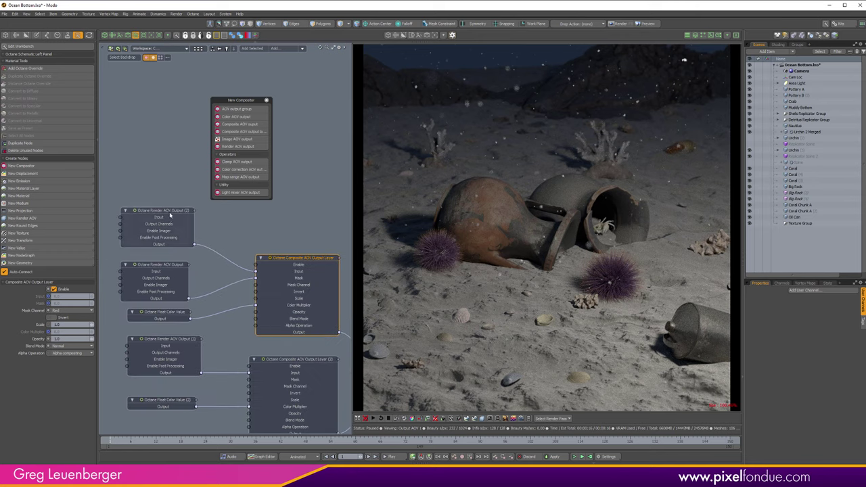
{"action": "left_click", "coordinate": [181, 209]}
{"action": "left_click_drag", "start_coordinate": [170, 212], "coordinate": [295, 253]}
{"action": "left_click_drag", "start_coordinate": [239, 243], "coordinate": [175, 226]}
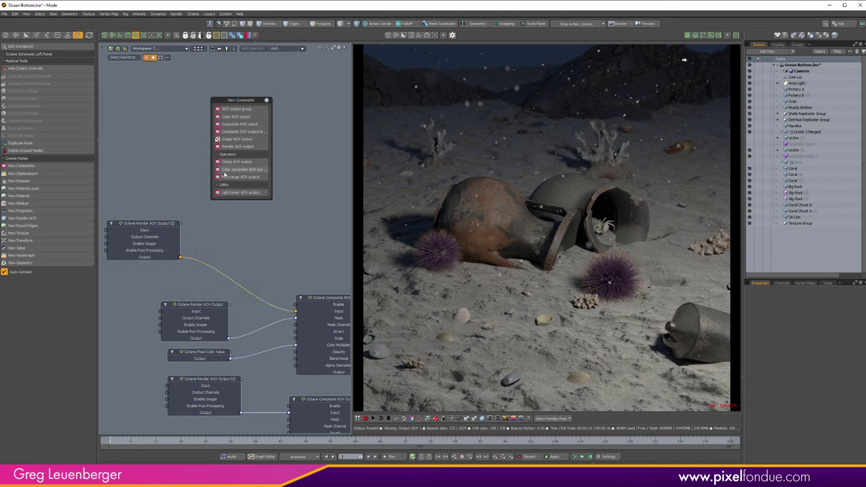
{"action": "left_click", "coordinate": [249, 171]}
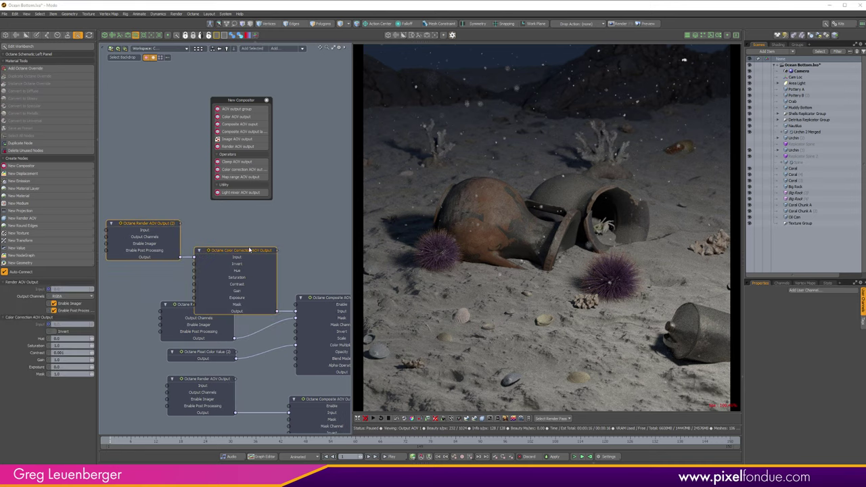
{"action": "left_click_drag", "start_coordinate": [240, 252], "coordinate": [207, 233]}
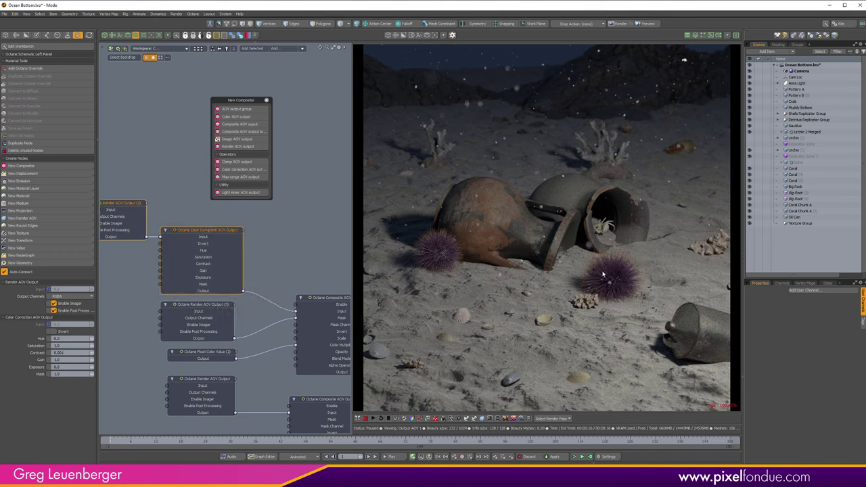
Define a render region around the foreground sea urchin beside the small coral
{"action": "left_click", "coordinate": [421, 419]}
{"action": "left_click_drag", "start_coordinate": [558, 242], "coordinate": [654, 312]}
{"action": "middle_click_drag", "start_coordinate": [263, 242], "coordinate": [299, 246]}
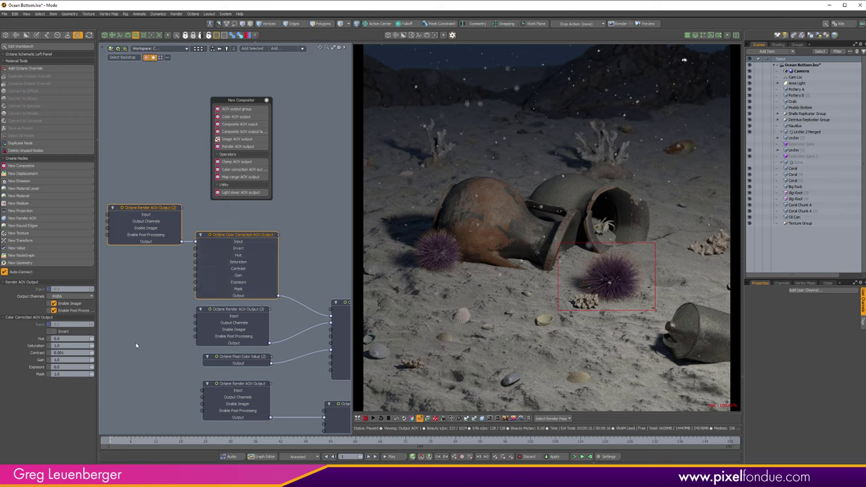
Try a hue of 0.5 on the color correction and examine the masked urchin close up
{"action": "left_click", "coordinate": [252, 235]}
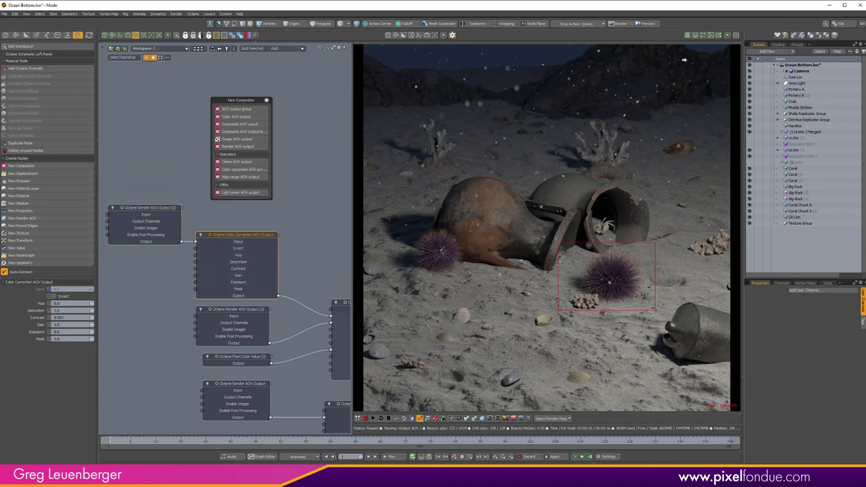
{"action": "left_click", "coordinate": [78, 303]}
{"action": "scroll", "coordinate": [678, 303], "scroll_direction": "up", "scroll_amount": 4}
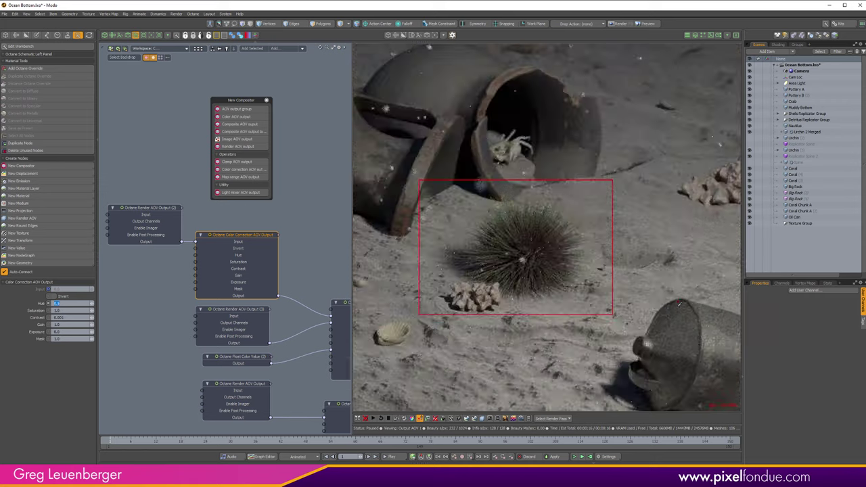
{"action": "scroll", "coordinate": [678, 304], "scroll_direction": "down", "scroll_amount": 2}
{"action": "scroll", "coordinate": [678, 304], "scroll_direction": "up", "scroll_amount": 3}
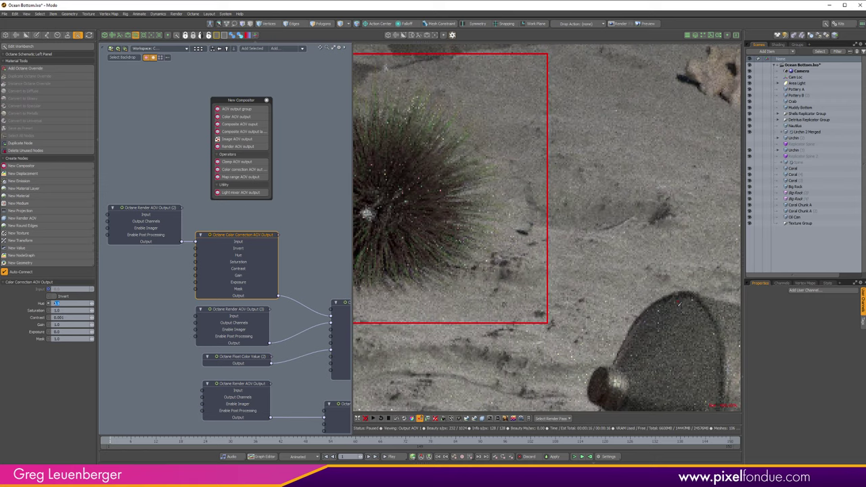
{"action": "scroll", "coordinate": [678, 304], "scroll_direction": "down", "scroll_amount": 5}
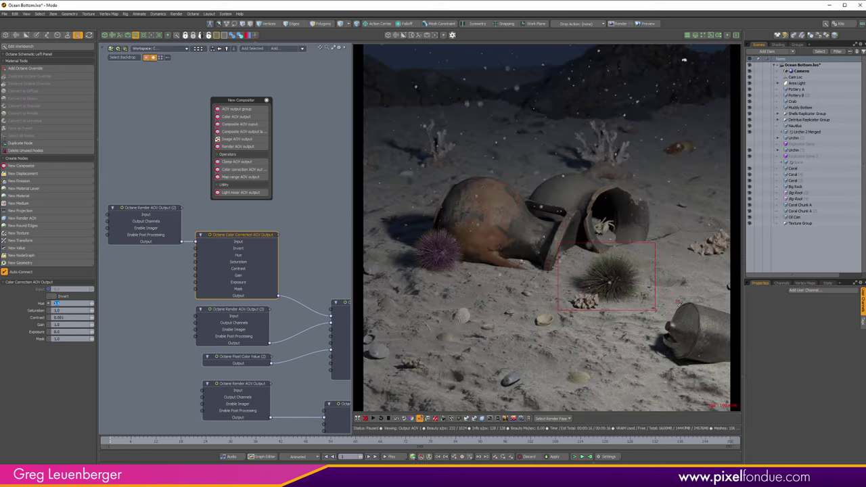
{"action": "scroll", "coordinate": [679, 304], "scroll_direction": "up", "scroll_amount": 5}
{"action": "scroll", "coordinate": [678, 304], "scroll_direction": "down", "scroll_amount": 5}
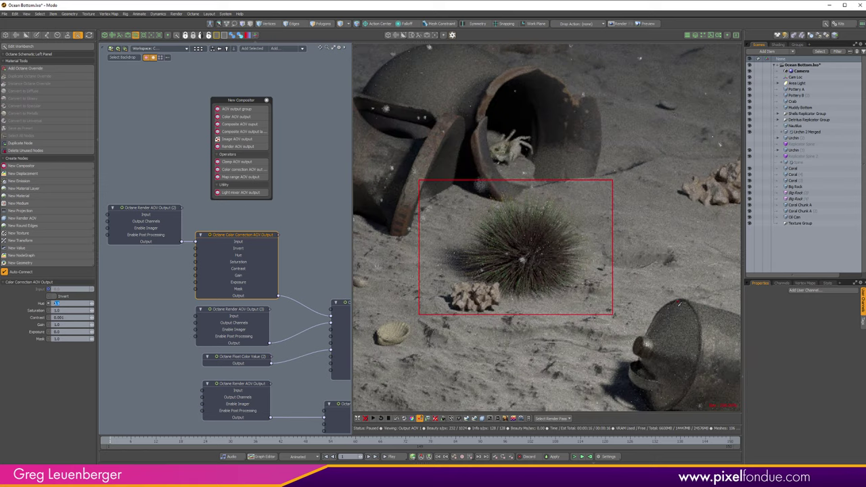
{"action": "scroll", "coordinate": [679, 303], "scroll_direction": "up", "scroll_amount": 5}
{"action": "scroll", "coordinate": [678, 303], "scroll_direction": "down", "scroll_amount": 3}
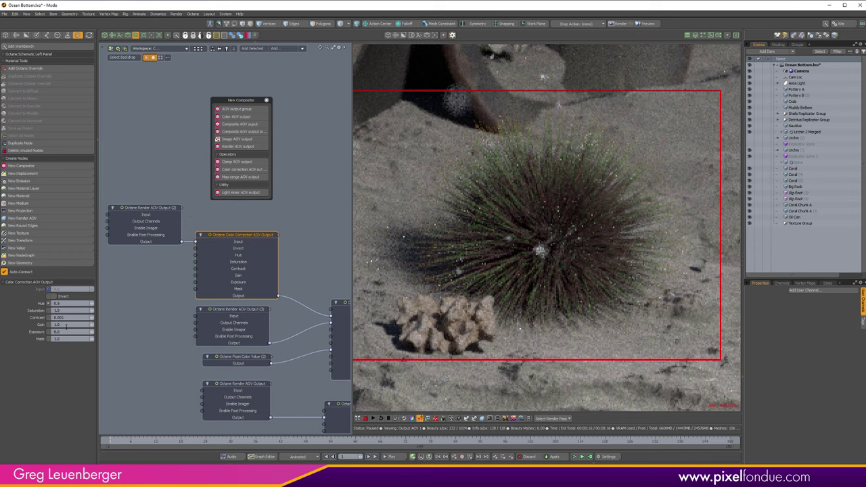
Try a hue of 0.15 on the urchin's color correction, settle on 0.33, and inspect the spines
{"action": "left_click", "coordinate": [75, 303]}
{"action": "type", "text": "0.15"}
{"action": "key", "text": "Return"}
{"action": "left_click", "coordinate": [74, 301]}
{"action": "type", "text": ".33"}
{"action": "key", "text": "Return"}
{"action": "left_click_drag", "start_coordinate": [458, 267], "coordinate": [854, 362]}
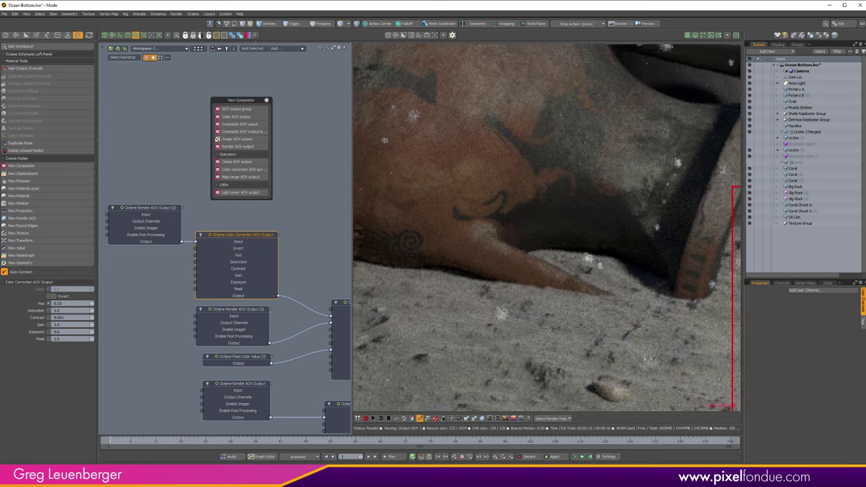
{"action": "left_click_drag", "start_coordinate": [490, 276], "coordinate": [794, 324]}
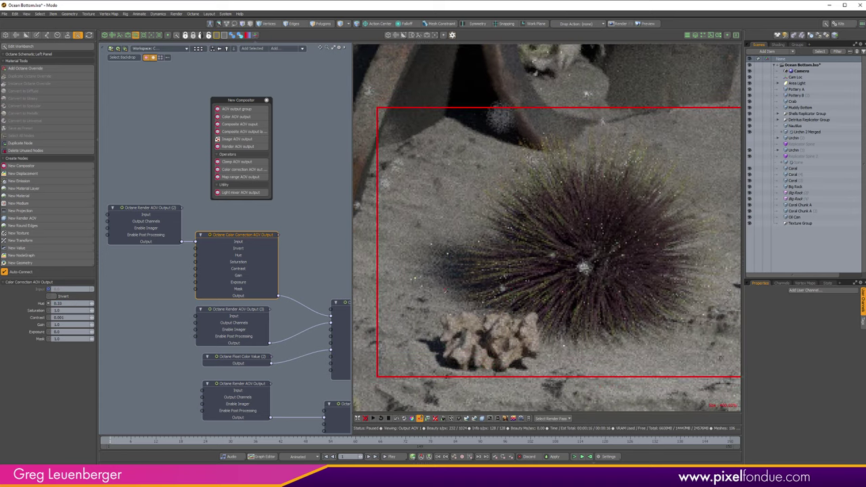
Raise the exposure of the urchin's color correction slightly and check the result in the full render
{"action": "left_click", "coordinate": [54, 331]}
{"action": "type", "text": ".25"}
{"action": "key", "text": "Return"}
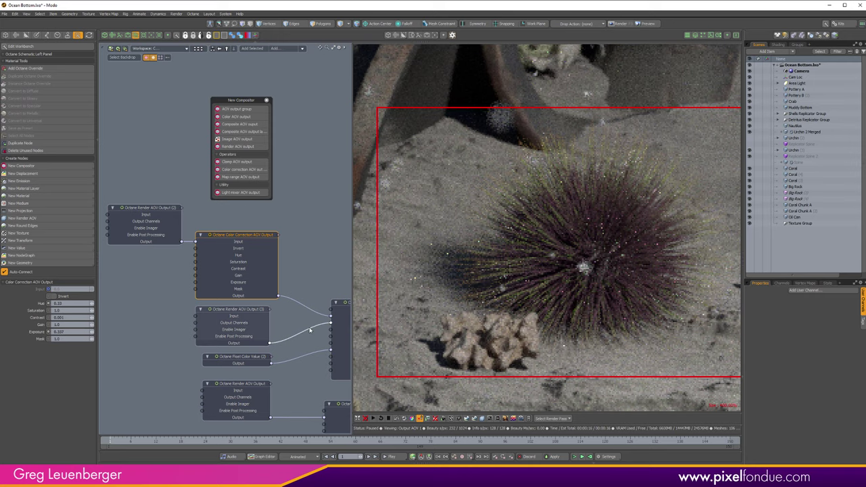
{"action": "scroll", "coordinate": [310, 330], "scroll_direction": "down", "scroll_amount": 2}
{"action": "scroll", "coordinate": [310, 330], "scroll_direction": "up", "scroll_amount": 1}
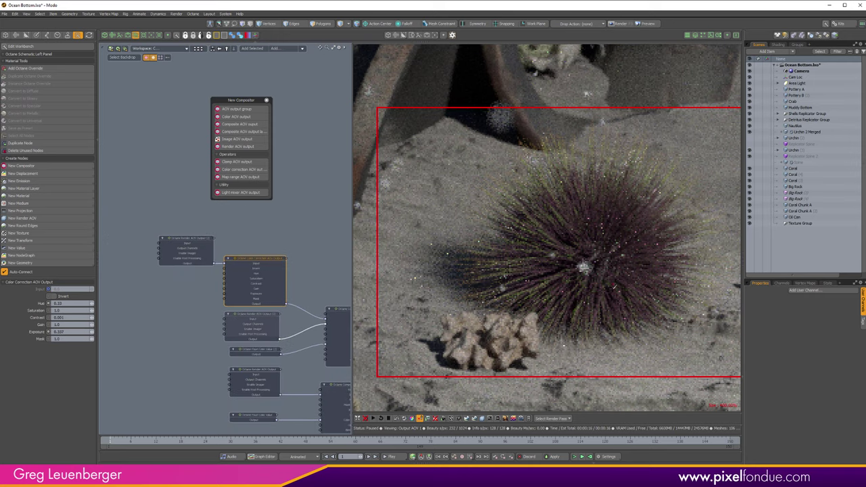
{"action": "scroll", "coordinate": [614, 287], "scroll_direction": "down", "scroll_amount": 3}
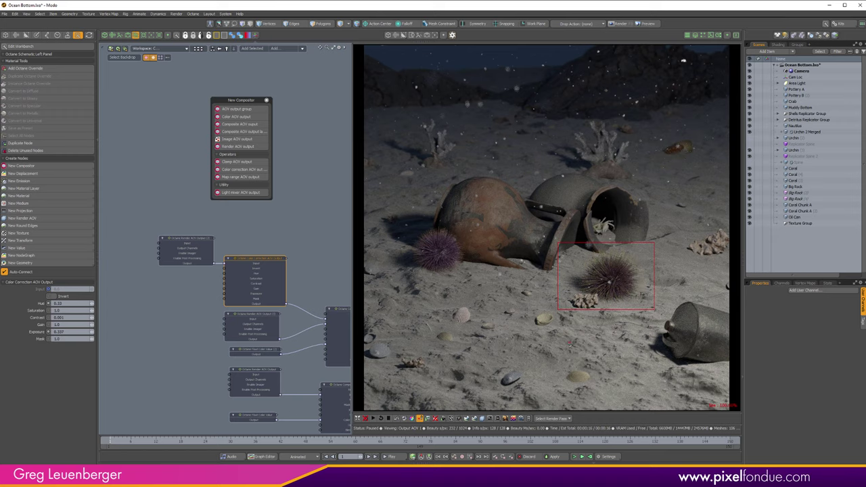
Select the urchin's composite layer branch and enlarge the render region to cover both the crab and the urchin
{"action": "left_click_drag", "start_coordinate": [316, 278], "coordinate": [270, 288], "text": "alt"}
{"action": "scroll", "coordinate": [265, 268], "scroll_direction": "down", "scroll_amount": 2}
{"action": "scroll", "coordinate": [280, 299], "scroll_direction": "down", "scroll_amount": 2}
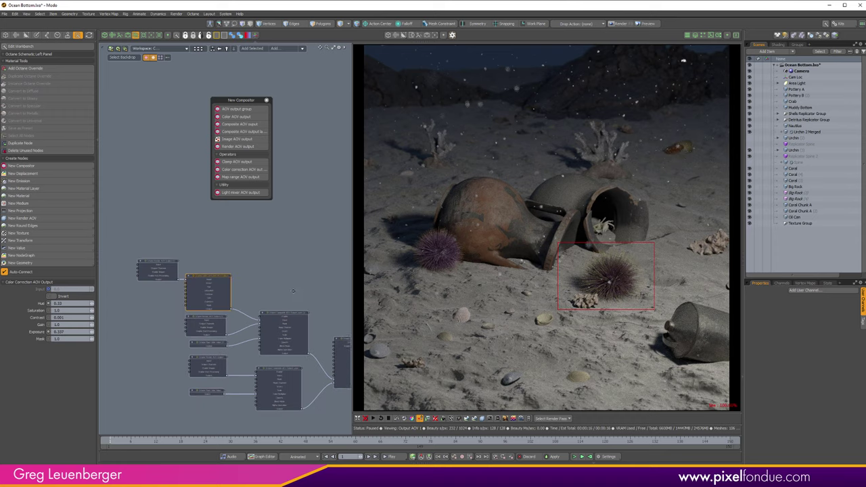
{"action": "left_click", "coordinate": [279, 304]}
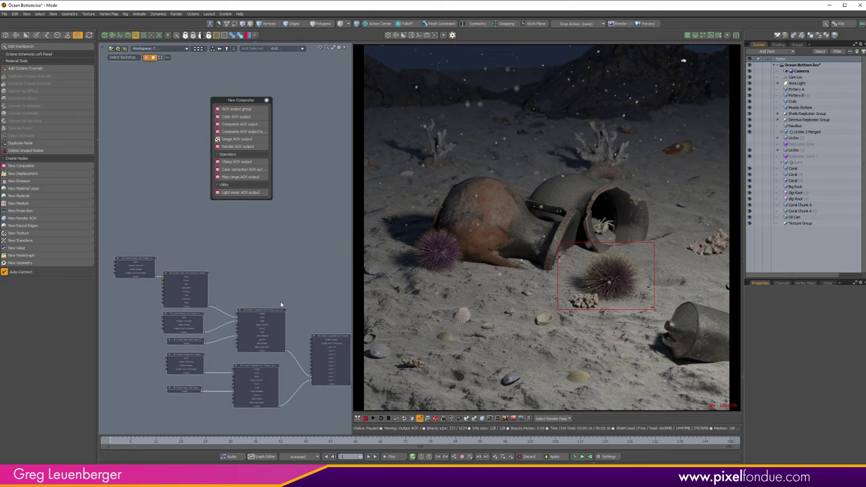
{"action": "left_click", "coordinate": [266, 313]}
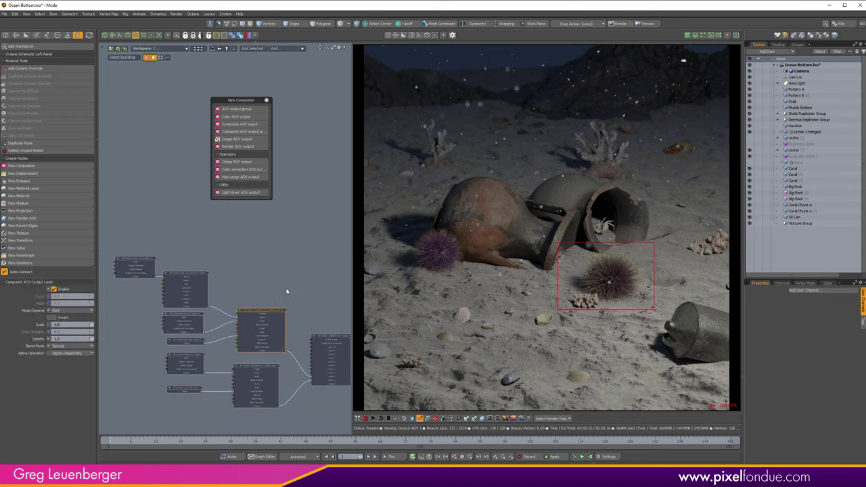
{"action": "left_click_drag", "start_coordinate": [546, 192], "coordinate": [657, 313]}
Duplicate the urchin's masked layer branch, place the copy above the original, and connect its output to Layer 3 of the composite
{"action": "key", "text": "ctrl+c"}
{"action": "key", "text": "ctrl+v"}
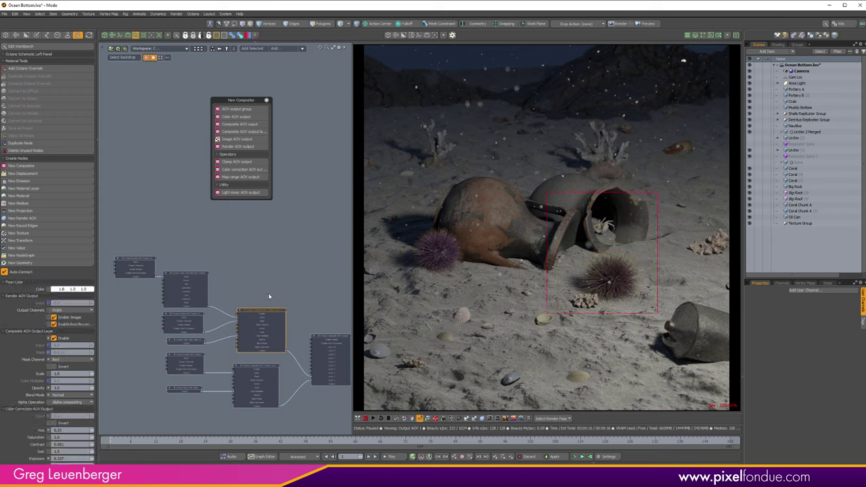
{"action": "left_click_drag", "start_coordinate": [264, 304], "coordinate": [270, 232]}
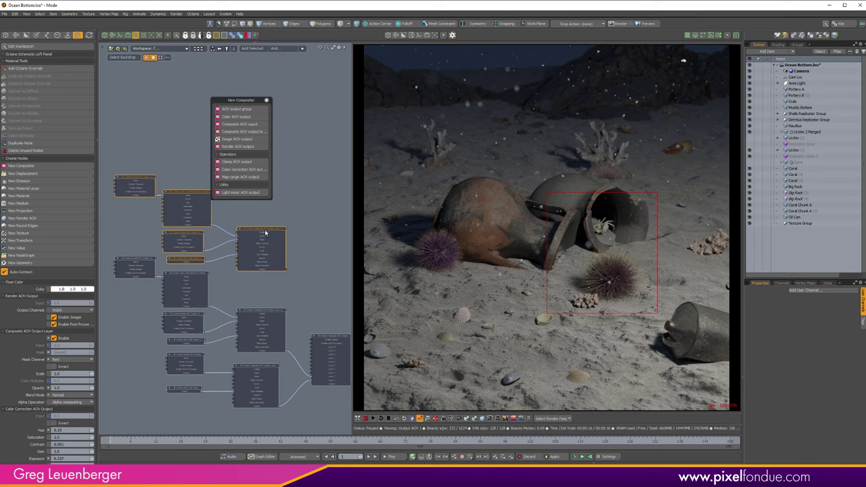
{"action": "scroll", "coordinate": [293, 284], "scroll_direction": "up", "scroll_amount": 4}
{"action": "left_click_drag", "start_coordinate": [298, 291], "coordinate": [202, 236], "text": "alt"}
{"action": "scroll", "coordinate": [204, 223], "scroll_direction": "down", "scroll_amount": 1}
{"action": "left_click_drag", "start_coordinate": [188, 208], "coordinate": [233, 403]}
{"action": "scroll", "coordinate": [270, 317], "scroll_direction": "down", "scroll_amount": 4}
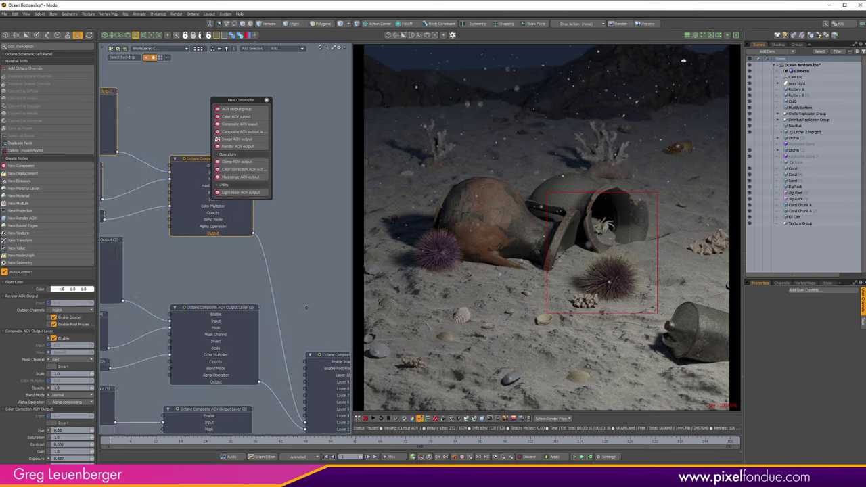
Set the input of the duplicated branch's mask render output to Custom AOV 3 for the crab
{"action": "scroll", "coordinate": [269, 316], "scroll_direction": "up", "scroll_amount": 2}
{"action": "left_click", "coordinate": [217, 279]}
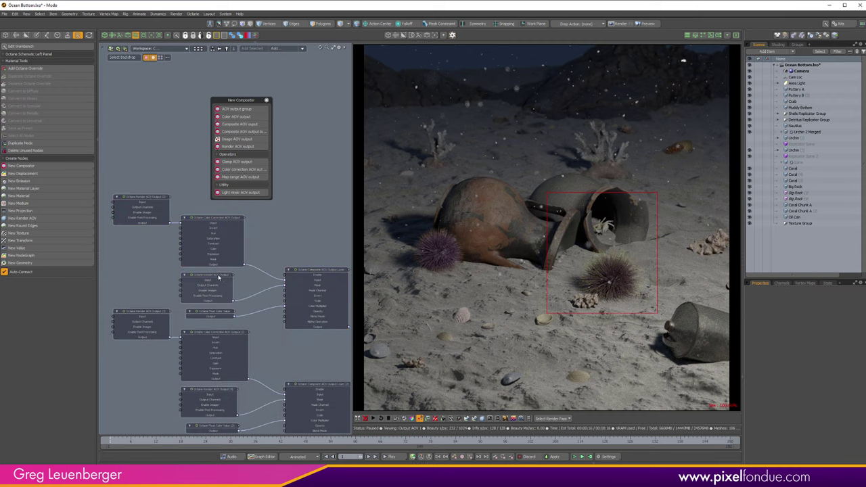
{"action": "left_click", "coordinate": [76, 294]}
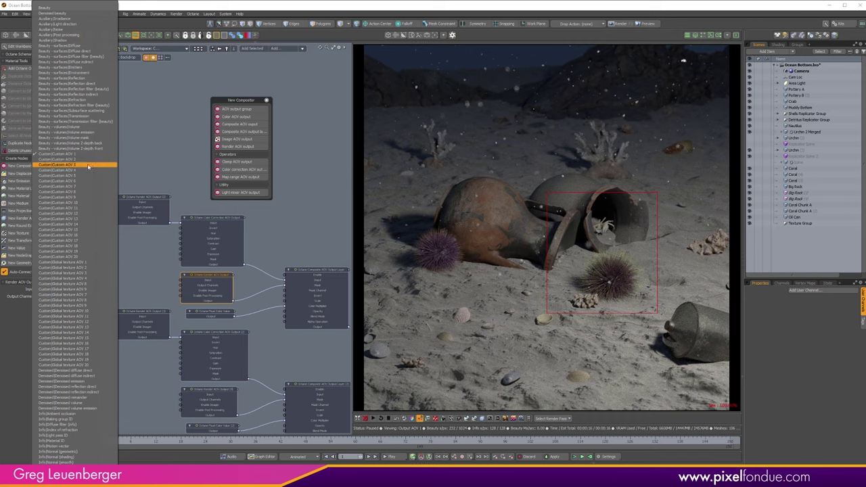
{"action": "left_click", "coordinate": [68, 164]}
Isolate the masked crab by disabling the urchin layer and the base layer, and re-enable both
{"action": "left_click_drag", "start_coordinate": [315, 384], "coordinate": [273, 301], "text": "alt"}
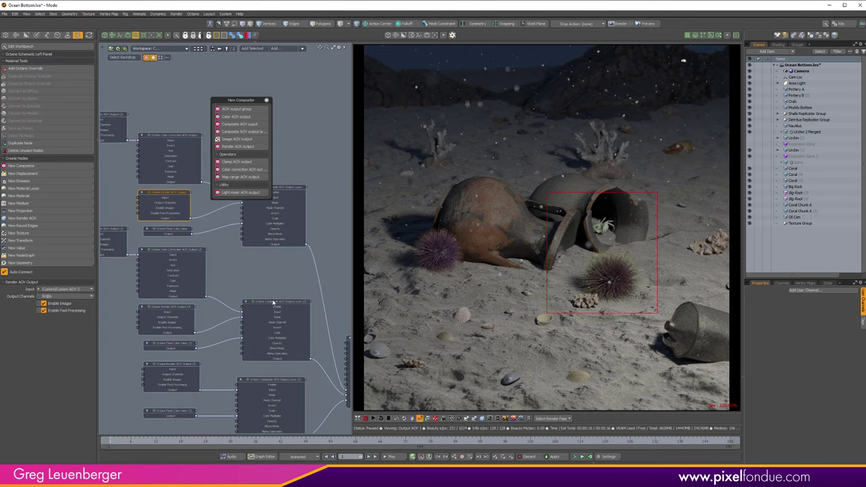
{"action": "left_click", "coordinate": [273, 303]}
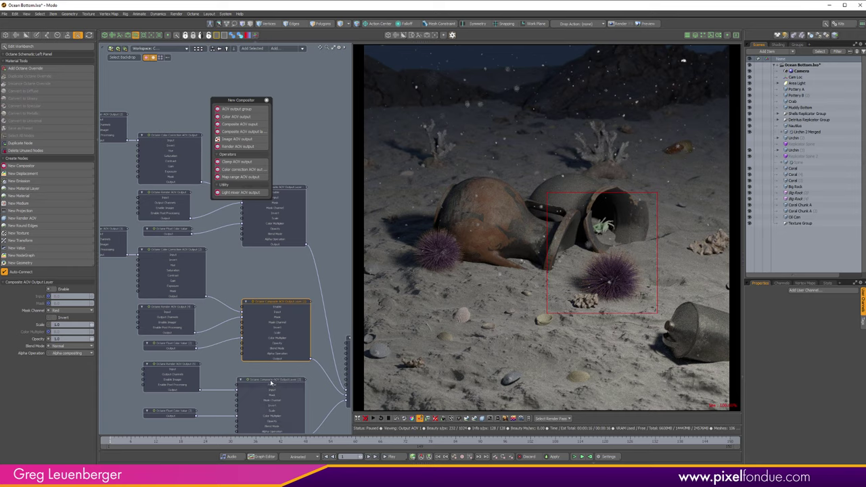
{"action": "left_click", "coordinate": [272, 380]}
{"action": "left_click", "coordinate": [55, 288]}
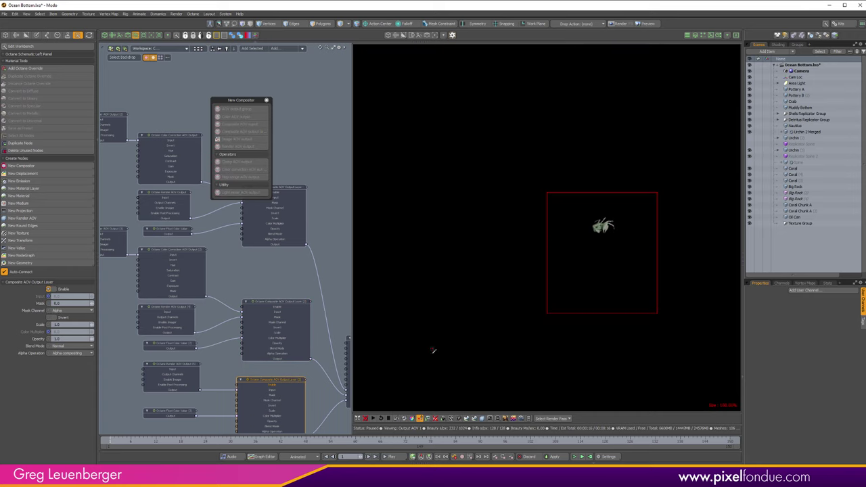
{"action": "left_click", "coordinate": [53, 289]}
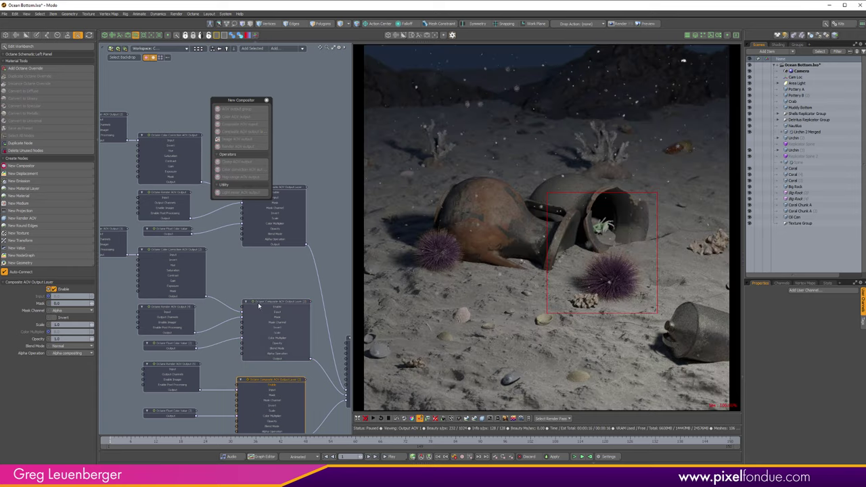
{"action": "left_click", "coordinate": [54, 290]}
Set the crab's color correction hue to 0 and its exposure to 1.5 after trying 2
{"action": "left_click_drag", "start_coordinate": [219, 206], "coordinate": [235, 288], "text": "alt"}
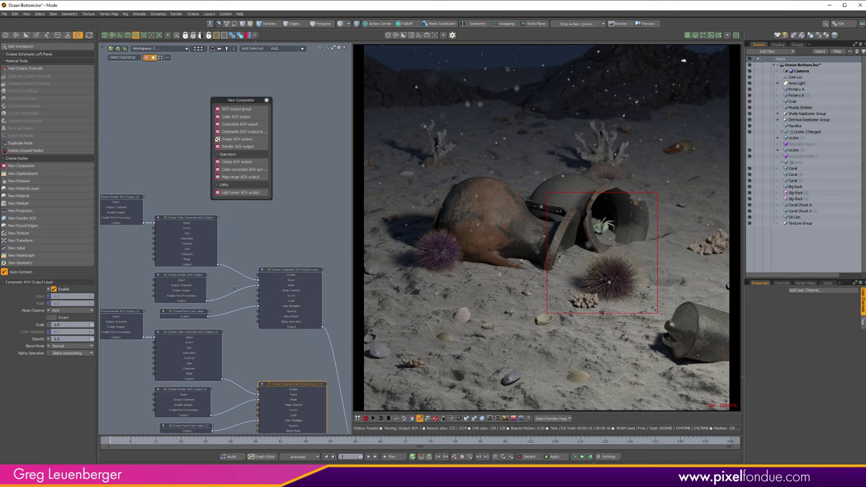
{"action": "left_click", "coordinate": [198, 222]}
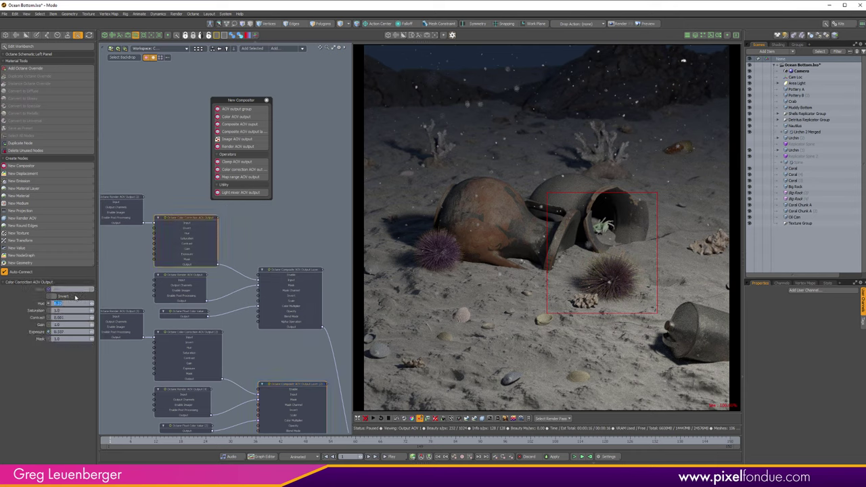
{"action": "type", "text": "0"}
{"action": "key", "text": "Return"}
{"action": "left_click", "coordinate": [68, 333]}
{"action": "type", "text": "2"}
{"action": "key", "text": "Return"}
{"action": "left_click", "coordinate": [68, 332]}
Widen the render region over the corals and pots, and duplicate the crab's masked branch above it, connected to Layer 4
{"action": "left_click_drag", "start_coordinate": [406, 106], "coordinate": [664, 311]}
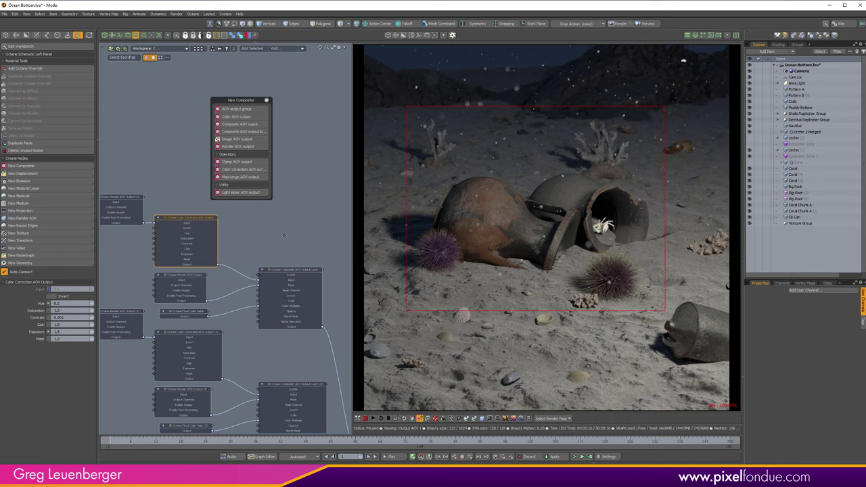
{"action": "scroll", "coordinate": [285, 235], "scroll_direction": "down", "scroll_amount": 2}
{"action": "left_click_drag", "start_coordinate": [284, 236], "coordinate": [261, 292], "text": "alt"}
{"action": "left_click", "coordinate": [290, 328]}
{"action": "key", "text": "ctrl+d"}
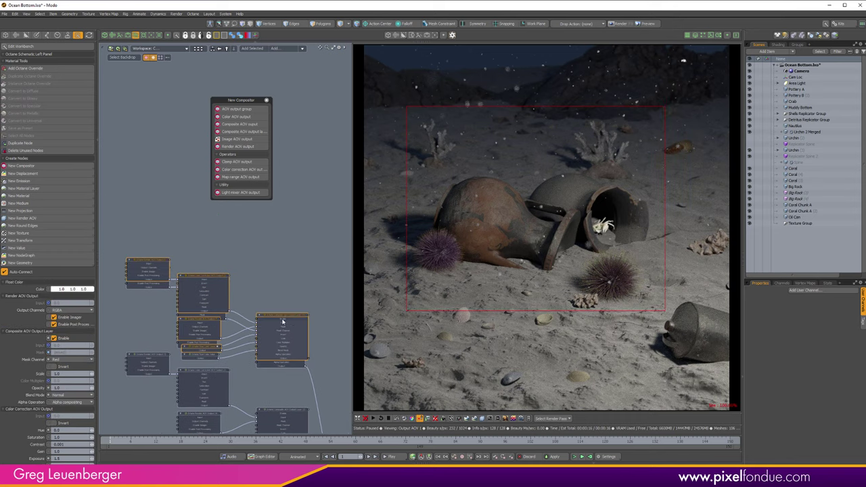
{"action": "left_click_drag", "start_coordinate": [284, 319], "coordinate": [284, 239]}
{"action": "left_click_drag", "start_coordinate": [320, 279], "coordinate": [282, 380], "text": "alt"}
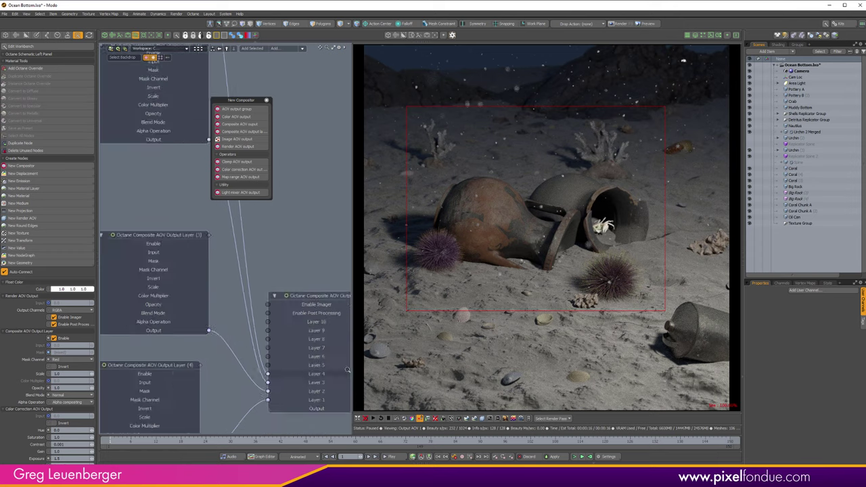
Set the input of the duplicated branch's mask render output to Custom AOV 4 for the corals
{"action": "left_click", "coordinate": [198, 312]}
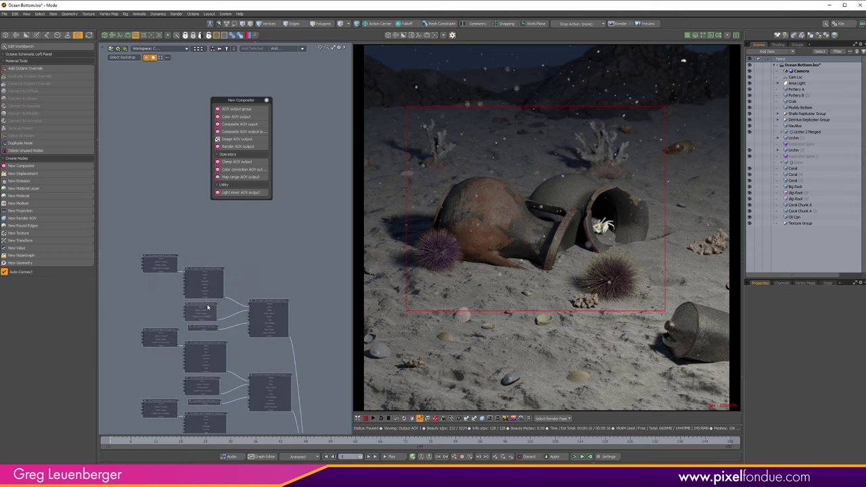
{"action": "left_click", "coordinate": [80, 290]}
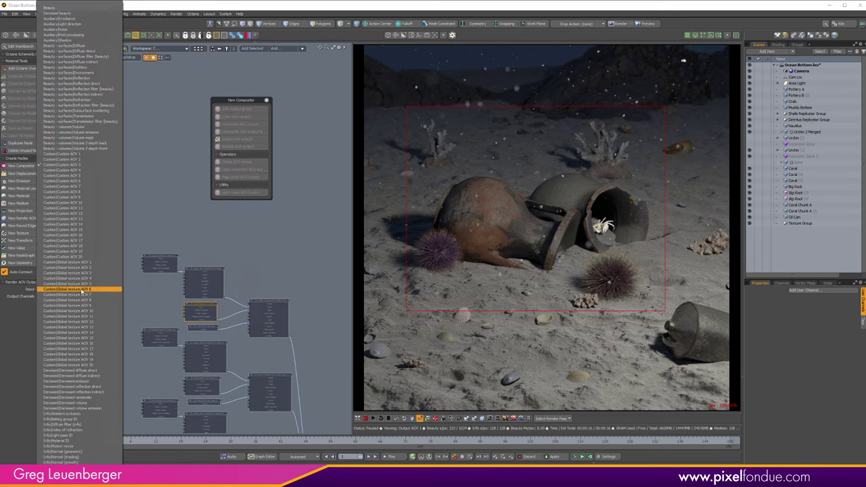
{"action": "left_click", "coordinate": [105, 167]}
Set the exposure of the corals' color correction output to 1.75
{"action": "left_click_drag", "start_coordinate": [215, 281], "coordinate": [237, 257], "text": "alt"}
{"action": "left_click_drag", "start_coordinate": [237, 257], "coordinate": [263, 256], "text": "ctrl+alt"}
{"action": "left_click", "coordinate": [232, 264]}
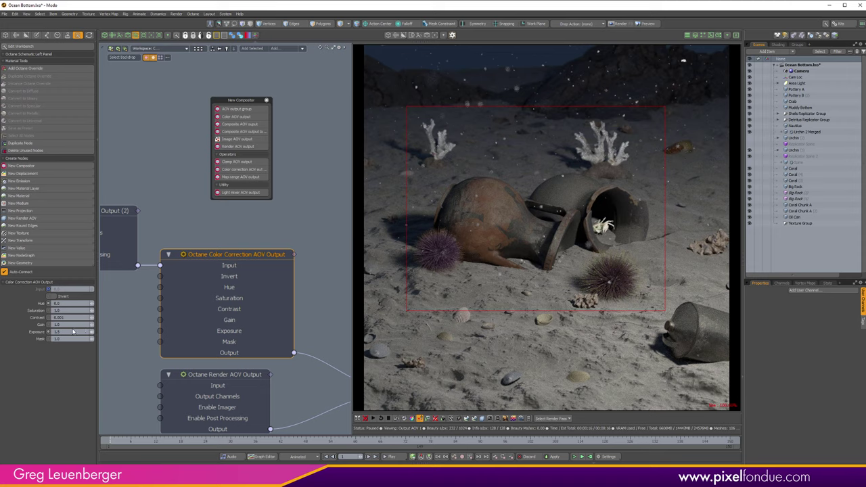
{"action": "left_click", "coordinate": [73, 332]}
{"action": "type", "text": "1.75"}
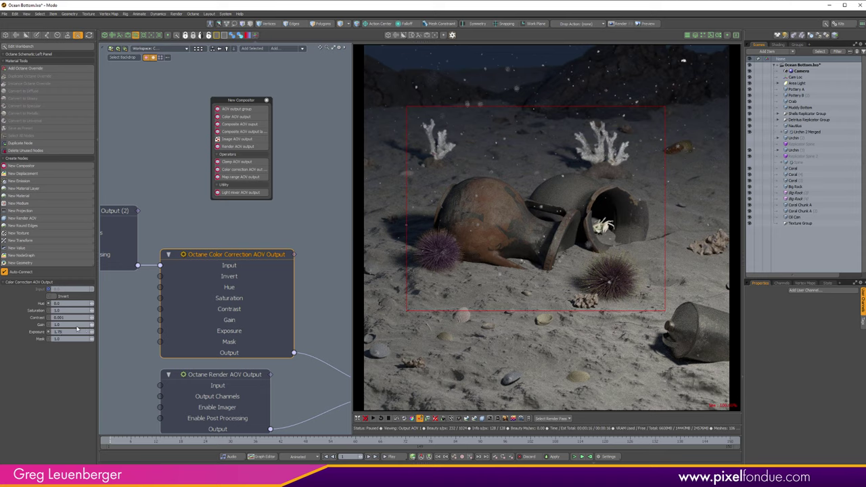
Move the render region from the corals and pots to the oil can at the lower right of the render
{"action": "scroll", "coordinate": [259, 229], "scroll_direction": "down", "scroll_amount": 4}
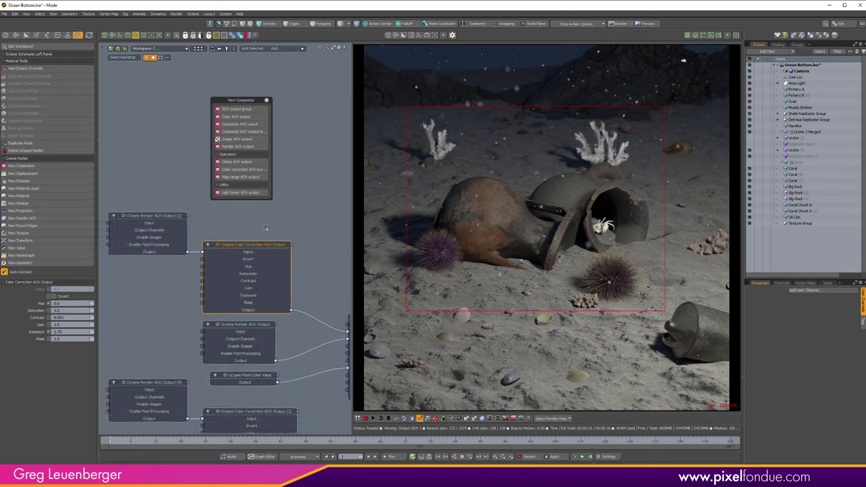
{"action": "left_click_drag", "start_coordinate": [285, 224], "coordinate": [283, 244], "text": "alt"}
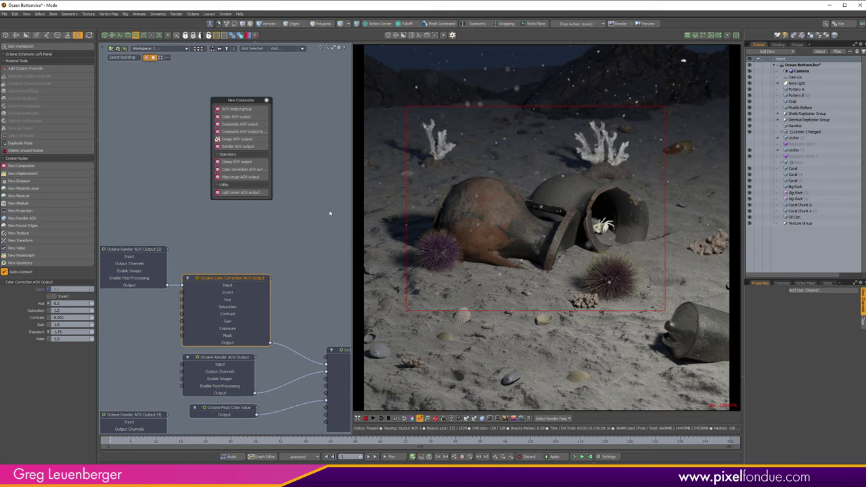
{"action": "scroll", "coordinate": [268, 265], "scroll_direction": "down", "scroll_amount": 5}
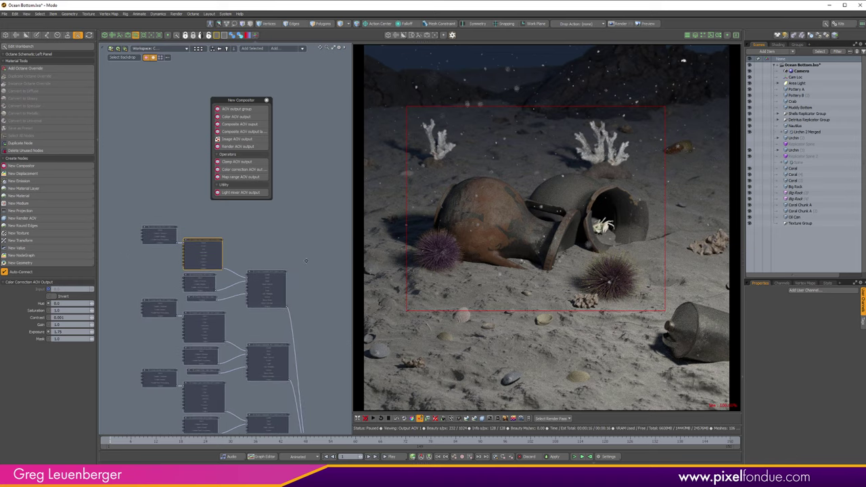
{"action": "middle_click_drag", "start_coordinate": [306, 261], "coordinate": [297, 266]}
{"action": "left_click_drag", "start_coordinate": [621, 277], "coordinate": [709, 369]}
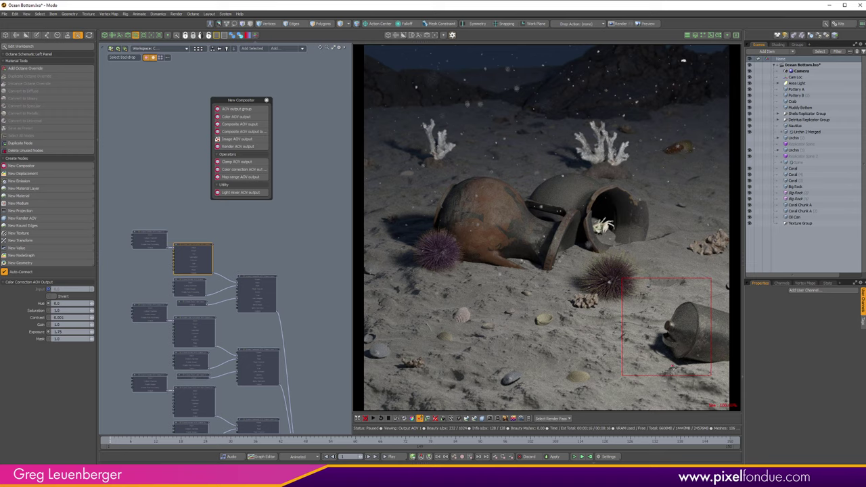
Add a composite AOV output layer connected to Layer 5 of the Composite AOV Output
{"action": "scroll", "coordinate": [281, 283], "scroll_direction": "down", "scroll_amount": 4}
{"action": "mouse_move", "coordinate": [296, 309]}
{"action": "left_mouse_down", "text": "alt"}
{"action": "mouse_move", "coordinate": [281, 283]}
{"action": "mouse_move", "coordinate": [290, 313]}
{"action": "left_mouse_up", "text": "alt"}
{"action": "scroll", "coordinate": [290, 314], "scroll_direction": "up", "scroll_amount": 3}
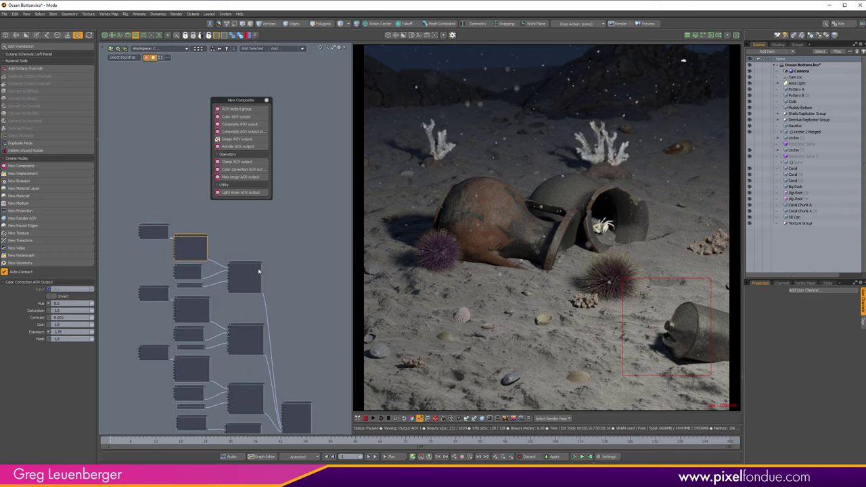
{"action": "left_click", "coordinate": [256, 266]}
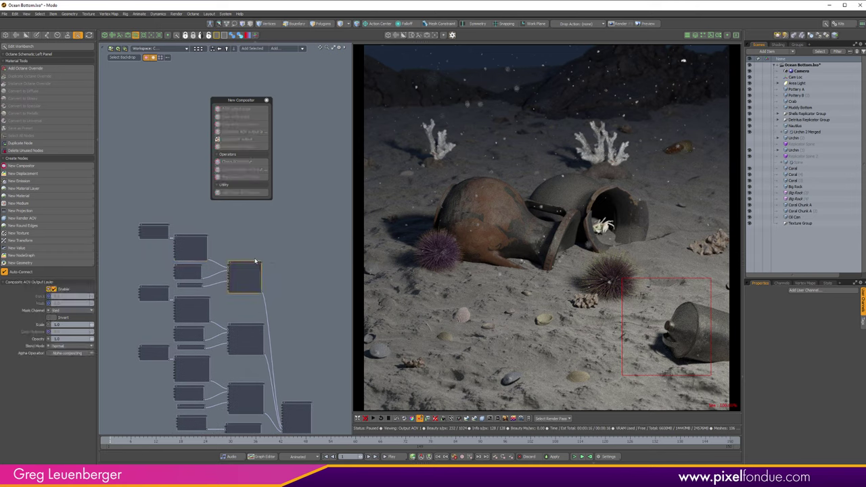
{"action": "left_click", "coordinate": [300, 342]}
{"action": "left_click_drag", "start_coordinate": [300, 342], "coordinate": [281, 276], "text": "alt"}
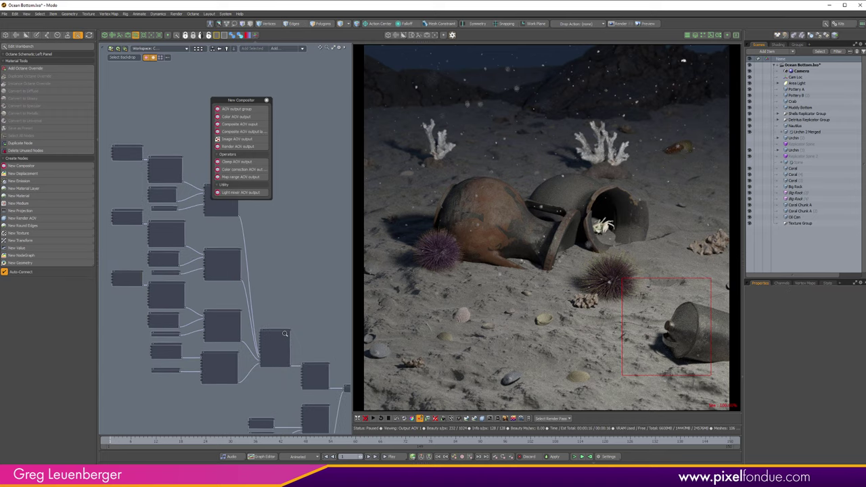
{"action": "scroll", "coordinate": [274, 337], "scroll_direction": "up", "scroll_amount": 4}
{"action": "scroll", "coordinate": [272, 346], "scroll_direction": "up", "scroll_amount": 3}
{"action": "left_click", "coordinate": [293, 382]}
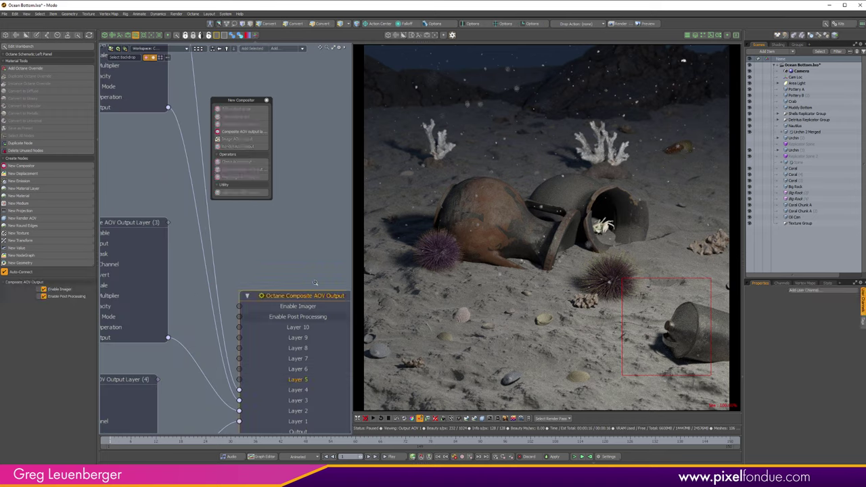
{"action": "left_click", "coordinate": [255, 131]}
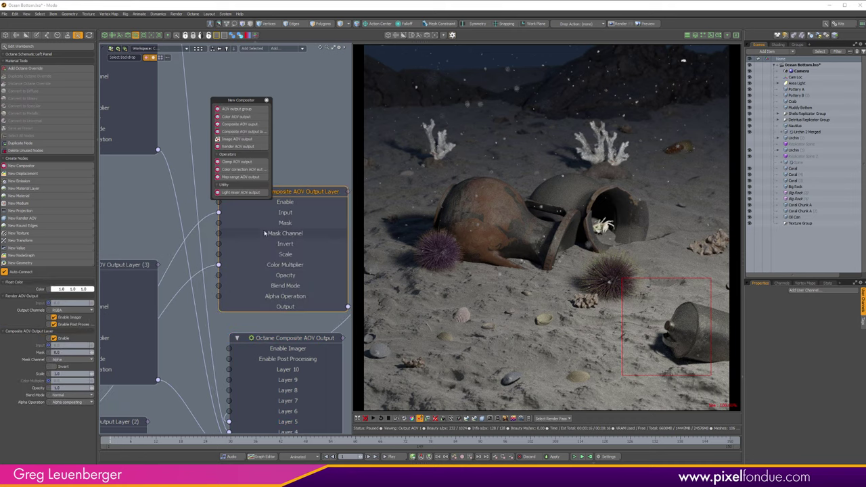
Arrange the new composite layer above the coral branch, with its render output and float color nodes beside it
{"action": "scroll", "coordinate": [268, 365], "scroll_direction": "down", "scroll_amount": 6}
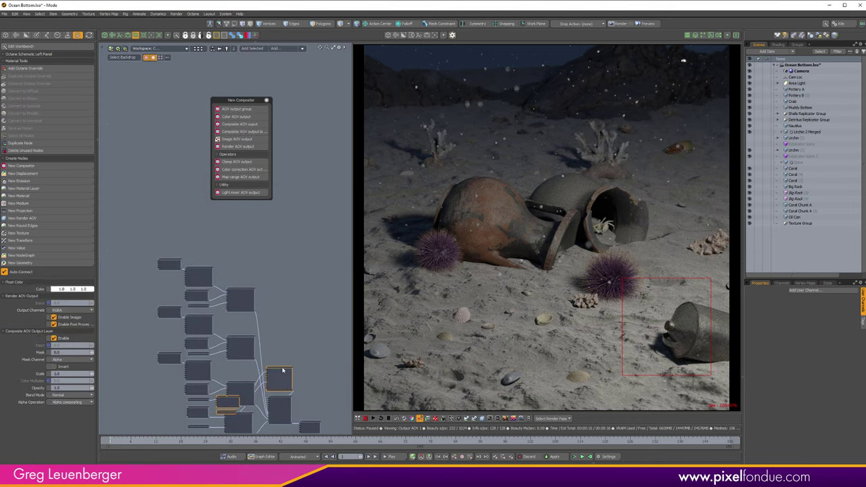
{"action": "left_click_drag", "start_coordinate": [282, 371], "coordinate": [230, 209]}
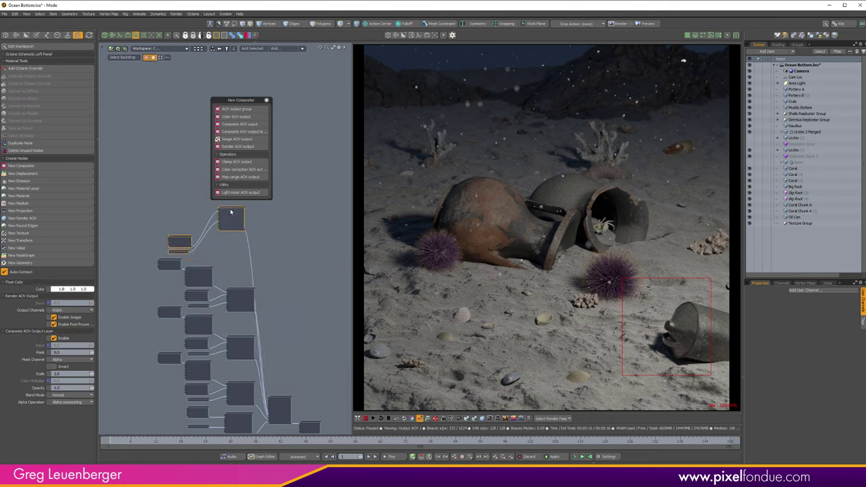
{"action": "left_click_drag", "start_coordinate": [148, 219], "coordinate": [189, 253]}
{"action": "left_click_drag", "start_coordinate": [181, 238], "coordinate": [179, 206]}
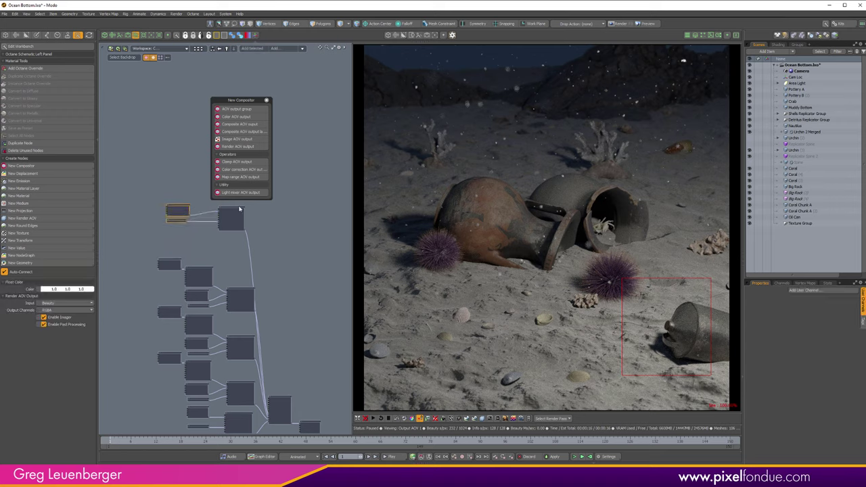
{"action": "left_click_drag", "start_coordinate": [235, 209], "coordinate": [303, 313]}
{"action": "left_click", "coordinate": [265, 240]}
{"action": "scroll", "coordinate": [309, 296], "scroll_direction": "up", "scroll_amount": 4}
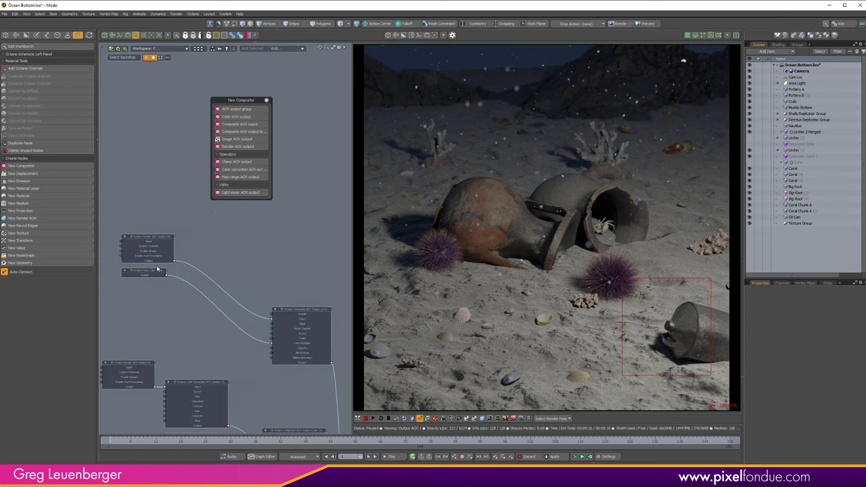
{"action": "left_click_drag", "start_coordinate": [157, 270], "coordinate": [219, 311]}
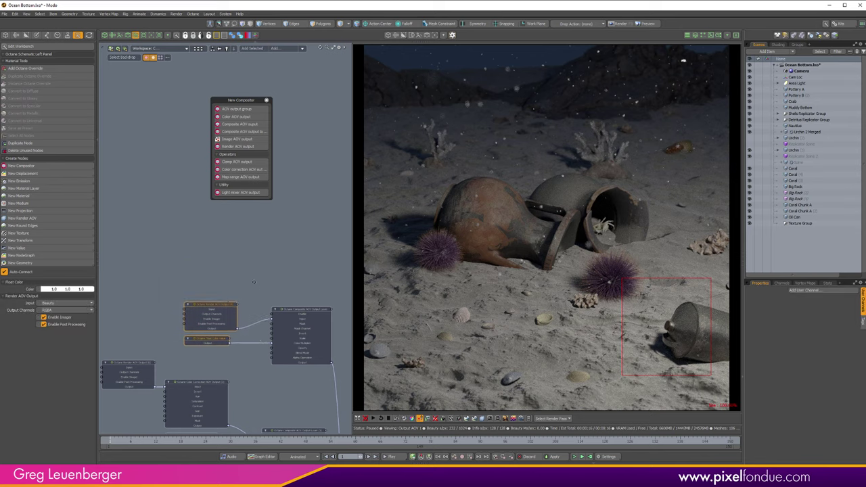
Set the input of the new layer's render output to the beauty surfaces Reflection pass
{"action": "left_click", "coordinate": [303, 298]}
{"action": "left_click_drag", "start_coordinate": [303, 297], "coordinate": [278, 275], "text": "alt"}
{"action": "left_click", "coordinate": [281, 292]}
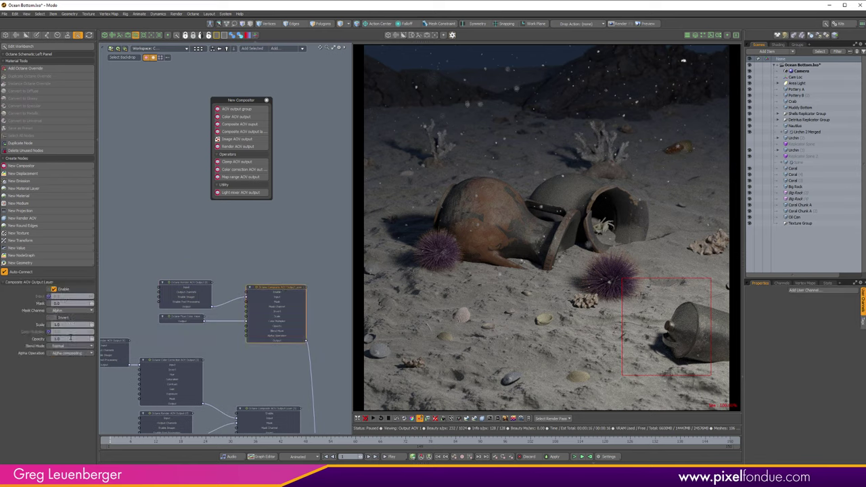
{"action": "left_click", "coordinate": [184, 284]}
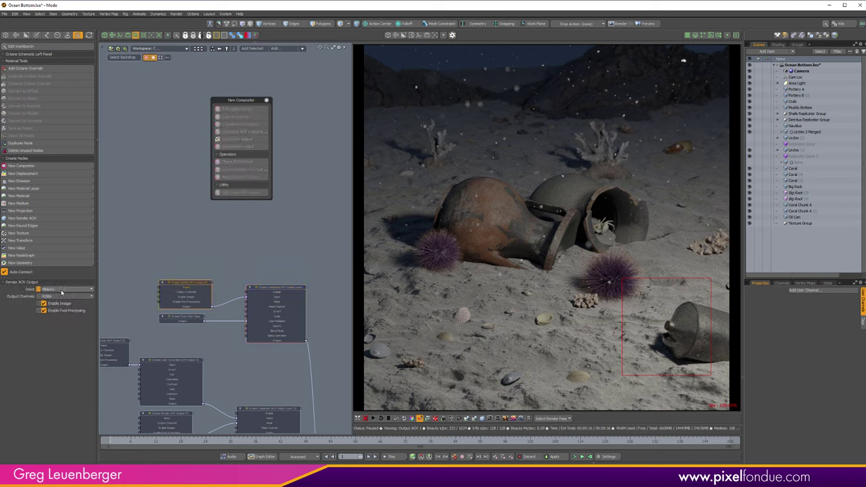
{"action": "left_click", "coordinate": [61, 291]}
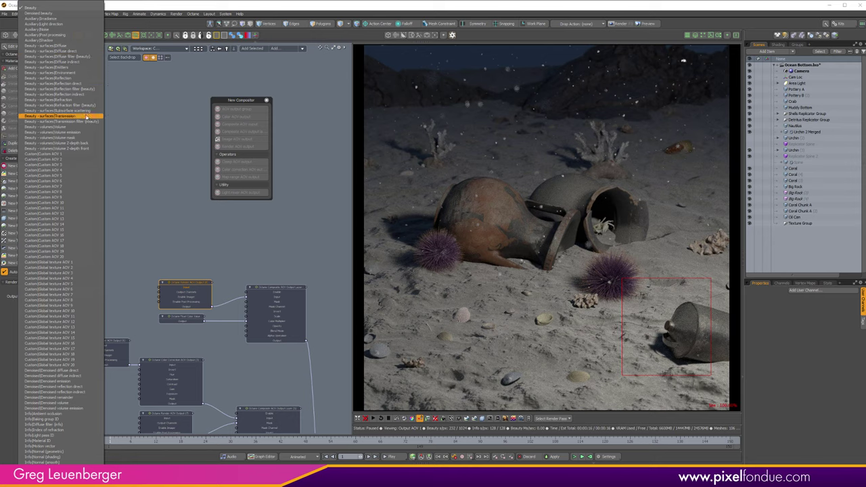
{"action": "left_click", "coordinate": [79, 80]}
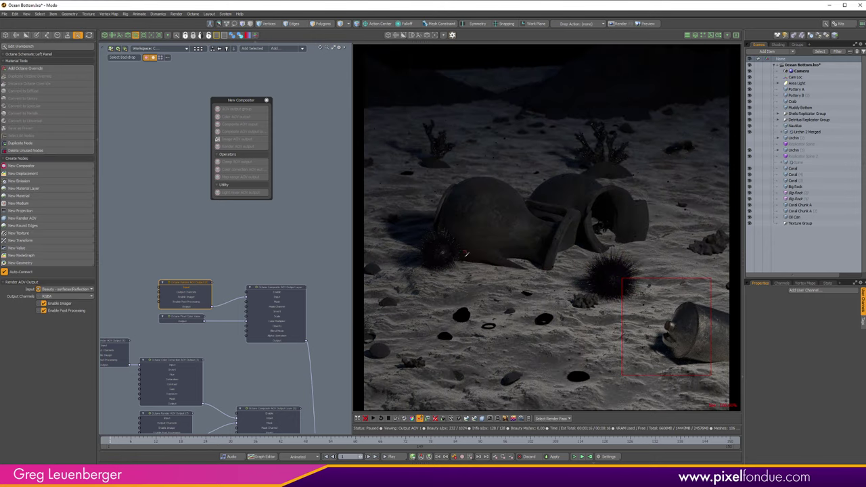
Shift the render region so that it covers the entire visible oil can
{"action": "left_click", "coordinate": [551, 419]}
{"action": "left_click", "coordinate": [551, 419]}
{"action": "scroll", "coordinate": [287, 379], "scroll_direction": "down", "scroll_amount": 2}
{"action": "scroll", "coordinate": [287, 379], "scroll_direction": "up", "scroll_amount": 5}
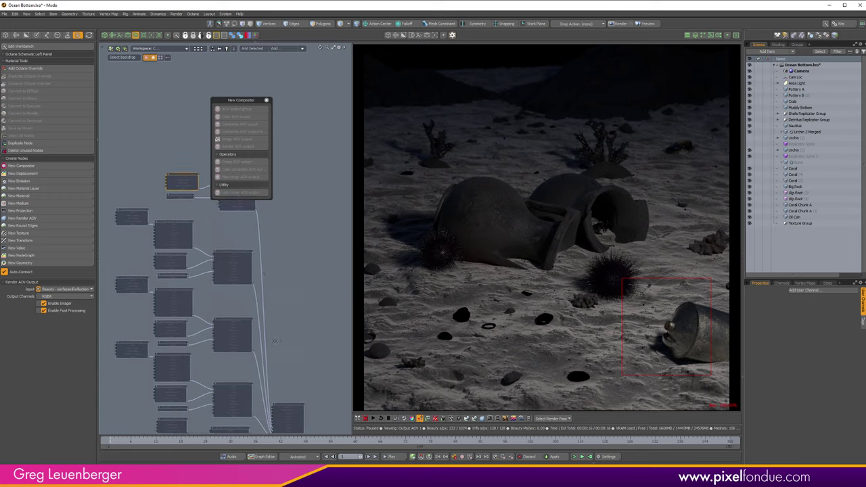
{"action": "left_click_drag", "start_coordinate": [294, 297], "coordinate": [304, 391], "text": "alt"}
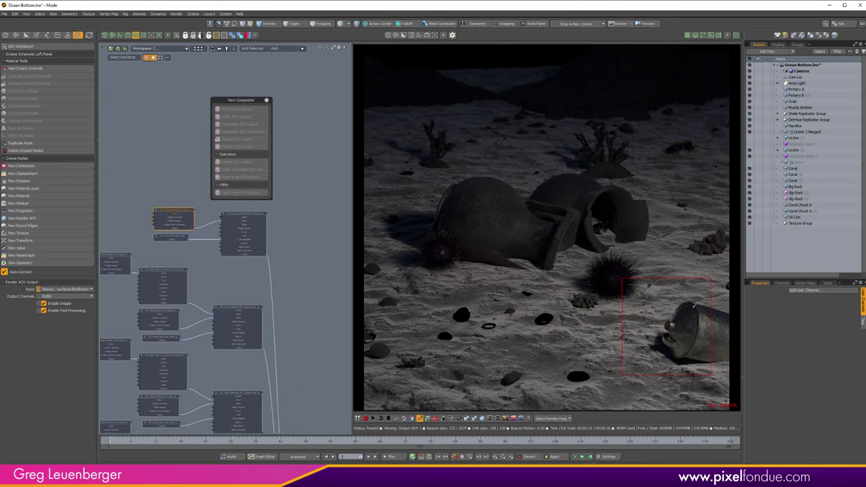
{"action": "left_click_drag", "start_coordinate": [683, 358], "coordinate": [692, 301]}
Duplicate the reflection render output and set the copy's input to Custom AOV 2 as the oil can's mask
{"action": "left_click_drag", "start_coordinate": [214, 236], "coordinate": [247, 272], "text": "alt"}
{"action": "scroll", "coordinate": [247, 272], "scroll_direction": "up", "scroll_amount": 3}
{"action": "left_click_drag", "start_coordinate": [197, 232], "coordinate": [168, 224]}
{"action": "key", "text": "ctrl+d"}
{"action": "left_click", "coordinate": [177, 243]}
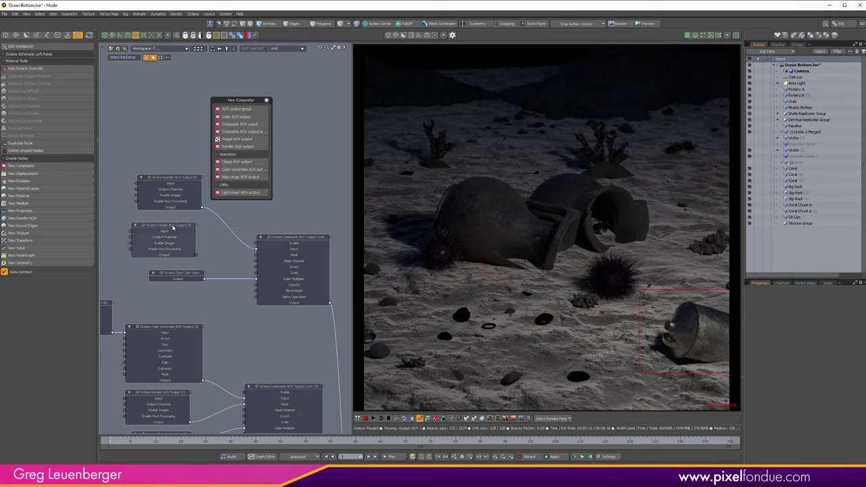
{"action": "left_click", "coordinate": [173, 228]}
{"action": "left_click", "coordinate": [67, 294]}
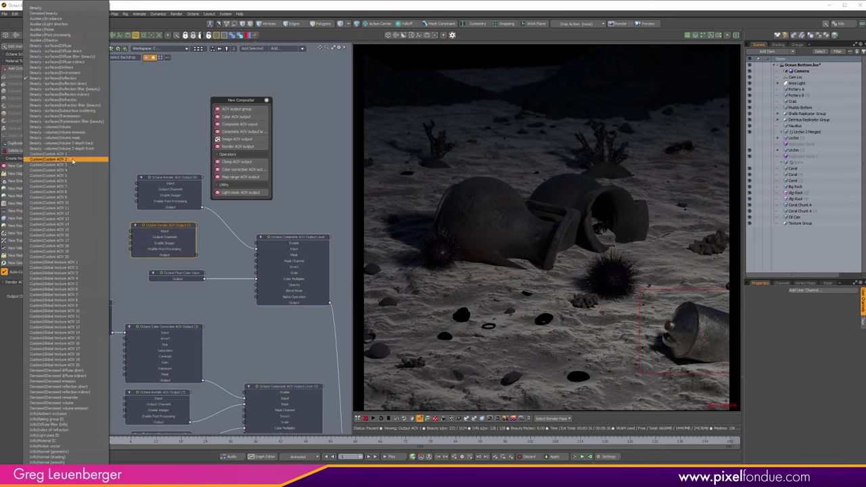
{"action": "left_click", "coordinate": [72, 159]}
View the oil can's Custom AOV 2 mask pass in the render, and switch back to Output AOV 1
{"action": "left_click", "coordinate": [552, 418]}
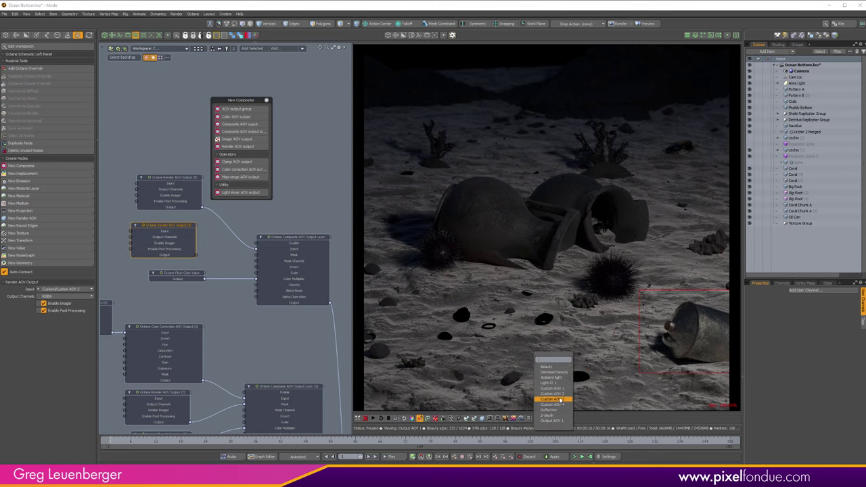
{"action": "left_click", "coordinate": [553, 399]}
{"action": "left_click", "coordinate": [552, 418]}
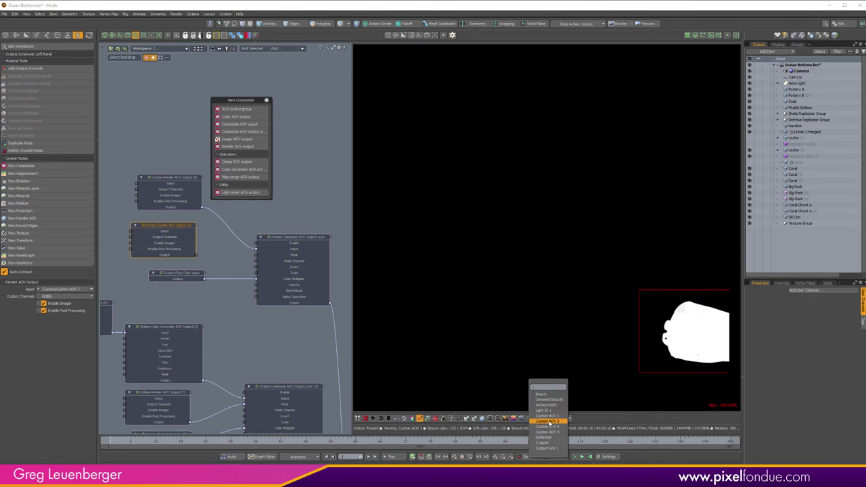
{"action": "left_click", "coordinate": [547, 449]}
Connect the Custom AOV 2 render output to the new layer's Mask input and set the mask channel to Red
{"action": "scroll", "coordinate": [177, 288], "scroll_direction": "up", "scroll_amount": 5}
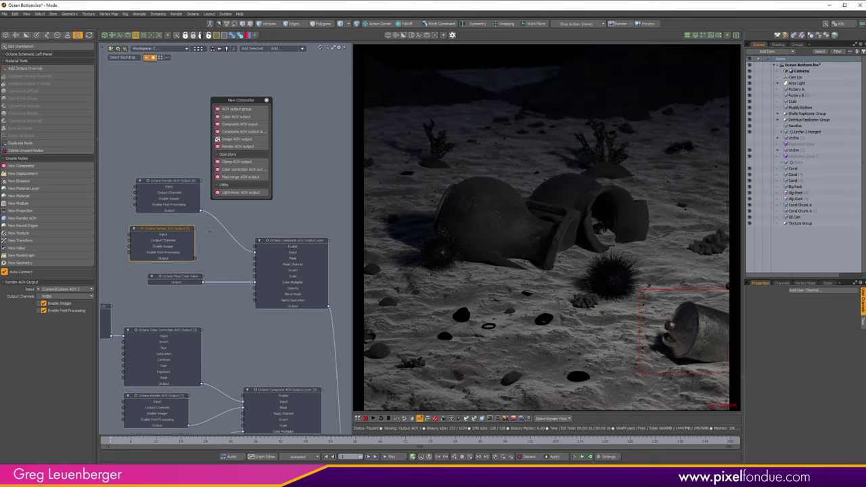
{"action": "left_click_drag", "start_coordinate": [174, 283], "coordinate": [305, 291]}
{"action": "scroll", "coordinate": [268, 325], "scroll_direction": "down", "scroll_amount": 2}
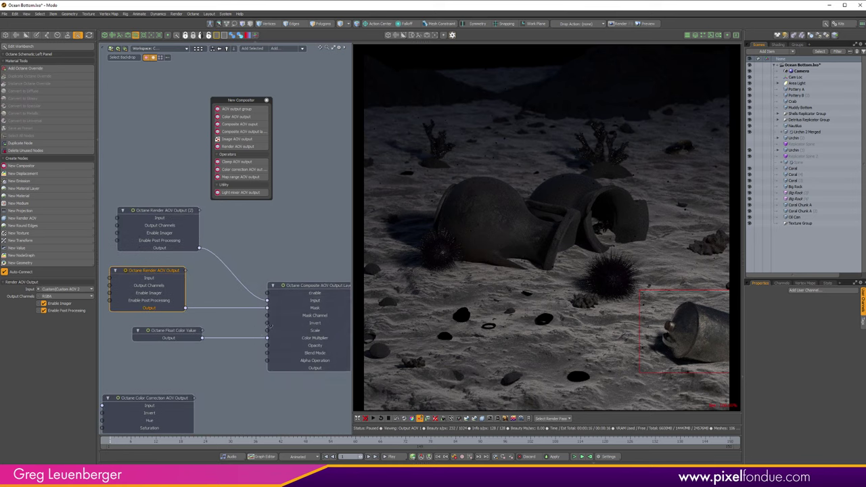
{"action": "left_click", "coordinate": [314, 286]}
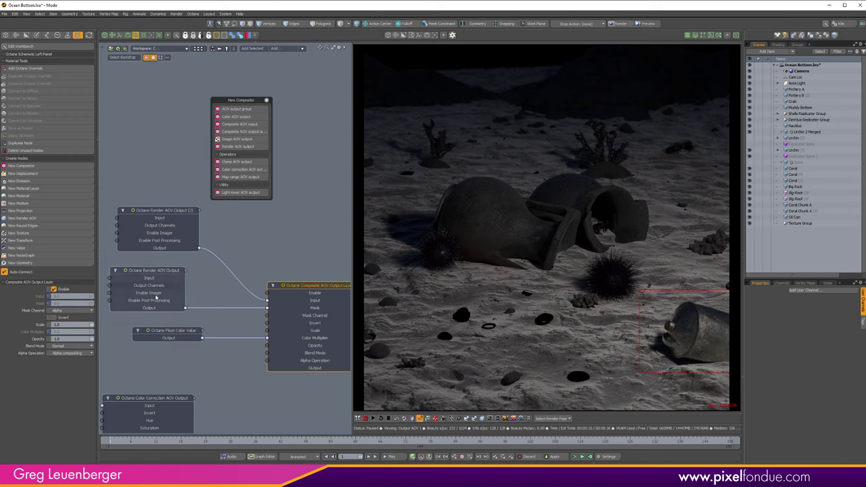
{"action": "left_click", "coordinate": [80, 310]}
{"action": "left_click", "coordinate": [76, 295]}
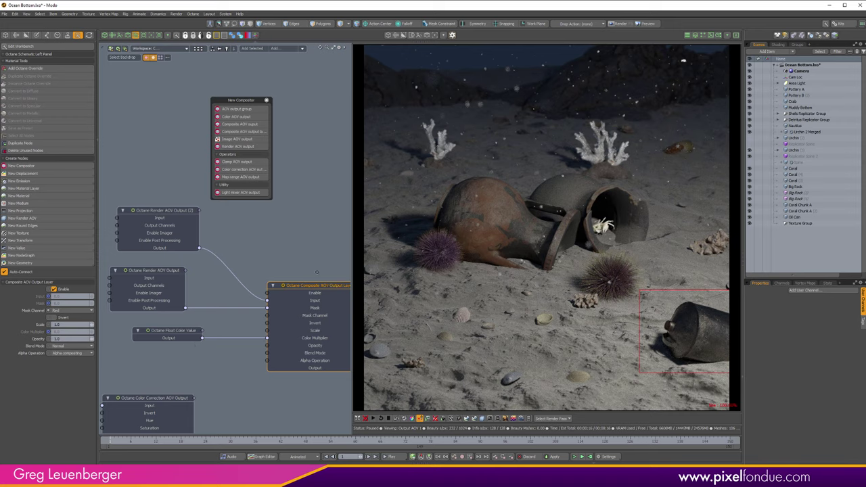
Set the oil can reflection layer's blend mode to Add, and show the Beauty pass for comparison
{"action": "middle_click_drag", "start_coordinate": [316, 272], "coordinate": [283, 243]}
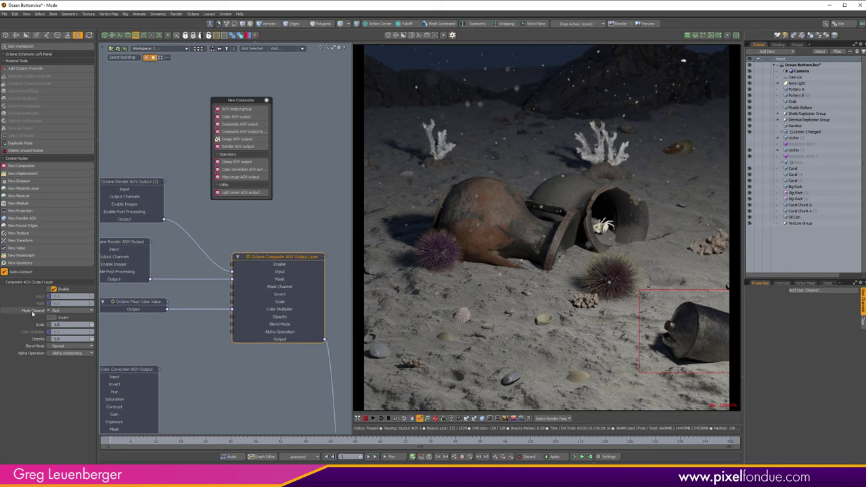
{"action": "left_click", "coordinate": [70, 347]}
{"action": "left_click", "coordinate": [100, 362]}
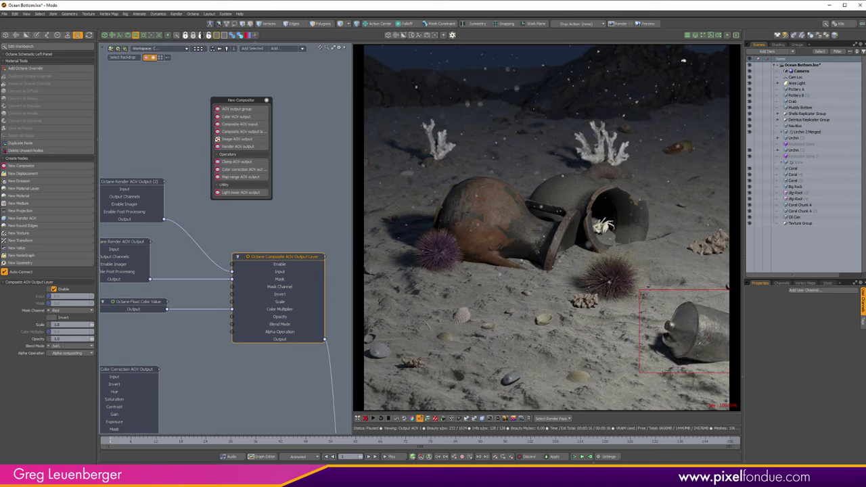
{"action": "left_click", "coordinate": [559, 419]}
{"action": "left_click", "coordinate": [564, 370]}
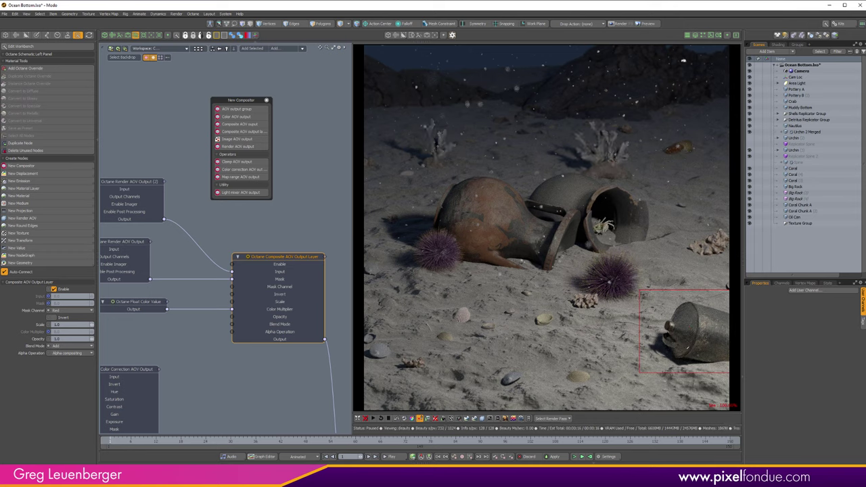
Return the render view to Output AOV 1, and insert a Color Correction AOV output between the oil can's reflection output and its layer
{"action": "left_click", "coordinate": [555, 418]}
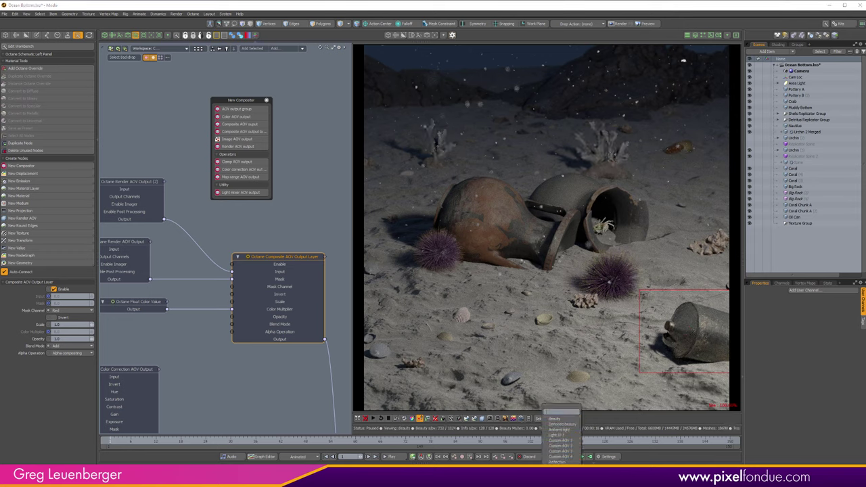
{"action": "left_click", "coordinate": [561, 411]}
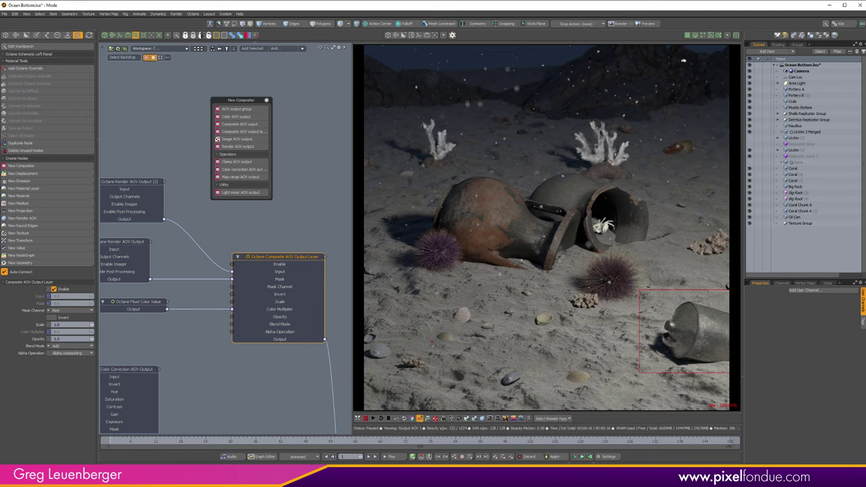
{"action": "scroll", "coordinate": [320, 357], "scroll_direction": "down", "scroll_amount": 2}
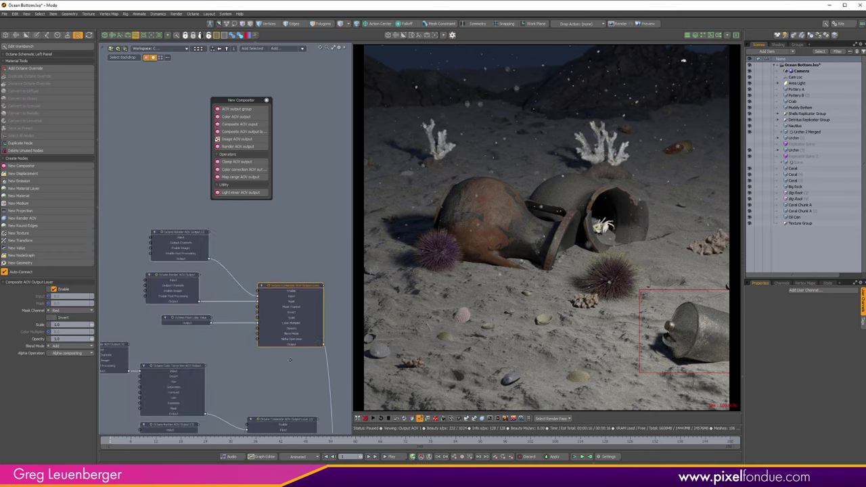
{"action": "left_click", "coordinate": [241, 301]}
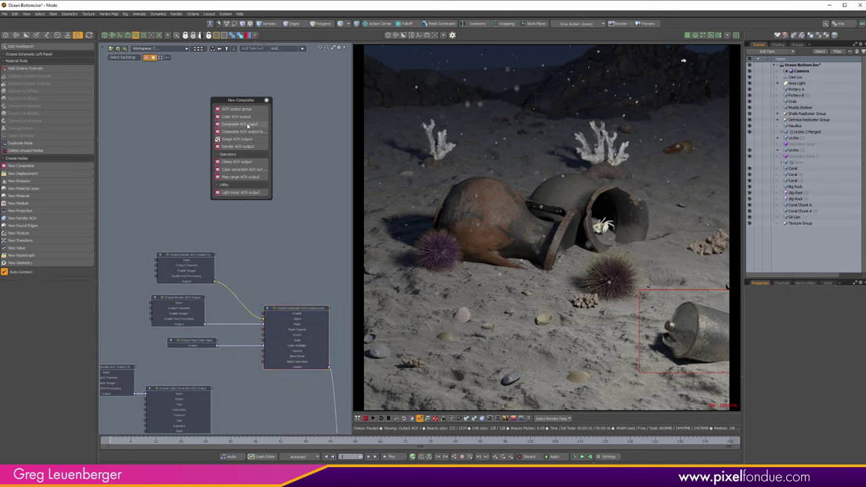
{"action": "left_click", "coordinate": [237, 169]}
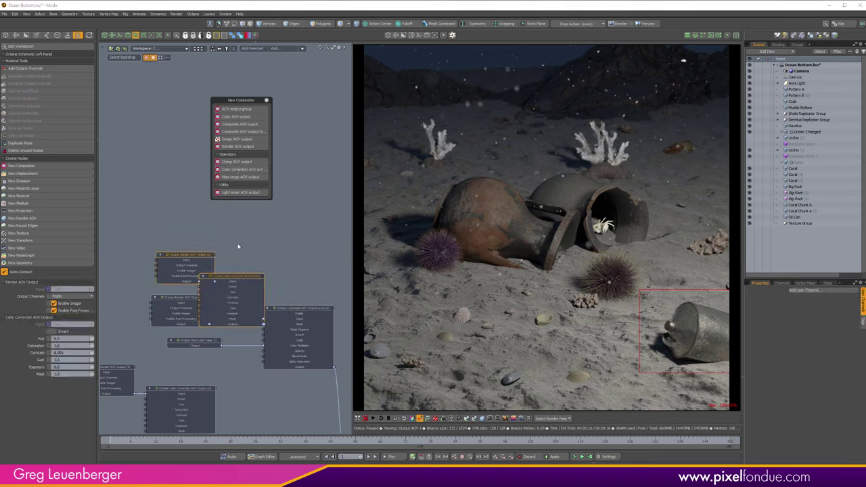
{"action": "left_click_drag", "start_coordinate": [211, 266], "coordinate": [142, 221]}
{"action": "left_click_drag", "start_coordinate": [221, 234], "coordinate": [266, 243], "text": "alt"}
{"action": "scroll", "coordinate": [243, 239], "scroll_direction": "up", "scroll_amount": 1}
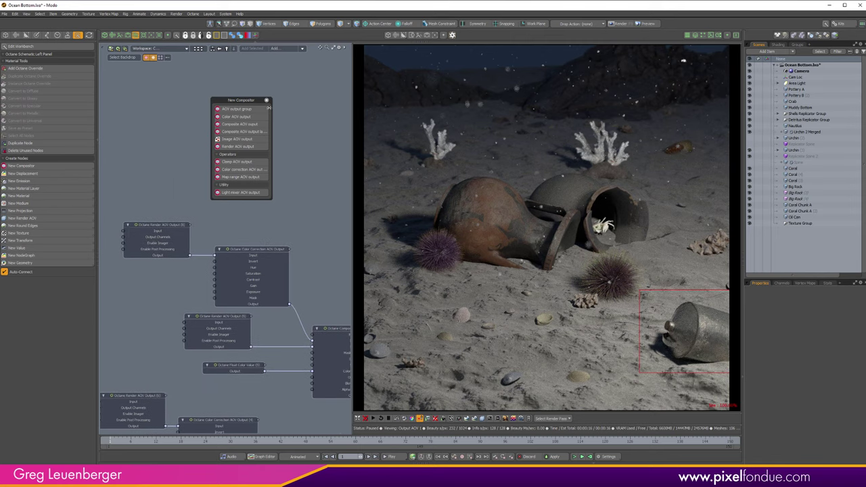
Set the oil can reflection color correction's contrast to 2.0 and exposure to 1.5
{"action": "left_click", "coordinate": [258, 248]}
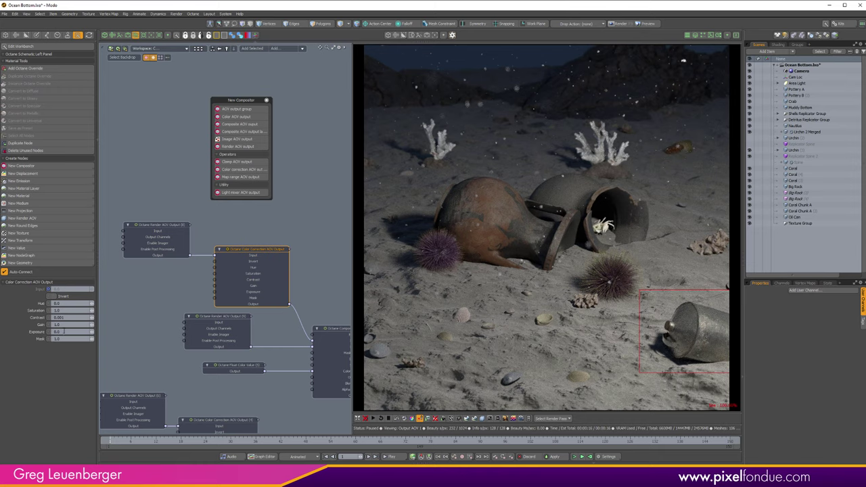
{"action": "left_click", "coordinate": [84, 317]}
{"action": "type", "text": "1"}
{"action": "key", "text": "Return"}
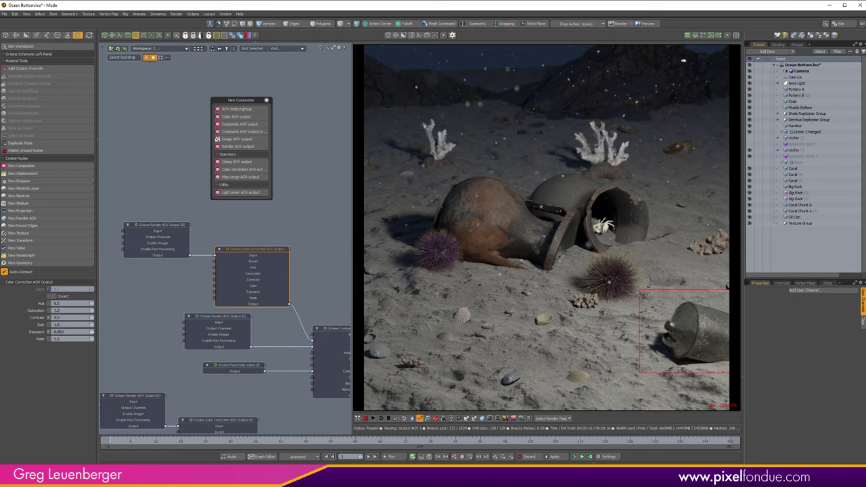
{"action": "left_click_drag", "start_coordinate": [92, 332], "coordinate": [122, 332]}
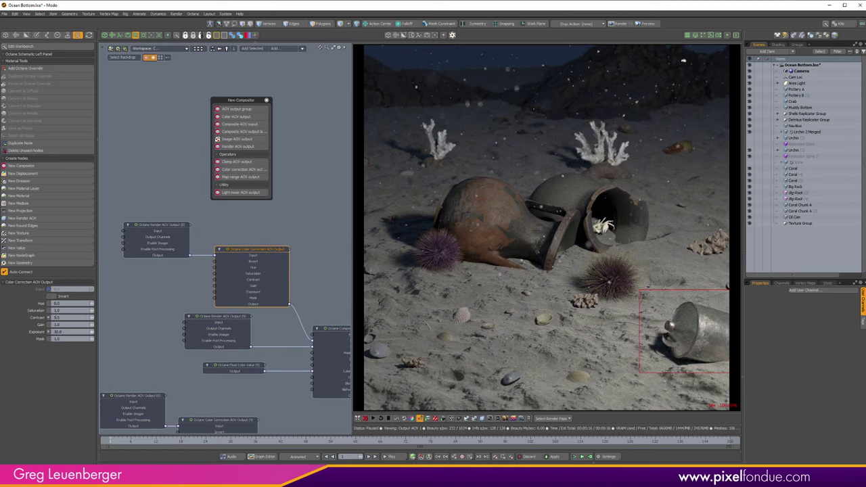
{"action": "left_click", "coordinate": [77, 331]}
{"action": "type", "text": "3"}
{"action": "key", "text": "Return"}
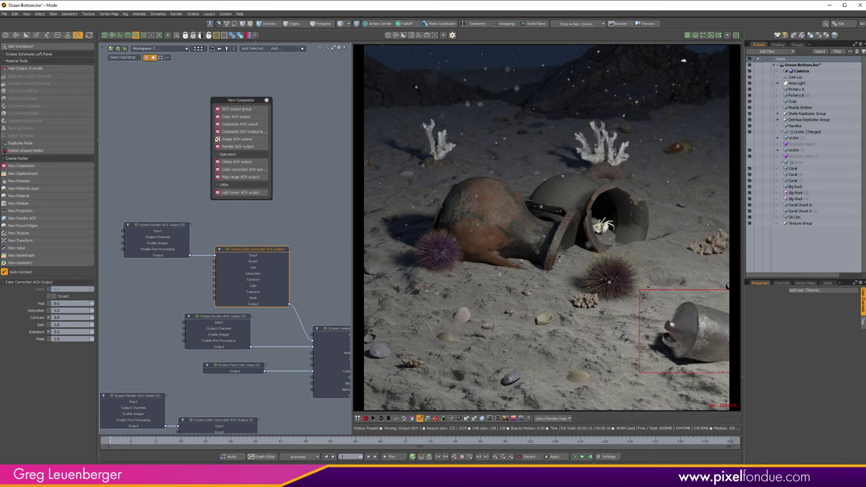
{"action": "left_click", "coordinate": [71, 330]}
{"action": "key", "text": "Return"}
Add a composite AOV output layer to the composite output's Layer 6 input, and arrange its nodes above the other layer branches
{"action": "left_click_drag", "start_coordinate": [310, 305], "coordinate": [317, 270], "text": "ctrl+alt"}
{"action": "scroll", "coordinate": [316, 269], "scroll_direction": "up", "scroll_amount": 5}
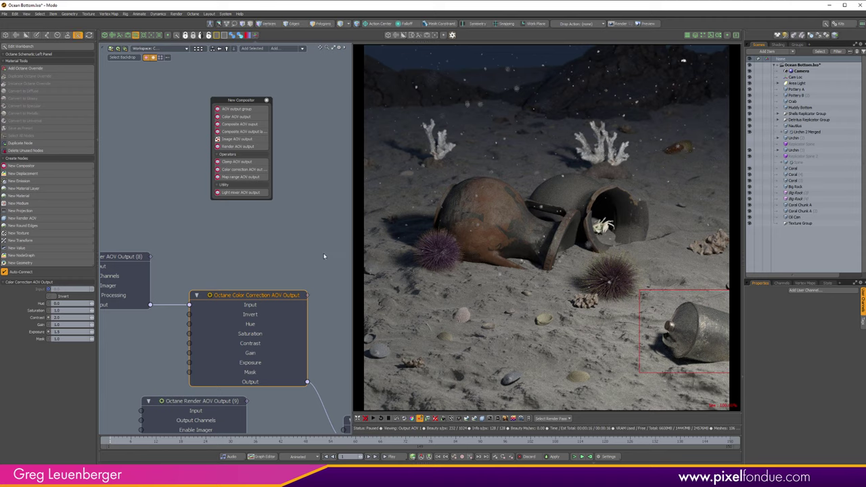
{"action": "scroll", "coordinate": [255, 305], "scroll_direction": "down", "scroll_amount": 6}
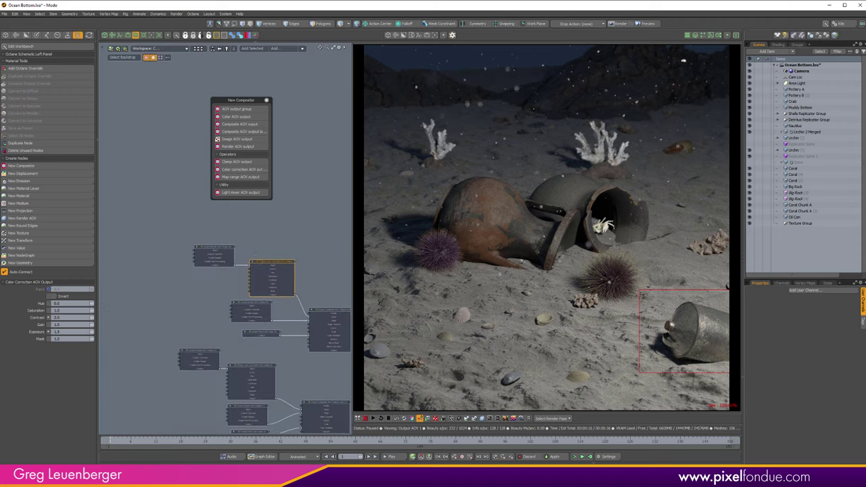
{"action": "scroll", "coordinate": [264, 311], "scroll_direction": "up", "scroll_amount": 5}
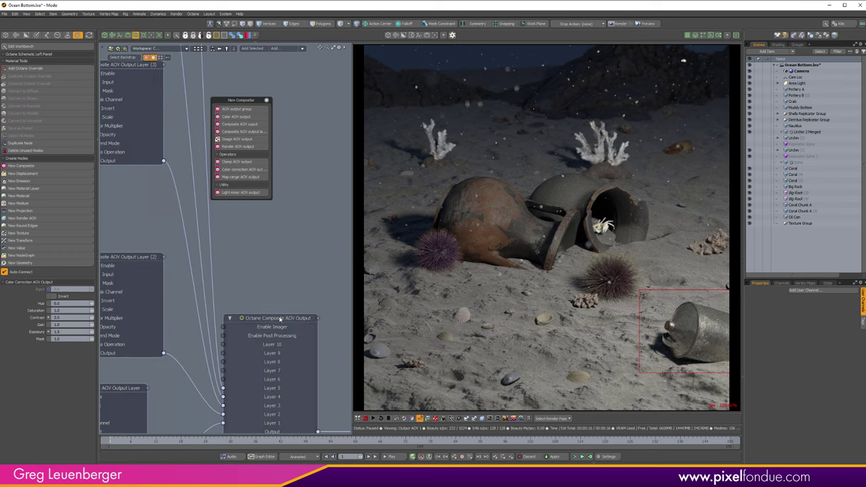
{"action": "left_click", "coordinate": [288, 354]}
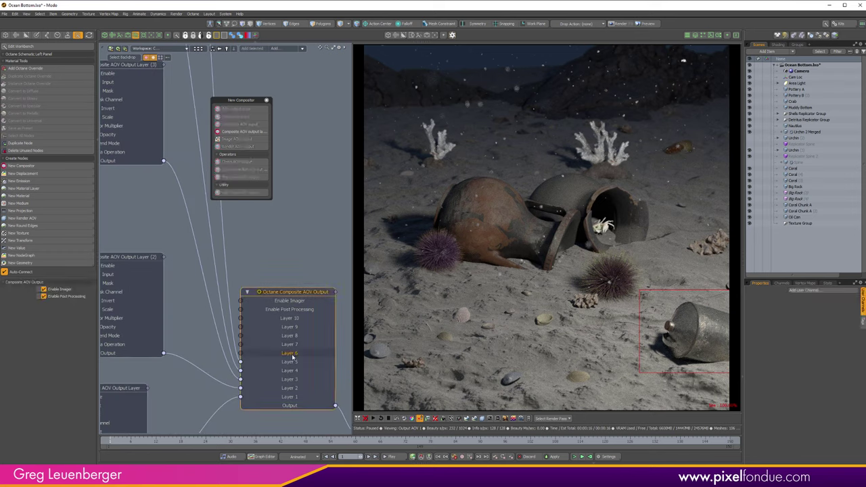
{"action": "left_click", "coordinate": [241, 133]}
{"action": "scroll", "coordinate": [260, 399], "scroll_direction": "down", "scroll_amount": 5}
{"action": "scroll", "coordinate": [291, 358], "scroll_direction": "down", "scroll_amount": 4}
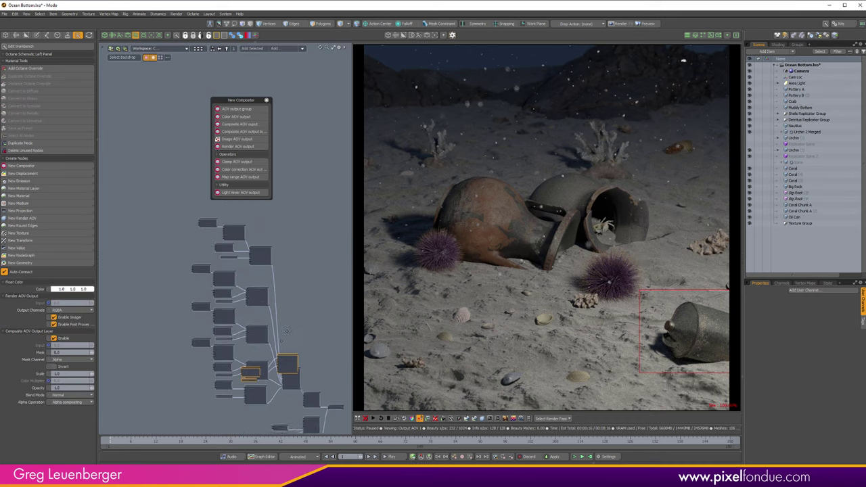
{"action": "left_click_drag", "start_coordinate": [289, 353], "coordinate": [256, 216], "text": "alt"}
{"action": "left_click_drag", "start_coordinate": [192, 219], "coordinate": [217, 230]}
{"action": "scroll", "coordinate": [223, 237], "scroll_direction": "up", "scroll_amount": 3}
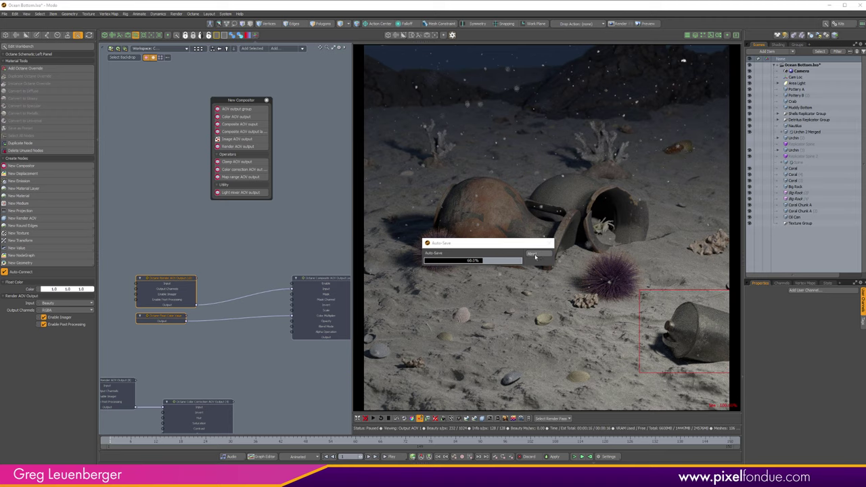
Abort the auto-save, and set the new layer's render AOV output input to Info Z-depth
{"action": "left_click", "coordinate": [537, 255]}
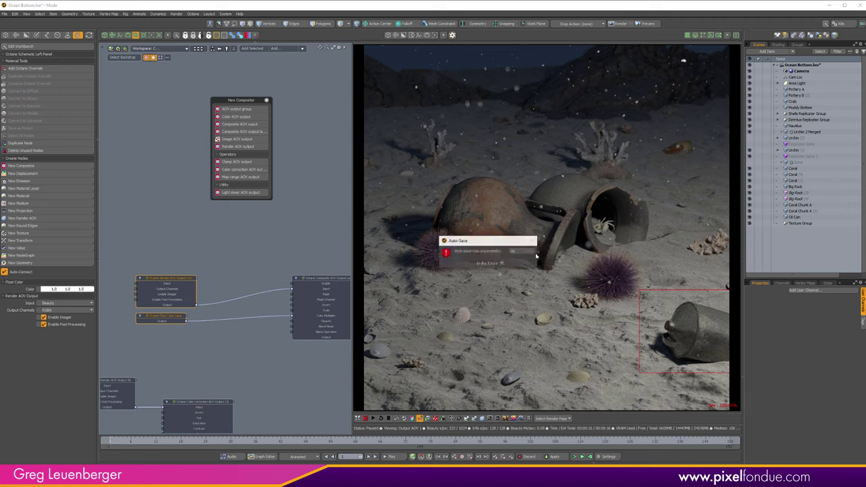
{"action": "left_click", "coordinate": [533, 255]}
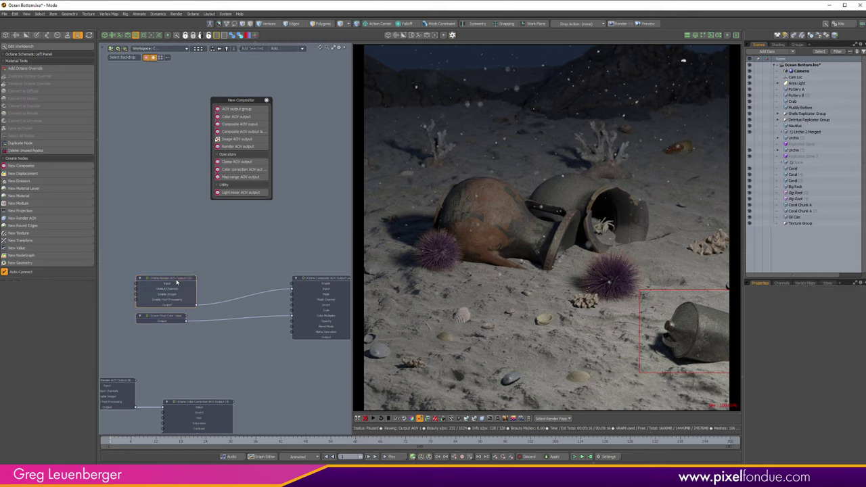
{"action": "left_click", "coordinate": [80, 290]}
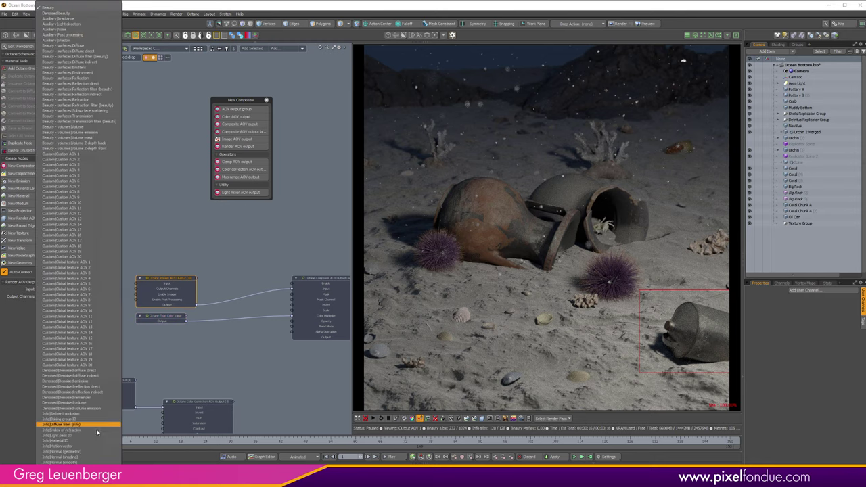
{"action": "mouse_move", "coordinate": [98, 482]}
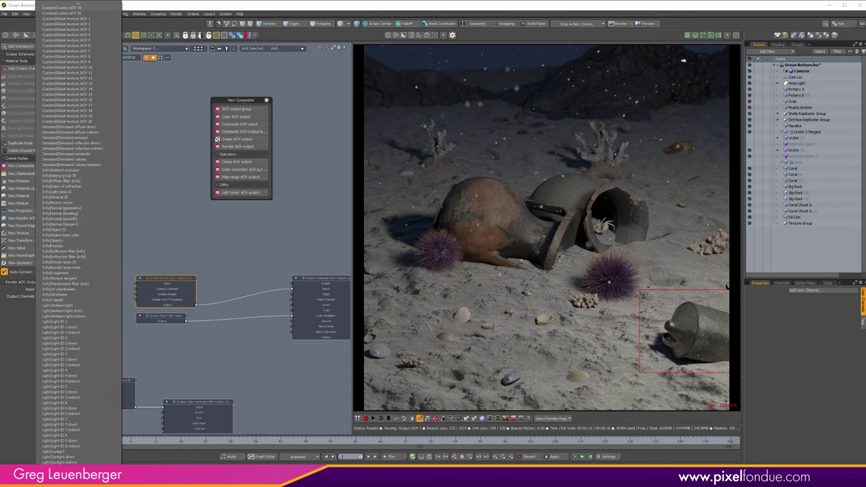
{"action": "left_click", "coordinate": [100, 300]}
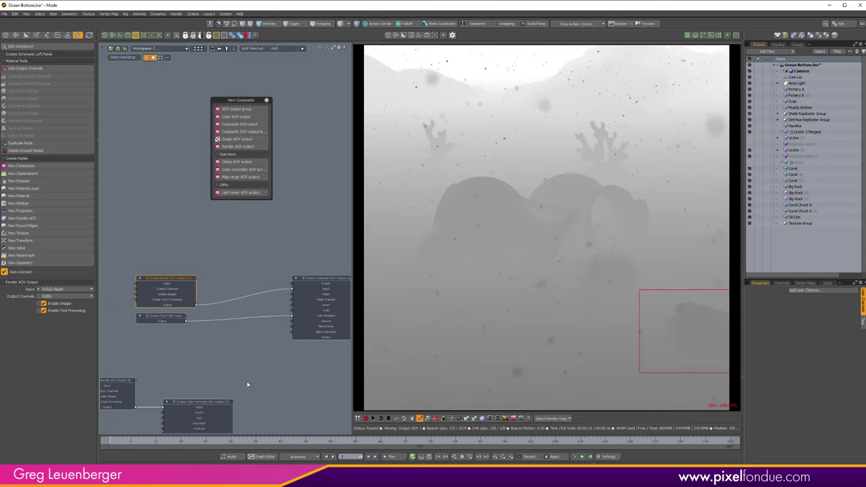
Clear the render region from the render view
{"action": "left_click", "coordinate": [441, 376]}
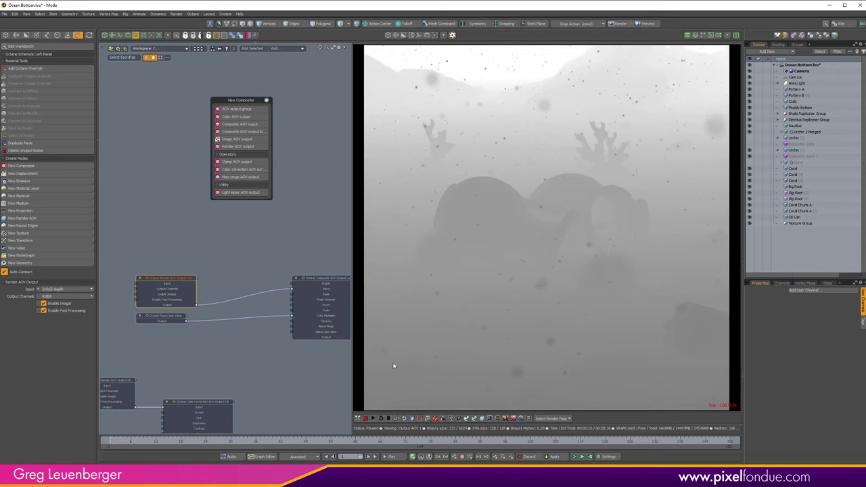
{"action": "left_click", "coordinate": [419, 418]}
{"action": "left_click_drag", "start_coordinate": [457, 294], "coordinate": [616, 376]}
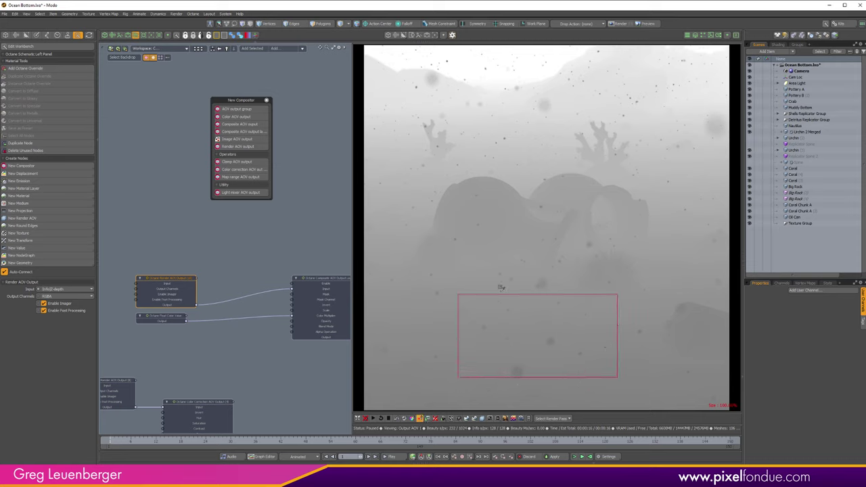
{"action": "left_click", "coordinate": [420, 419]}
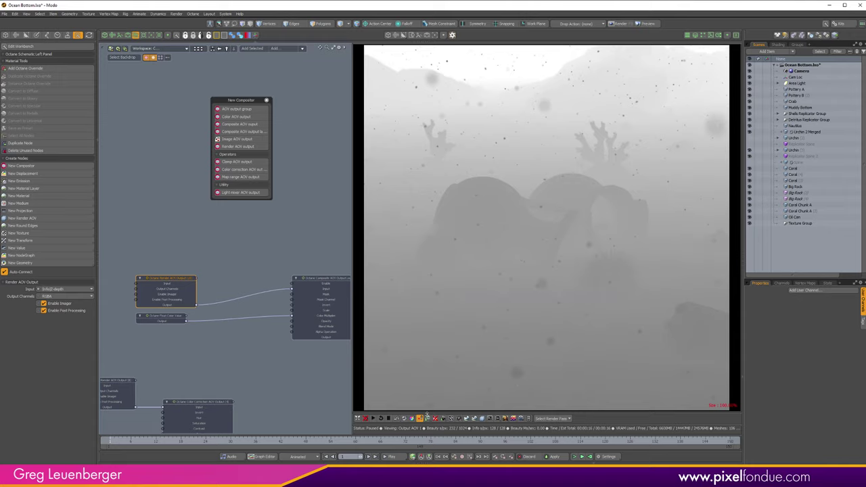
Compare the Z-depth render pass with Output AOV 1, and check the Octane camera's imager settings
{"action": "scroll", "coordinate": [253, 344], "scroll_direction": "down", "scroll_amount": 2}
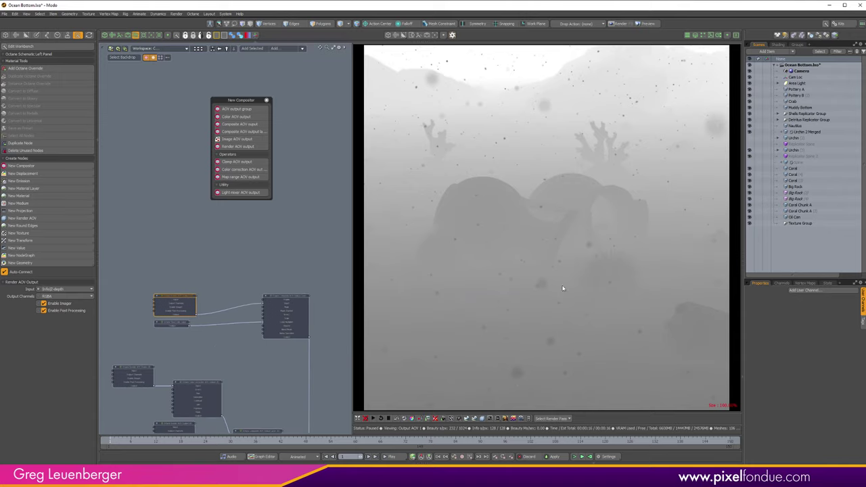
{"action": "left_click", "coordinate": [549, 418]}
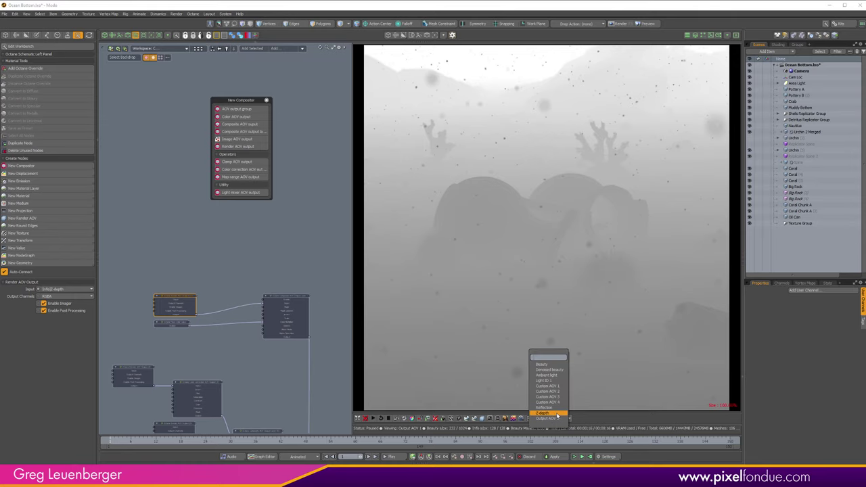
{"action": "left_click", "coordinate": [556, 414]}
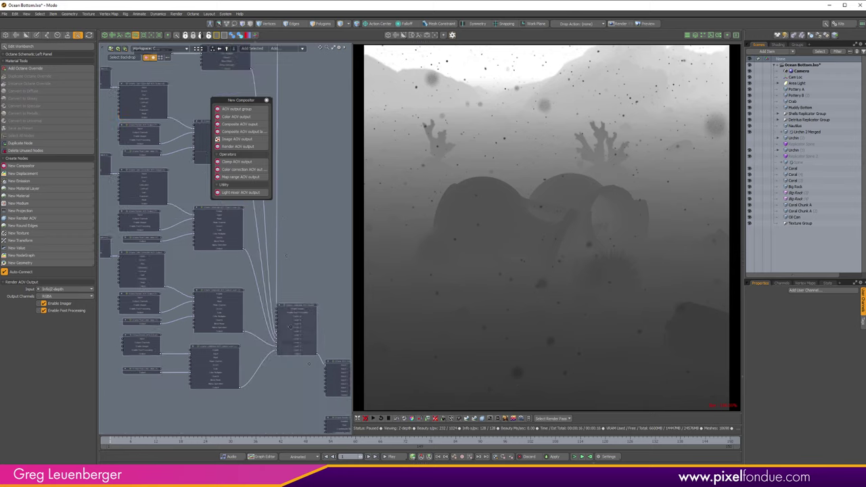
{"action": "left_click_drag", "start_coordinate": [249, 286], "coordinate": [251, 263], "text": "alt"}
{"action": "left_click_drag", "start_coordinate": [250, 262], "coordinate": [278, 263], "text": "ctrl+alt"}
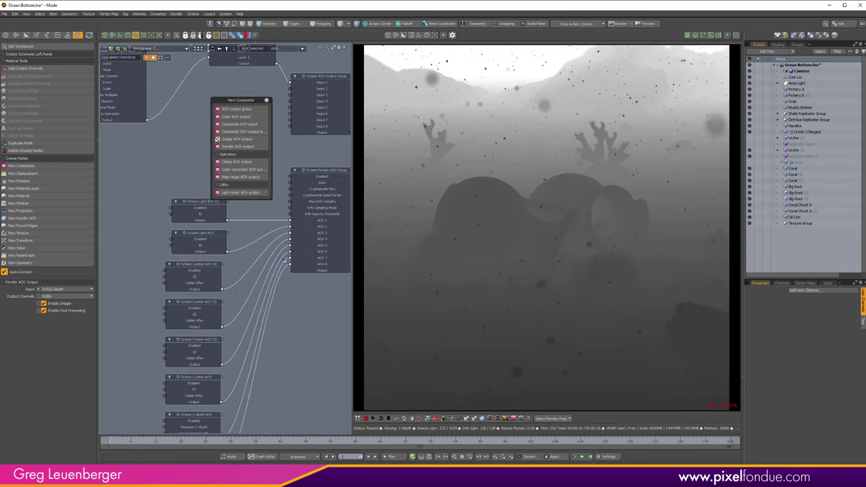
{"action": "left_click", "coordinate": [547, 419]}
{"action": "left_click", "coordinate": [553, 422]}
{"action": "left_click", "coordinate": [556, 418]}
{"action": "left_click", "coordinate": [551, 412]}
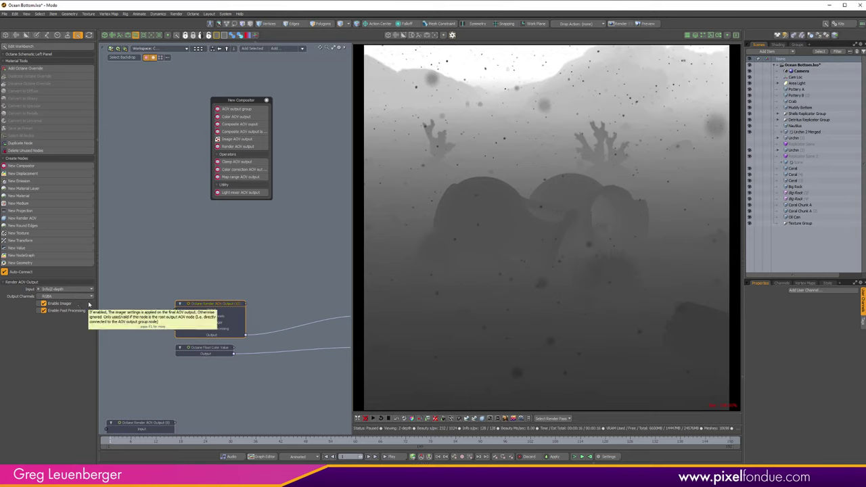
{"action": "left_click", "coordinate": [466, 419]}
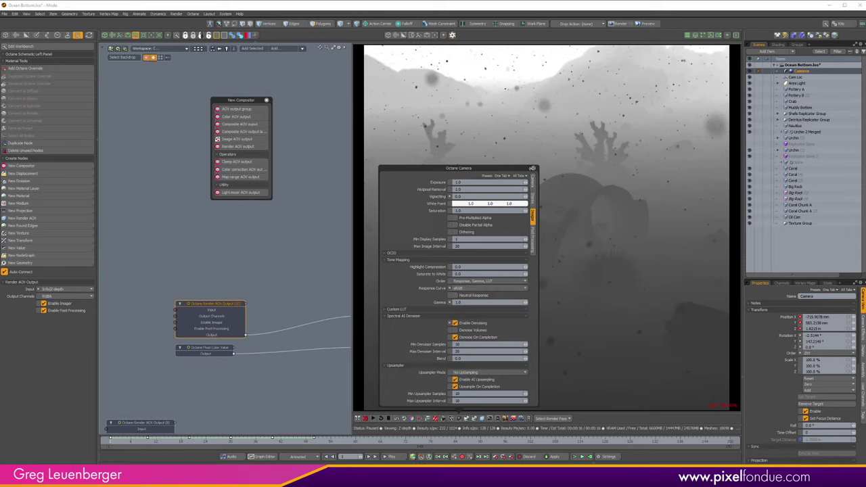
{"action": "left_click", "coordinate": [534, 168]}
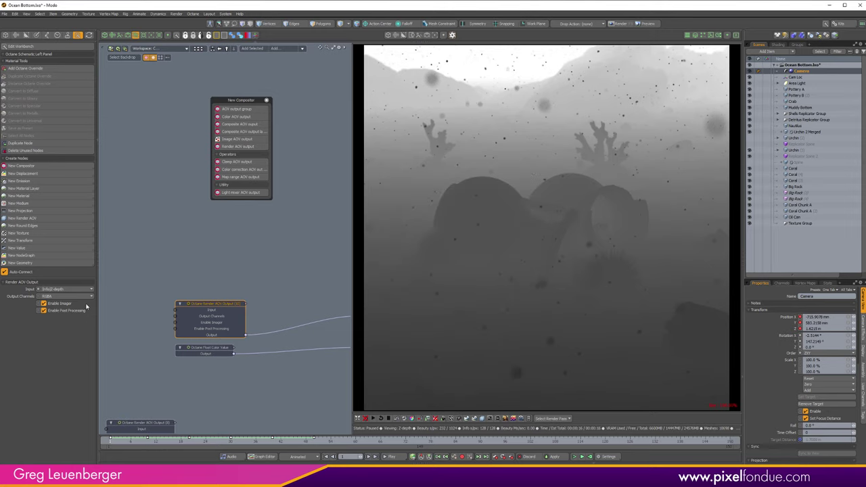
Disable the imager on the Z-depth render AOV output, and show Output AOV 1 in the render view
{"action": "left_click", "coordinate": [44, 303]}
{"action": "left_click", "coordinate": [551, 418]}
{"action": "left_click", "coordinate": [551, 429]}
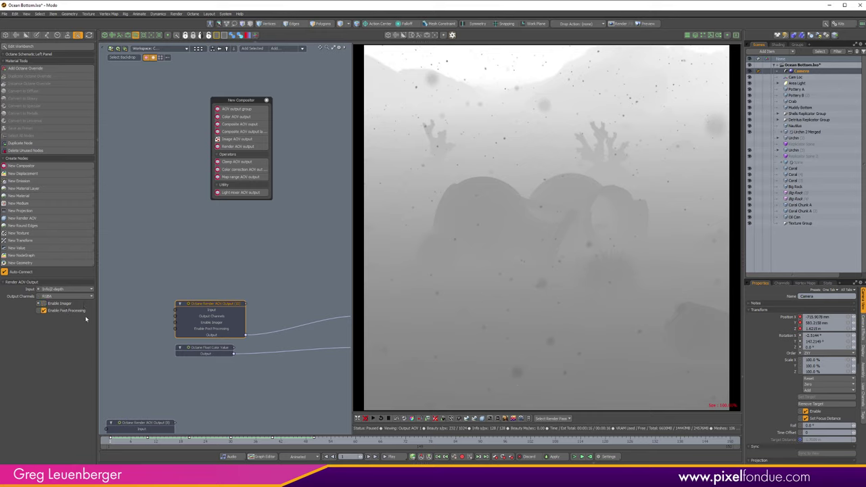
Disable the imager on the composite AOV output node that combines all the layers
{"action": "scroll", "coordinate": [268, 378], "scroll_direction": "down", "scroll_amount": 5}
{"action": "left_click_drag", "start_coordinate": [273, 383], "coordinate": [187, 137], "text": "alt"}
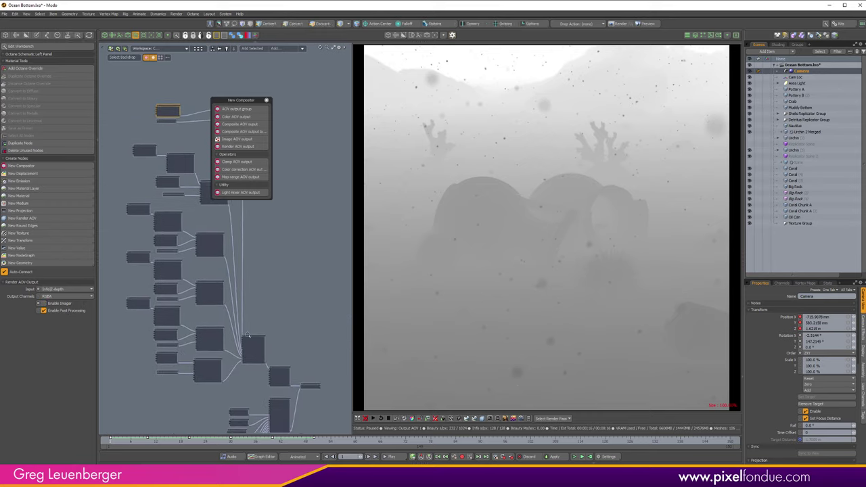
{"action": "scroll", "coordinate": [256, 338], "scroll_direction": "up", "scroll_amount": 5}
{"action": "left_click", "coordinate": [275, 324]}
{"action": "left_click", "coordinate": [65, 291]}
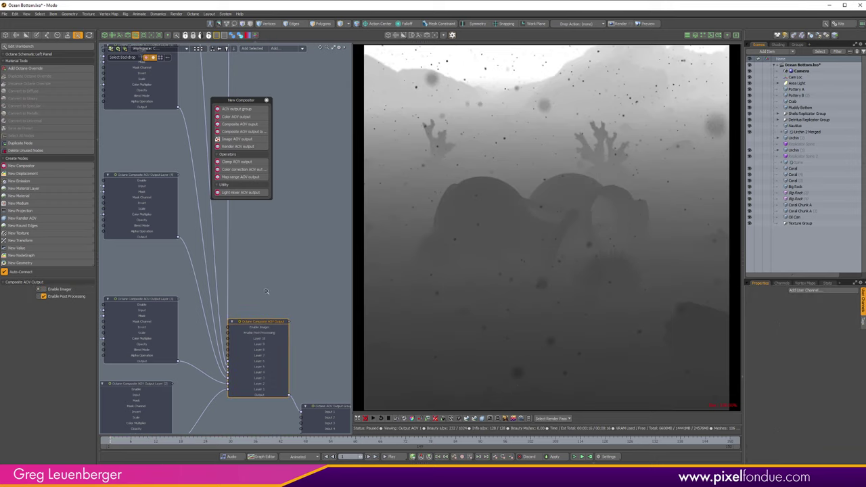
{"action": "scroll", "coordinate": [267, 292], "scroll_direction": "down", "scroll_amount": 3}
{"action": "left_click_drag", "start_coordinate": [267, 292], "coordinate": [273, 316], "text": "alt"}
{"action": "scroll", "coordinate": [259, 335], "scroll_direction": "up", "scroll_amount": 5}
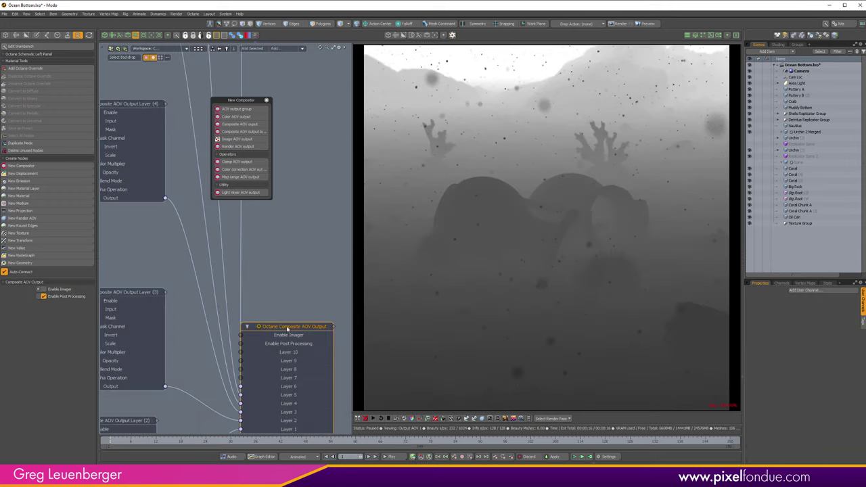
Re-enable the imager on the composite AOV output node that combines all the layers
{"action": "scroll", "coordinate": [292, 338], "scroll_direction": "down", "scroll_amount": 5}
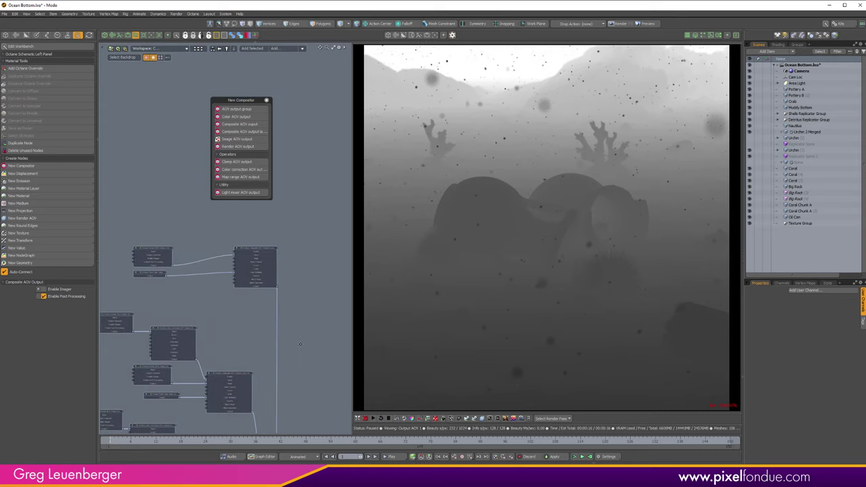
{"action": "left_click_drag", "start_coordinate": [300, 345], "coordinate": [282, 248], "text": "alt"}
{"action": "left_click", "coordinate": [59, 289]}
Disconnect the Z-depth render AOV output from the input of its composite AOV output layer
{"action": "left_click_drag", "start_coordinate": [146, 190], "coordinate": [220, 370], "text": "alt"}
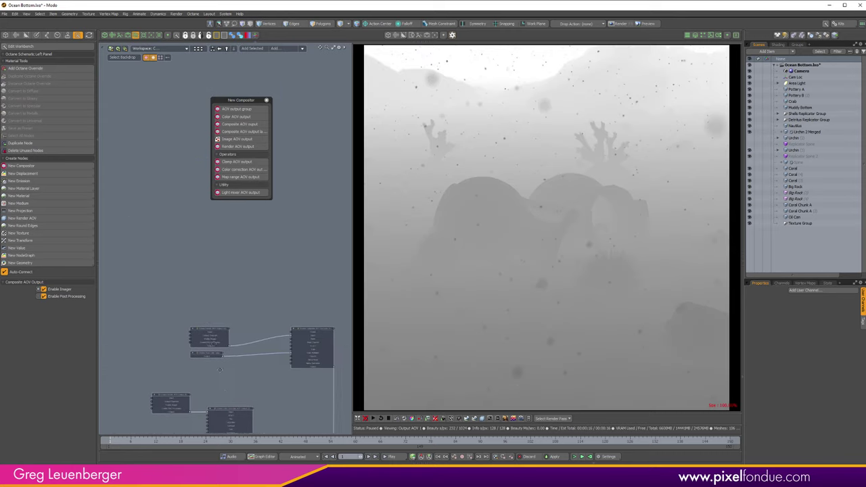
{"action": "scroll", "coordinate": [214, 327], "scroll_direction": "up", "scroll_amount": 5}
{"action": "left_click", "coordinate": [227, 340]}
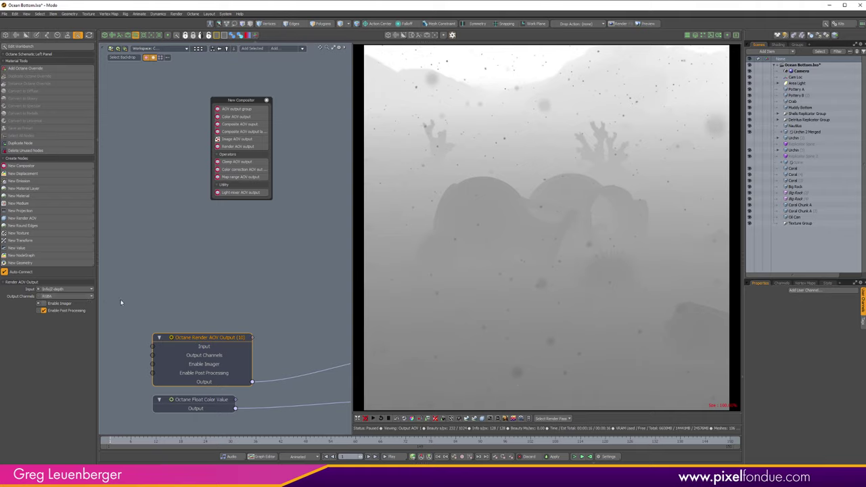
{"action": "left_click_drag", "start_coordinate": [292, 312], "coordinate": [241, 270], "text": "alt"}
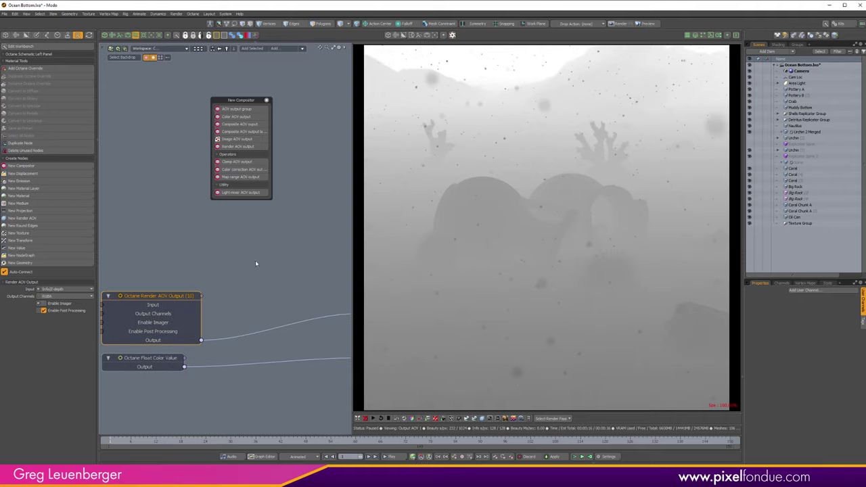
{"action": "scroll", "coordinate": [247, 293], "scroll_direction": "down", "scroll_amount": 3}
{"action": "mouse_move", "coordinate": [321, 289]}
{"action": "left_mouse_down", "text": "alt"}
{"action": "mouse_move", "coordinate": [263, 294]}
{"action": "mouse_move", "coordinate": [298, 284]}
{"action": "mouse_move", "coordinate": [288, 280]}
{"action": "mouse_move", "coordinate": [322, 280]}
{"action": "left_mouse_up", "text": "alt"}
{"action": "scroll", "coordinate": [263, 293], "scroll_direction": "up", "scroll_amount": 2}
{"action": "left_click_drag", "start_coordinate": [199, 289], "coordinate": [252, 288], "text": "alt"}
{"action": "left_click_drag", "start_coordinate": [341, 300], "coordinate": [126, 322], "text": "alt"}
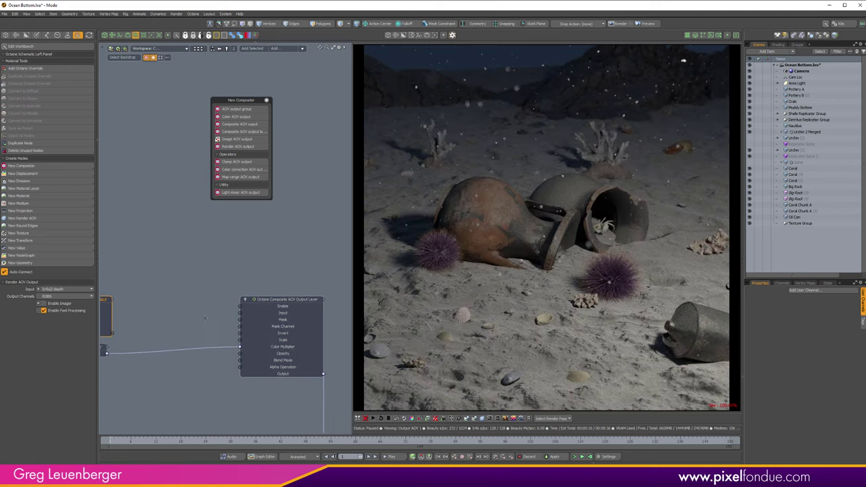
Add a Color AOV output with a float color value to the Z-depth layer's input, and arrange the new nodes
{"action": "left_click", "coordinate": [282, 316]}
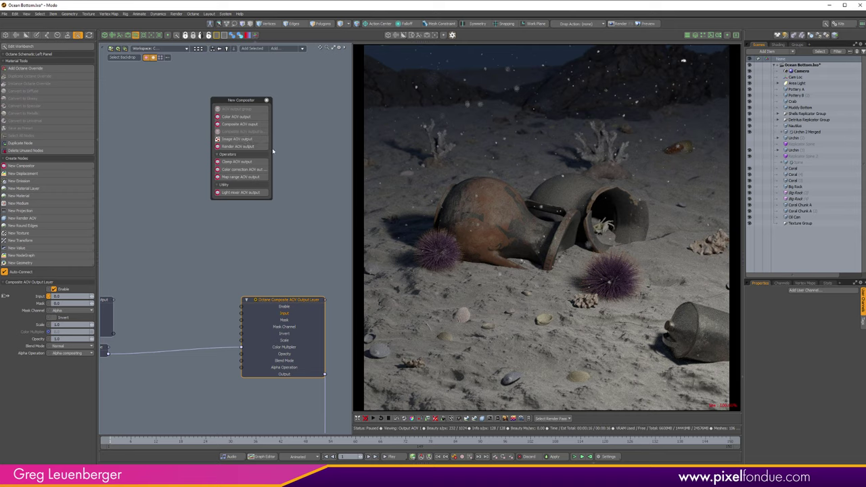
{"action": "left_click", "coordinate": [241, 119]}
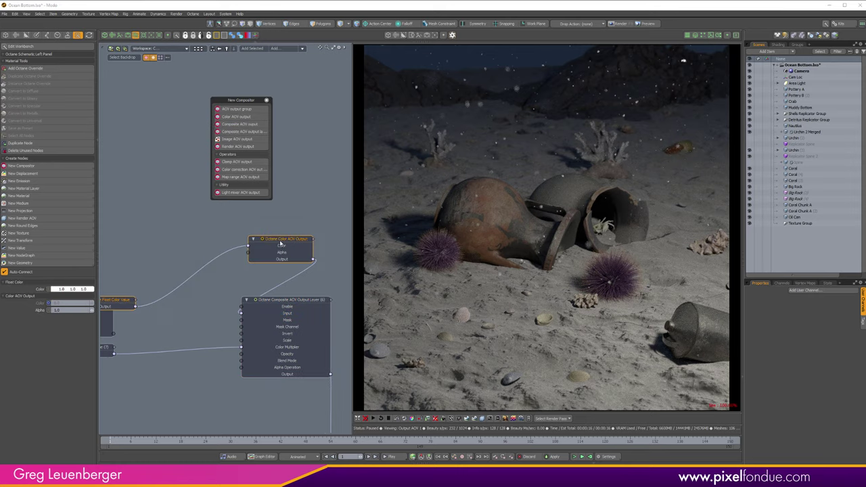
{"action": "left_click", "coordinate": [249, 318]}
{"action": "left_click_drag", "start_coordinate": [146, 288], "coordinate": [203, 291], "text": "alt"}
{"action": "left_click_drag", "start_coordinate": [144, 340], "coordinate": [205, 286]}
Set the float color feeding the Color AOV output to RGB 0.08, 0.1, 0.1
{"action": "left_click", "coordinate": [90, 292]}
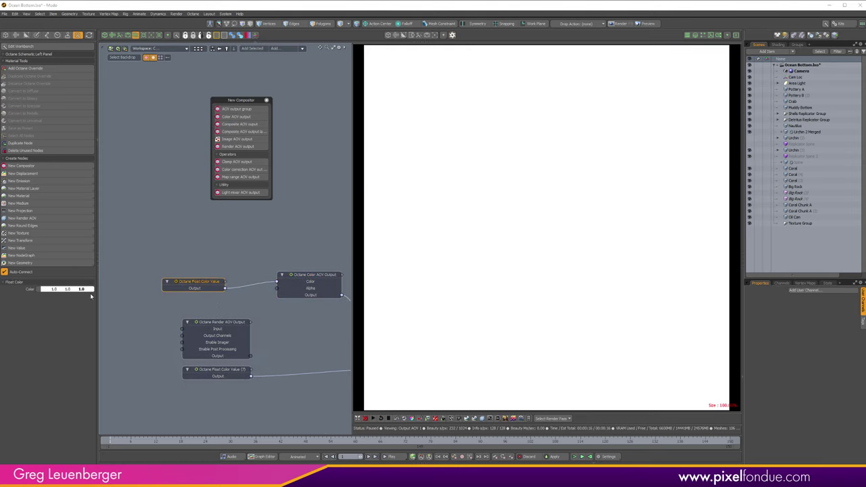
{"action": "left_click_drag", "start_coordinate": [126, 305], "coordinate": [110, 306]}
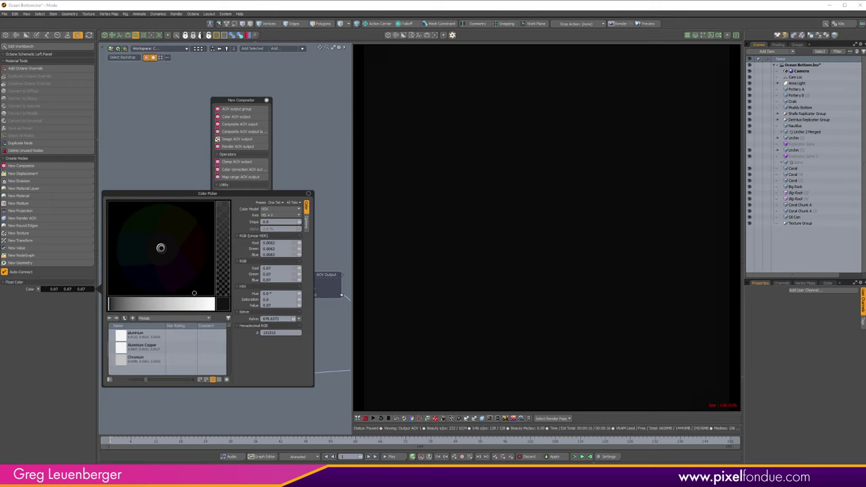
{"action": "left_click", "coordinate": [276, 273]}
{"action": "type", "text": "0.1"}
{"action": "key", "text": "Tab"}
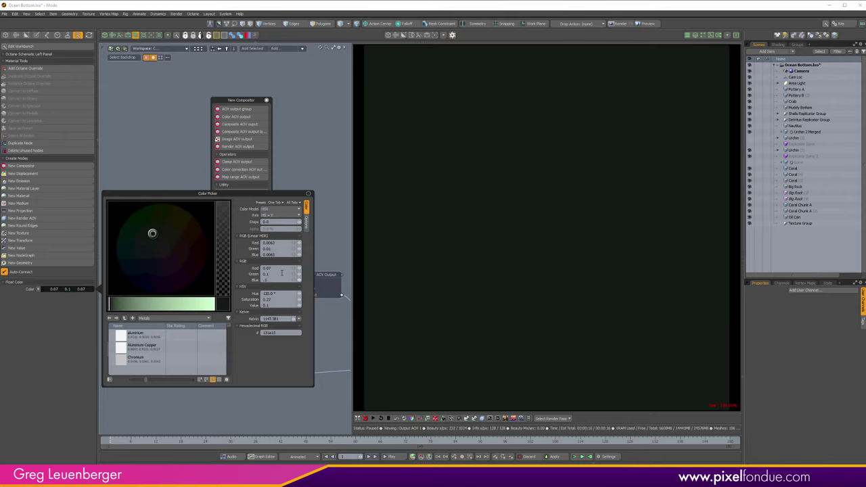
{"action": "type", "text": "0.1"}
{"action": "key", "text": "Return"}
{"action": "left_click", "coordinate": [283, 268]}
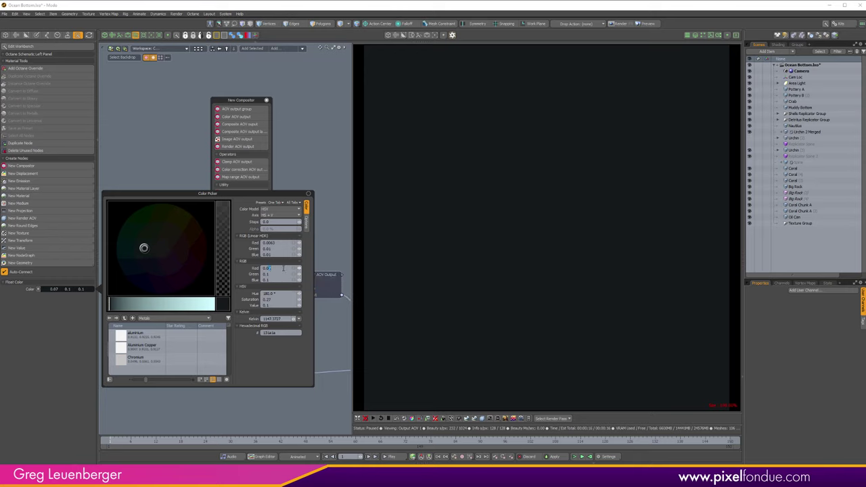
{"action": "type", "text": "0.08"}
{"action": "key", "text": "Return"}
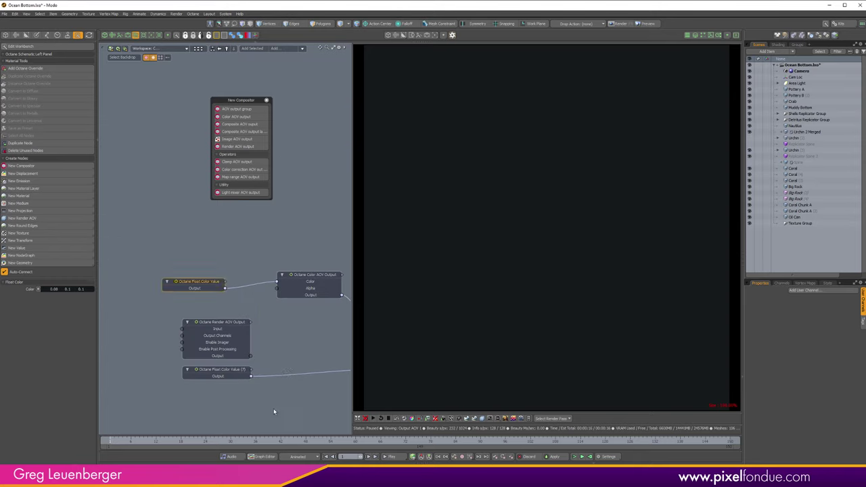
Connect the Z-depth render AOV output to the Mask input of the composite layer that holds the color
{"action": "left_click", "coordinate": [274, 411]}
{"action": "scroll", "coordinate": [304, 390], "scroll_direction": "down", "scroll_amount": 3}
{"action": "left_click_drag", "start_coordinate": [327, 362], "coordinate": [226, 301], "text": "alt"}
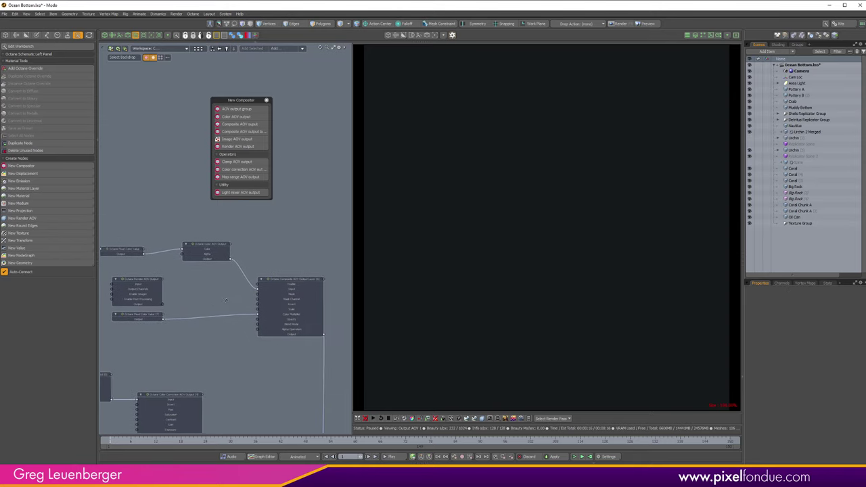
{"action": "middle_click_drag", "start_coordinate": [226, 301], "coordinate": [270, 307]}
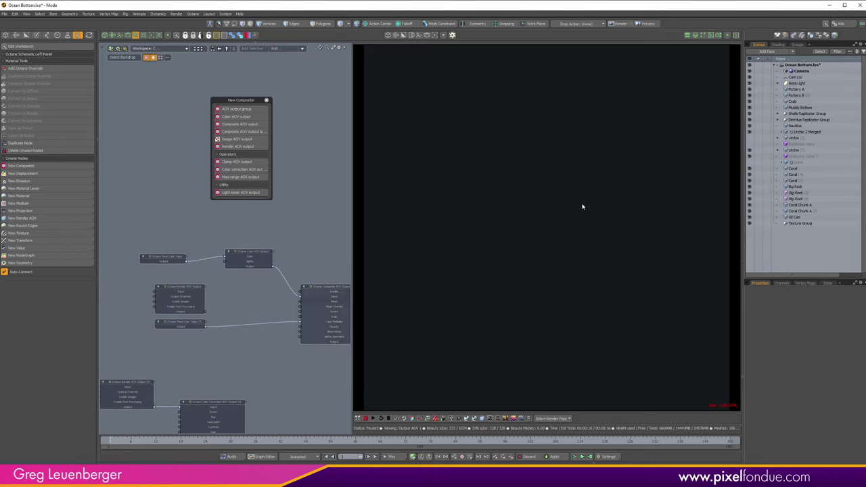
{"action": "left_click_drag", "start_coordinate": [264, 324], "coordinate": [249, 322], "text": "alt"}
{"action": "scroll", "coordinate": [183, 289], "scroll_direction": "up", "scroll_amount": 3}
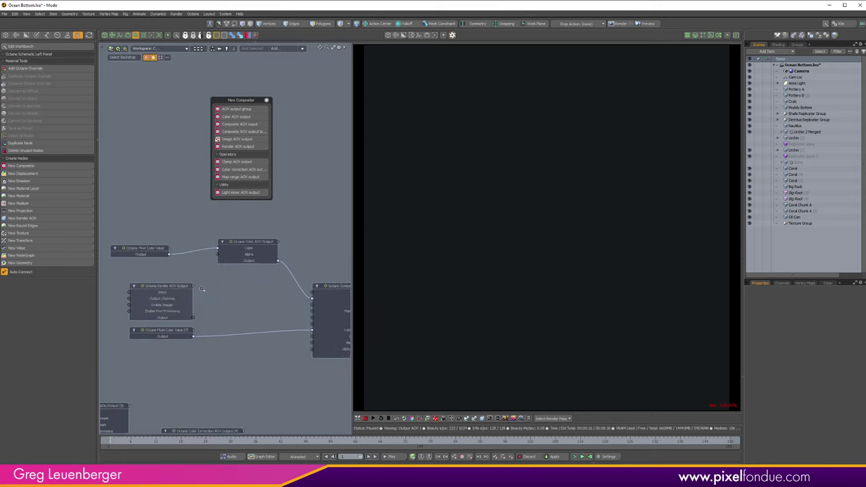
{"action": "left_click_drag", "start_coordinate": [181, 295], "coordinate": [297, 316]}
Set the mask channel of the color composite layer to Red
{"action": "left_click", "coordinate": [305, 315]}
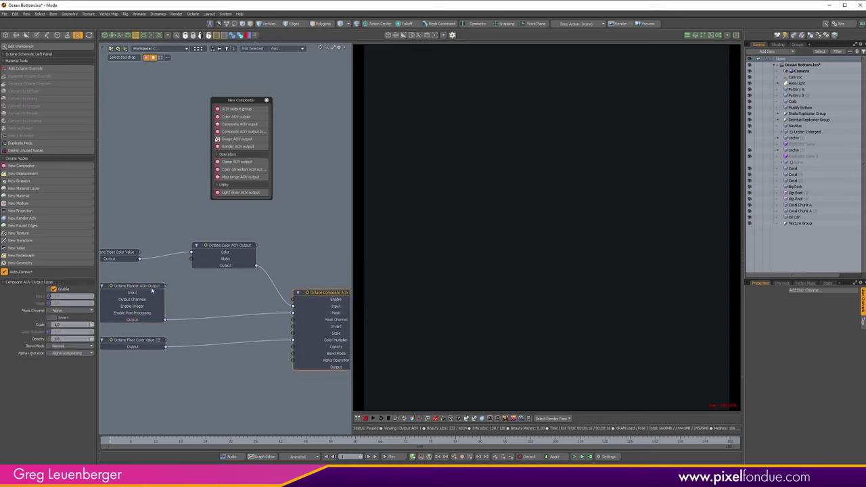
{"action": "left_click", "coordinate": [75, 311]}
{"action": "left_click", "coordinate": [74, 313]}
{"action": "left_click", "coordinate": [79, 310]}
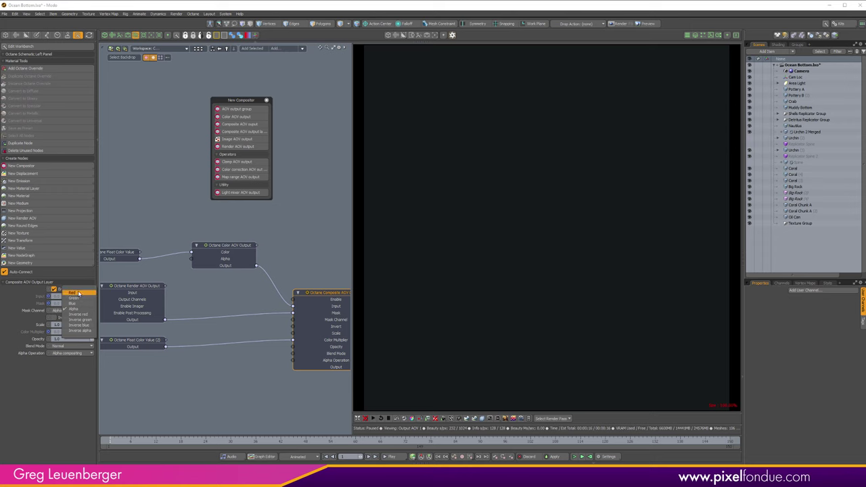
{"action": "left_click", "coordinate": [81, 291]}
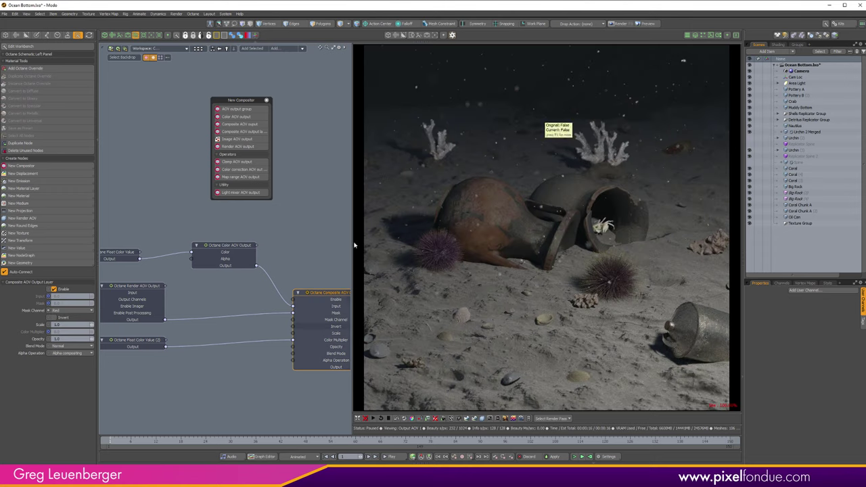
Darken the float color of the depth layer proportionally to 0.02, 0.03, 0.03
{"action": "scroll", "coordinate": [185, 292], "scroll_direction": "down", "scroll_amount": 2}
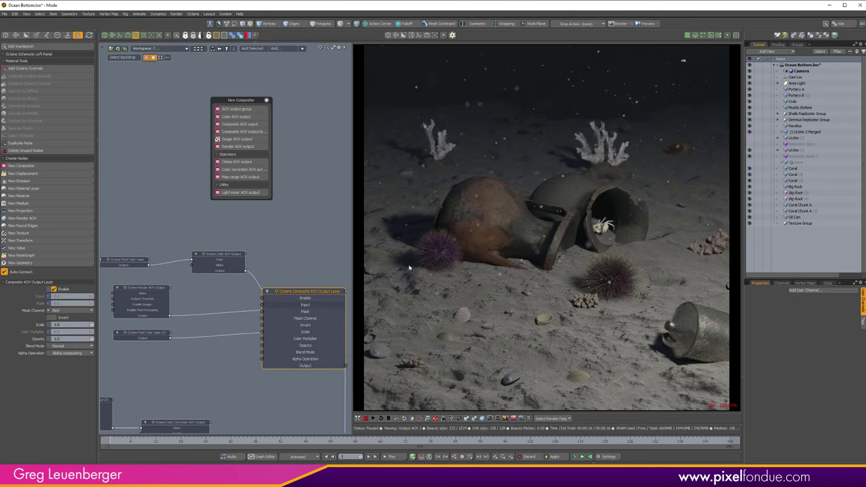
{"action": "left_click_drag", "start_coordinate": [203, 297], "coordinate": [243, 308], "text": "alt"}
{"action": "left_click", "coordinate": [172, 275]}
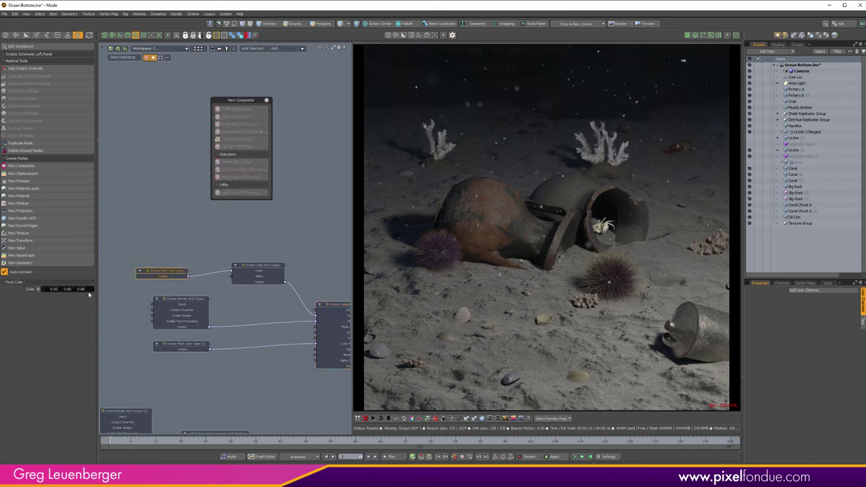
{"action": "left_click_drag", "start_coordinate": [89, 291], "coordinate": [82, 290], "text": "ctrl"}
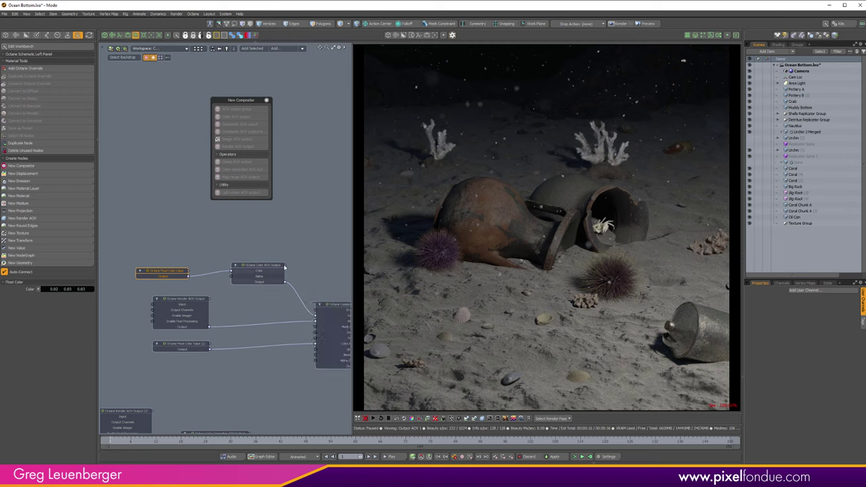
Insert a Map Range AOV output between the Z-depth render output and the layer mask, and space out the surrounding nodes
{"action": "left_click_drag", "start_coordinate": [184, 303], "coordinate": [161, 298]}
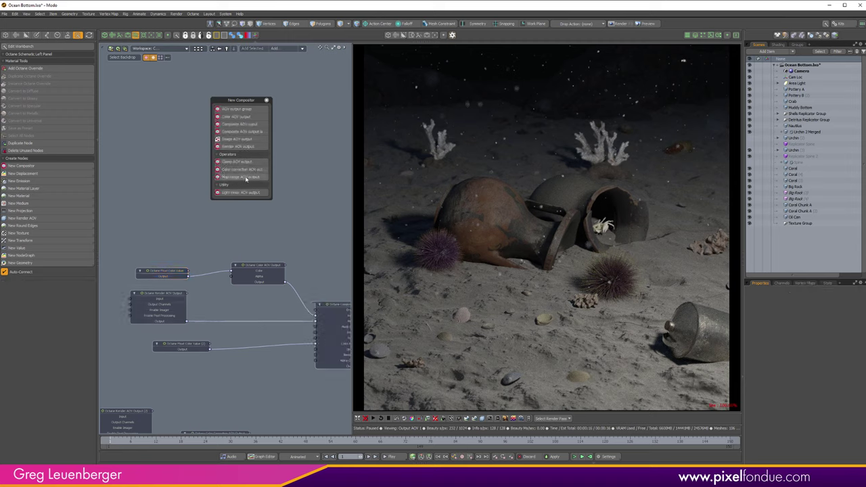
{"action": "left_click", "coordinate": [255, 322]}
{"action": "left_click", "coordinate": [238, 178]}
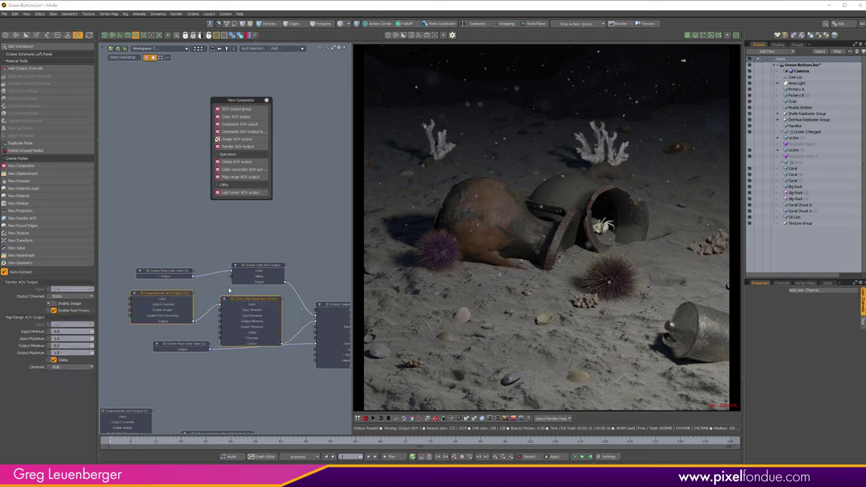
{"action": "left_click_drag", "start_coordinate": [144, 248], "coordinate": [273, 282]}
{"action": "left_click_drag", "start_coordinate": [272, 267], "coordinate": [270, 244]}
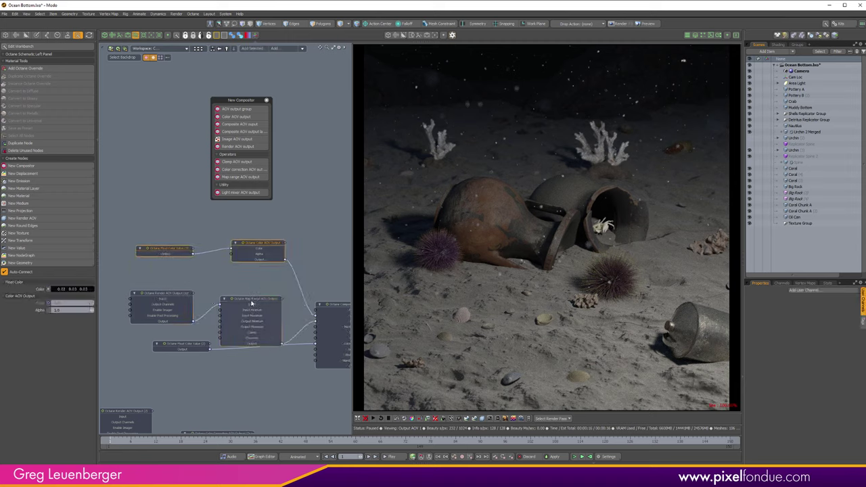
{"action": "left_click_drag", "start_coordinate": [251, 300], "coordinate": [245, 284]}
{"action": "left_click_drag", "start_coordinate": [173, 294], "coordinate": [168, 289]}
Try 0.5 as the Map Range node's input minimum and settle on 0.1
{"action": "left_click", "coordinate": [240, 288]}
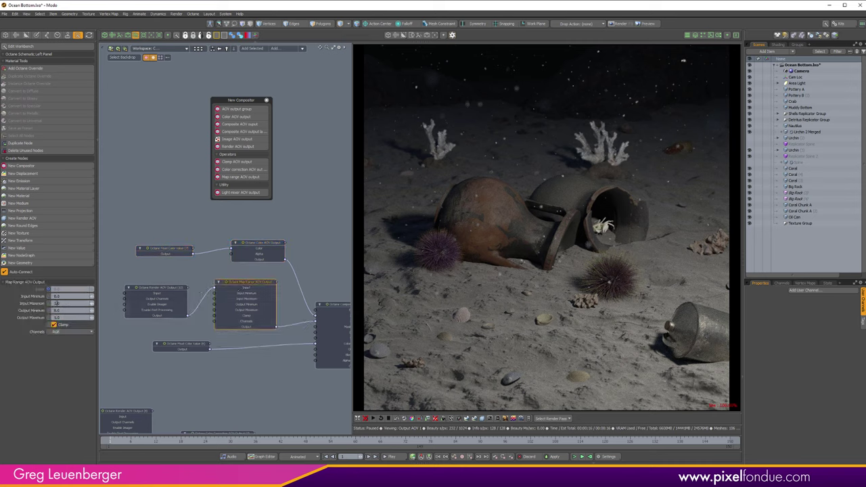
{"action": "left_click", "coordinate": [76, 296]}
{"action": "type", "text": "0.5"}
{"action": "key", "text": "Return"}
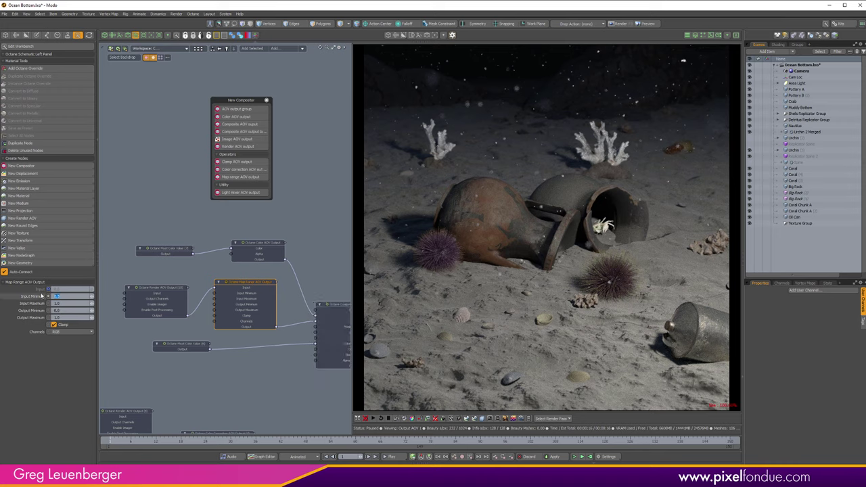
{"action": "type", "text": "0.1"}
{"action": "key", "text": "Return"}
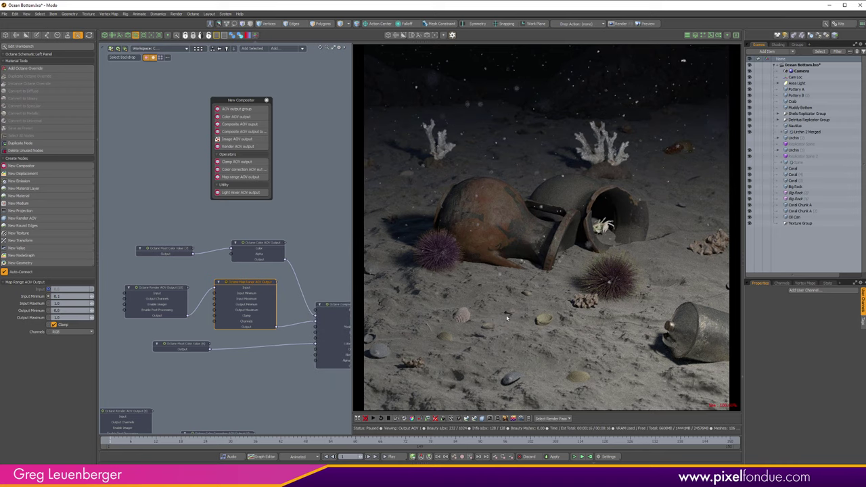
Try 0.7 and 0.6 as the Map Range node's input maximum
{"action": "left_click", "coordinate": [64, 303]}
{"action": "type", "text": "0.7"}
{"action": "key", "text": "Return"}
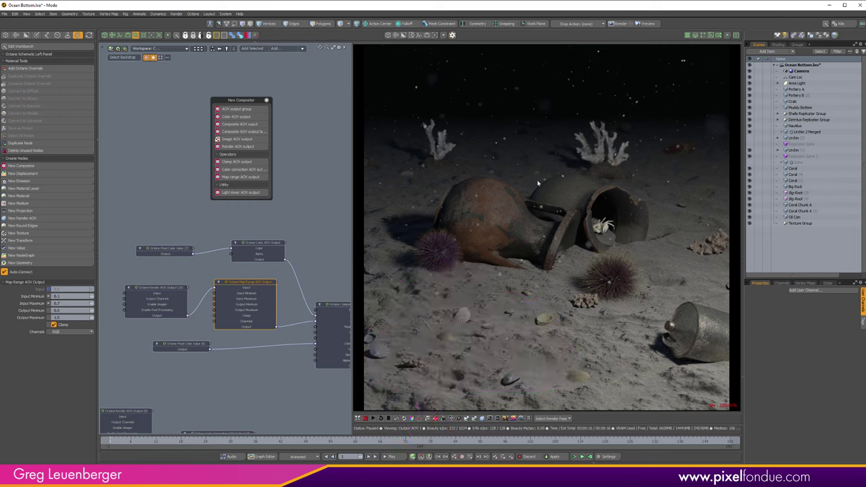
{"action": "left_click", "coordinate": [182, 253]}
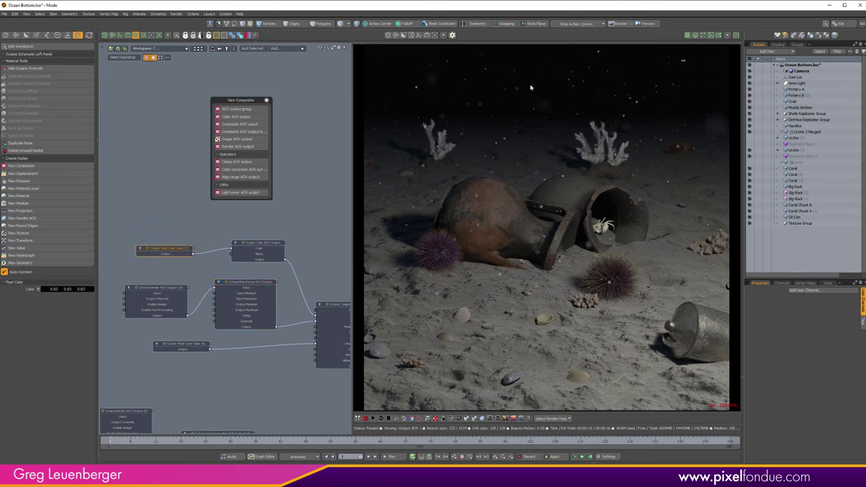
{"action": "left_click", "coordinate": [253, 286]}
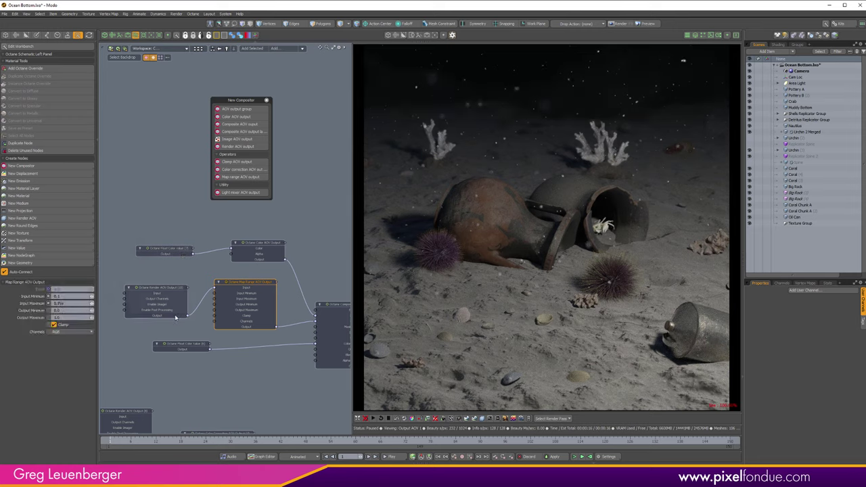
{"action": "left_click", "coordinate": [80, 304]}
{"action": "type", "text": "0.6"}
{"action": "key", "text": "Return"}
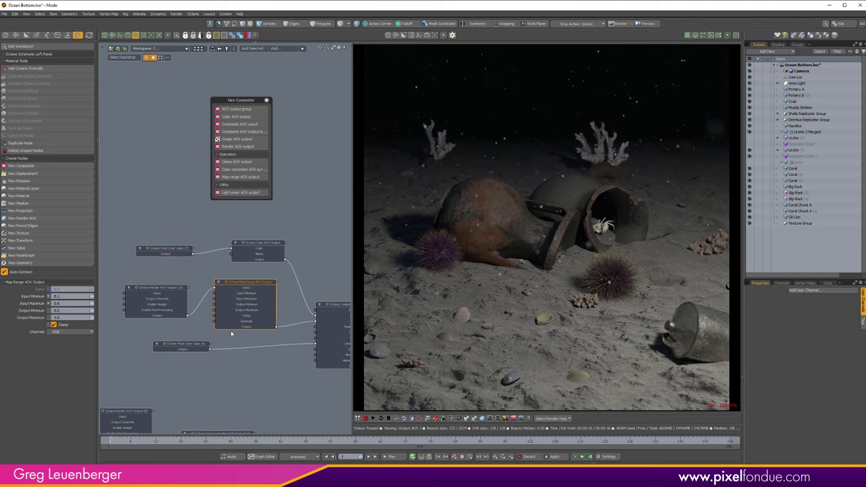
Raise the Map Range node's input maximum to 0.75 and settle on 0.8
{"action": "left_click", "coordinate": [77, 303]}
{"action": "type", "text": "0.75"}
{"action": "key", "text": "Return"}
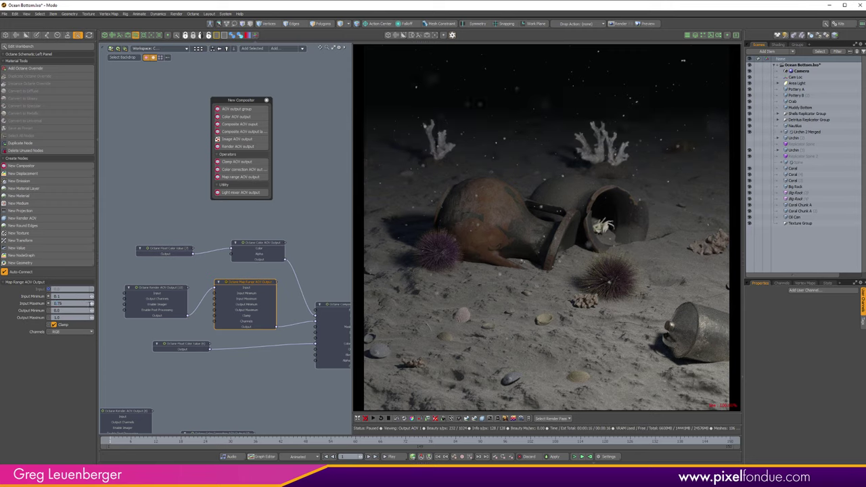
{"action": "left_click_drag", "start_coordinate": [92, 303], "coordinate": [88, 303]}
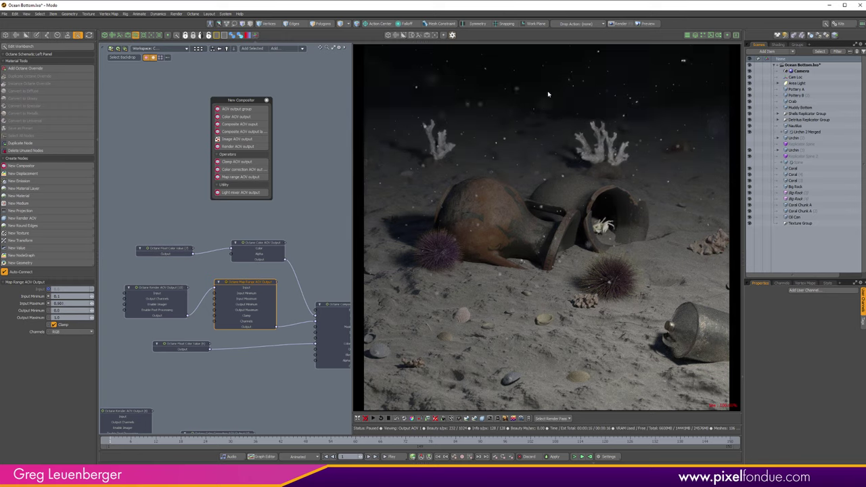
{"action": "double_click", "coordinate": [75, 301]}
{"action": "type", "text": "0.8"}
{"action": "key", "text": "Return"}
Set the exposure to 2.5 on the color correction node of the second layer below the Z-depth layer
{"action": "left_click_drag", "start_coordinate": [282, 395], "coordinate": [311, 202], "text": "alt"}
{"action": "left_click_drag", "start_coordinate": [296, 372], "coordinate": [308, 279], "text": "alt"}
{"action": "middle_click_drag", "start_coordinate": [308, 278], "coordinate": [312, 234]}
{"action": "left_click", "coordinate": [245, 262]}
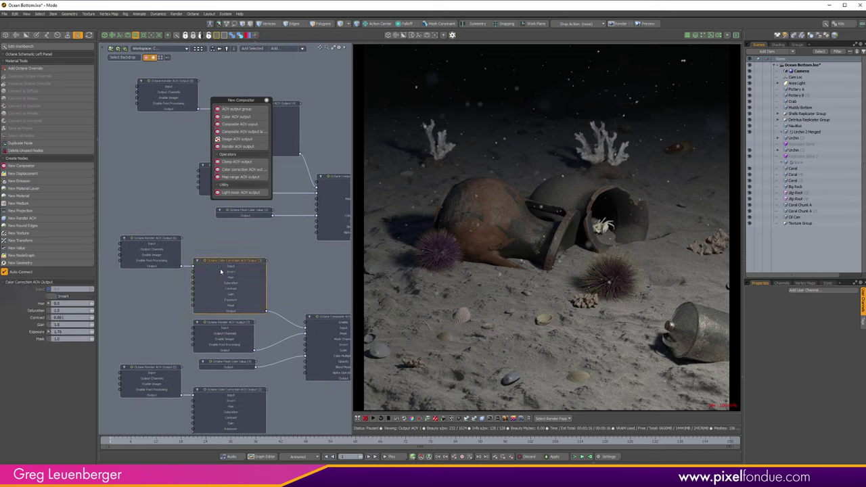
{"action": "left_click", "coordinate": [80, 332]}
{"action": "type", "text": "2"}
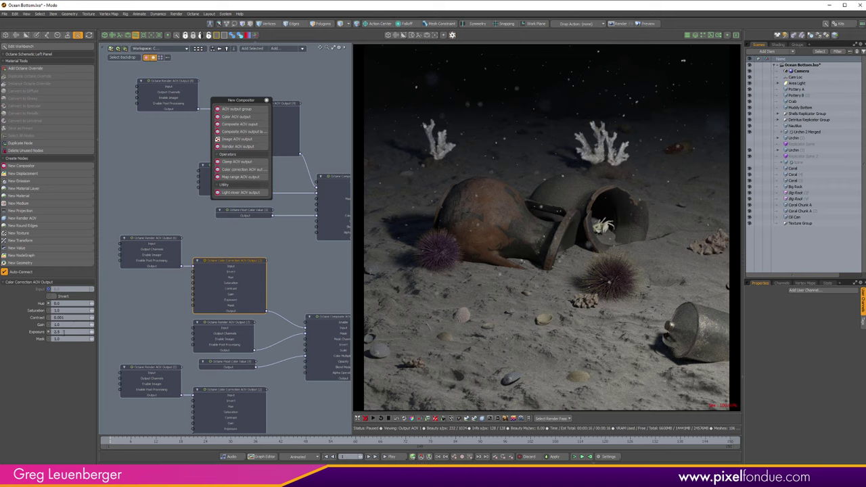
Lower the exposure to 2.1 on the color correction node of the second layer below the Z-depth layer
{"action": "double_click", "coordinate": [66, 333]}
{"action": "type", "text": "2."}
{"action": "key", "text": "Return"}
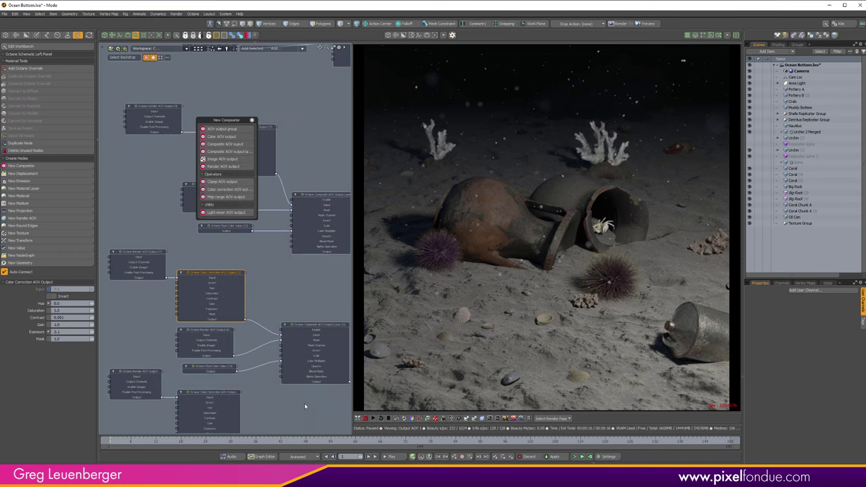
{"action": "left_click", "coordinate": [303, 406]}
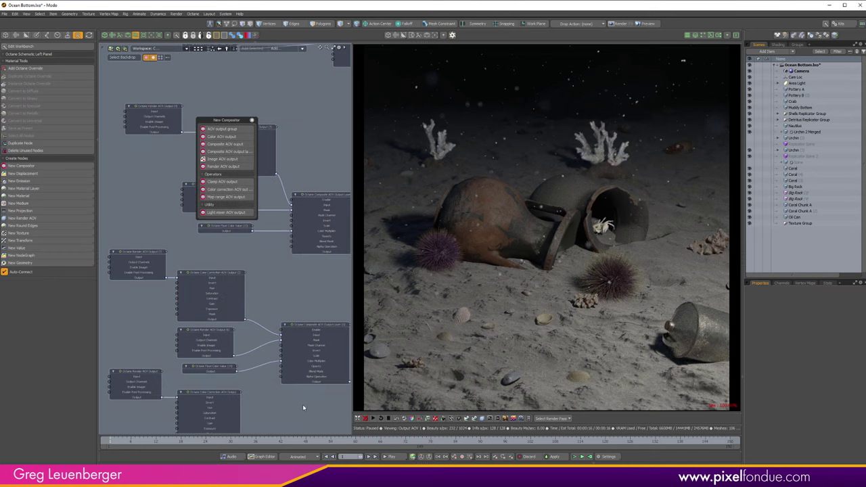
{"action": "left_click", "coordinate": [223, 273]}
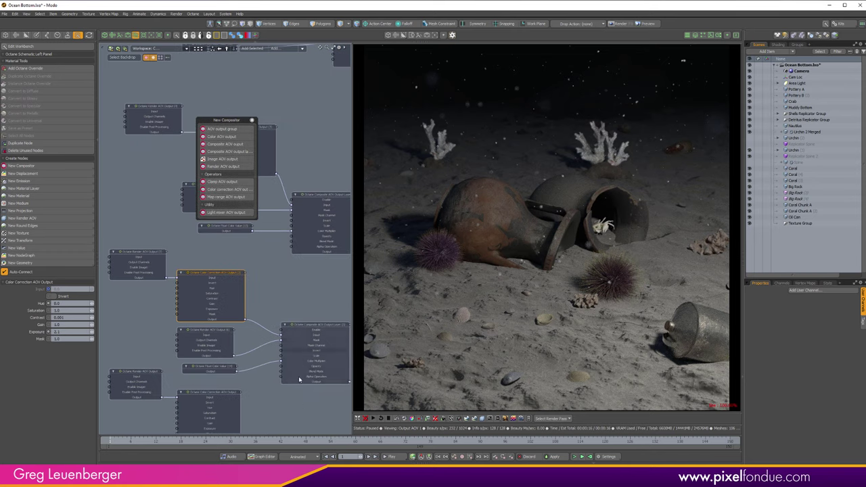
Switch the bottom composite layer off and on to examine what it contributes to the image
{"action": "left_click", "coordinate": [289, 420]}
{"action": "left_click_drag", "start_coordinate": [289, 420], "coordinate": [302, 114], "text": "alt"}
{"action": "scroll", "coordinate": [276, 332], "scroll_direction": "up", "scroll_amount": 3}
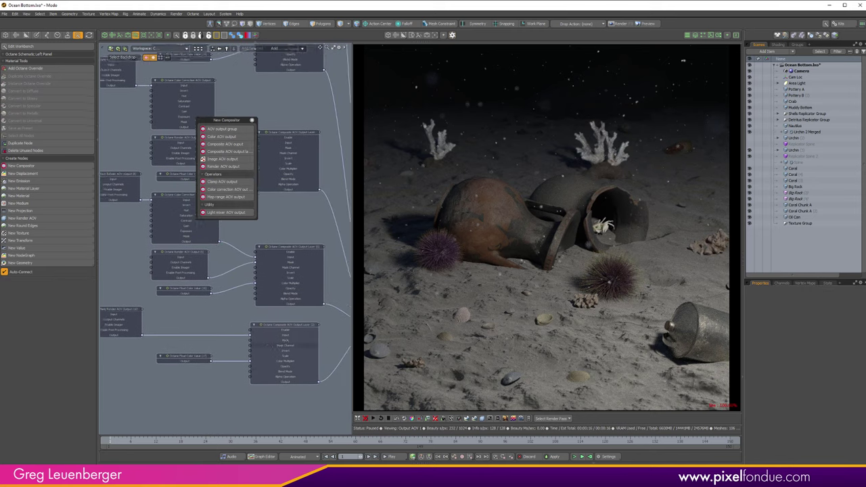
{"action": "left_click", "coordinate": [276, 332]}
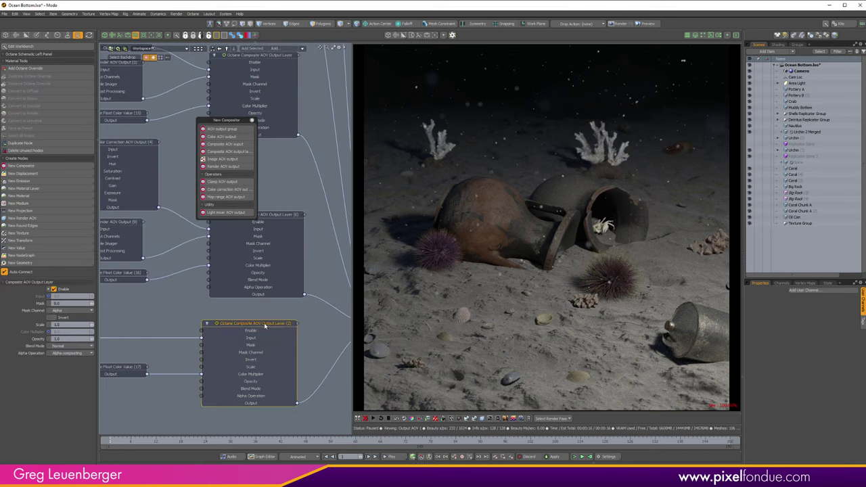
{"action": "left_click", "coordinate": [53, 289]}
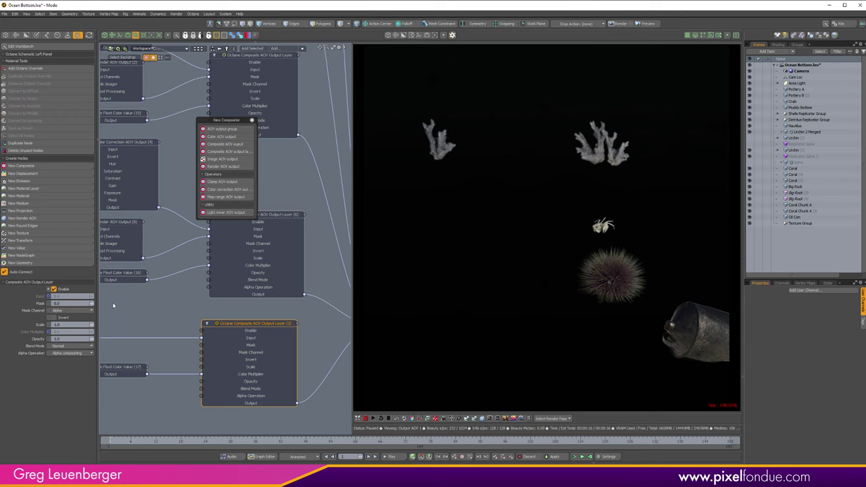
Delete the denoised beauty Render AOV Output node that feeds the bottom composite layer
{"action": "left_click_drag", "start_coordinate": [122, 317], "coordinate": [191, 322], "text": "alt"}
{"action": "left_click", "coordinate": [171, 318]}
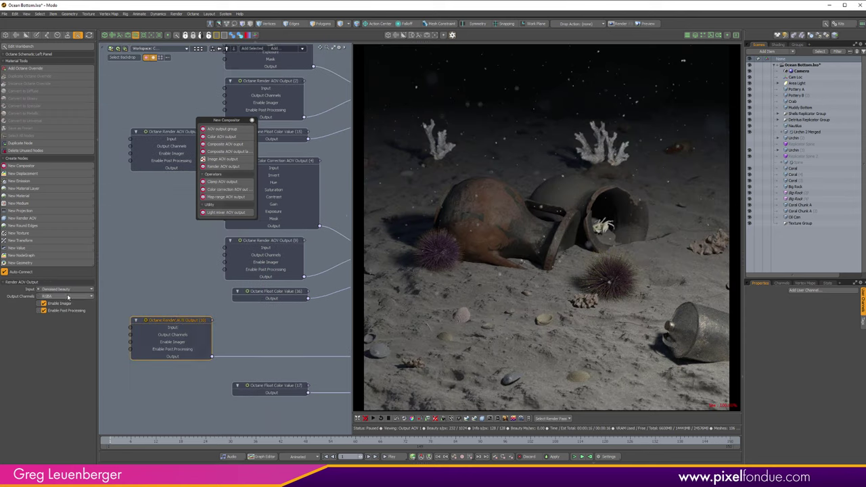
{"action": "scroll", "coordinate": [288, 337], "scroll_direction": "down", "scroll_amount": 3}
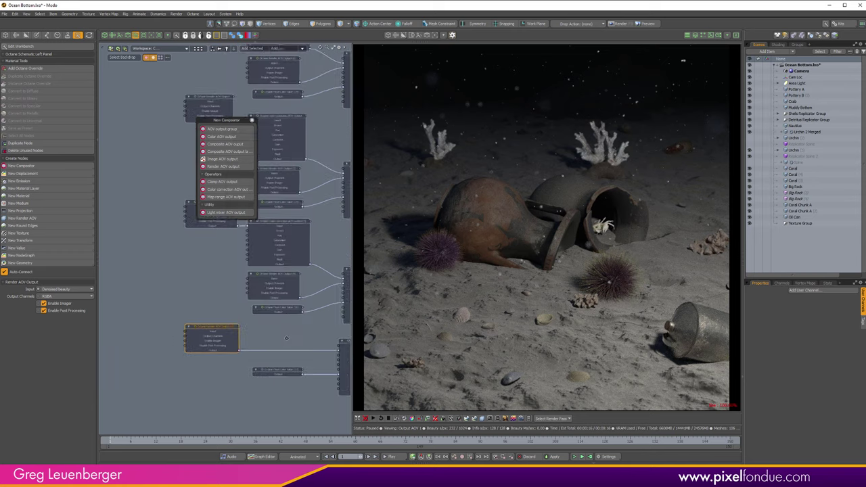
{"action": "left_click_drag", "start_coordinate": [294, 352], "coordinate": [185, 354]}
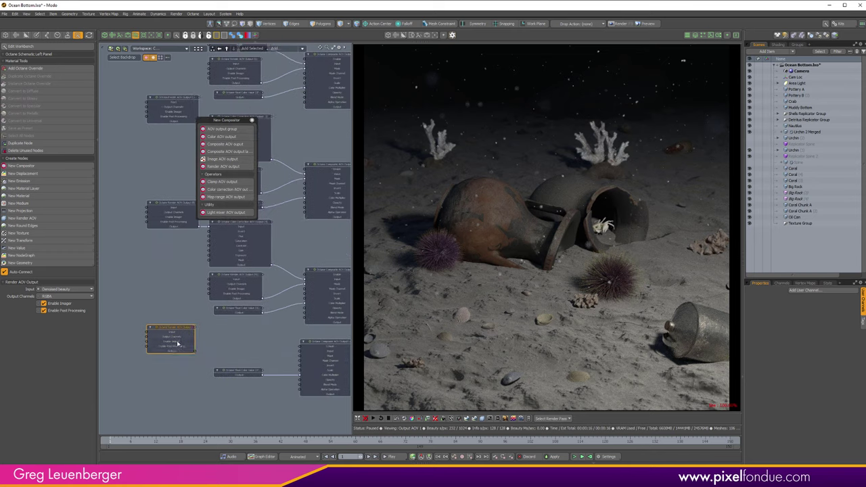
{"action": "key", "text": "Delete"}
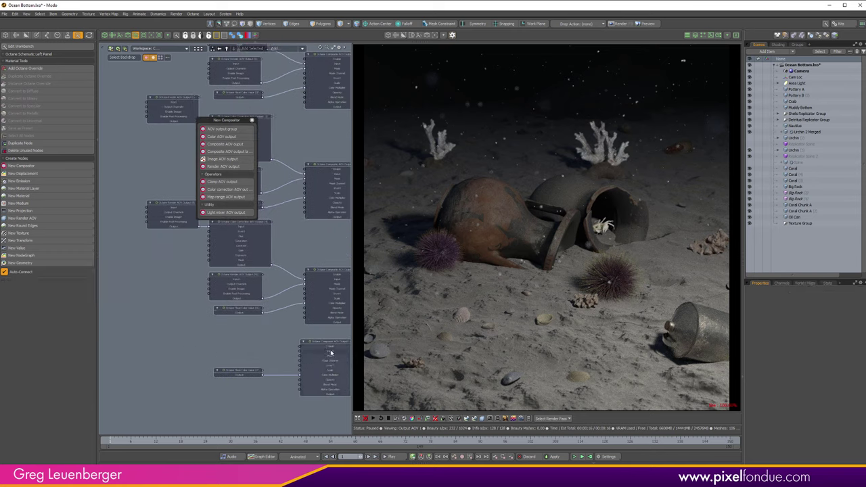
Add a Light Mixer AOV Output to the bottom composite layer's input and align its float color nodes beside the mixer
{"action": "left_click", "coordinate": [330, 351]}
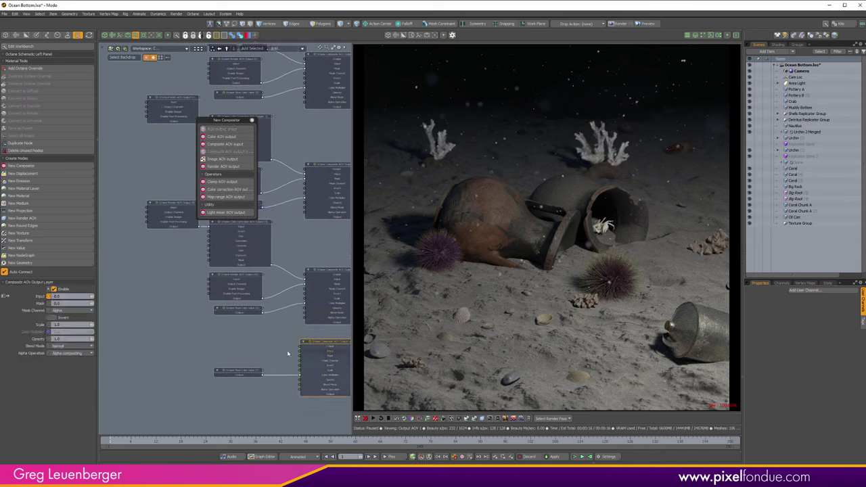
{"action": "left_click", "coordinate": [226, 212]}
{"action": "left_click_drag", "start_coordinate": [292, 308], "coordinate": [210, 272], "text": "ctrl+alt"}
{"action": "left_click", "coordinate": [129, 327]}
{"action": "left_click_drag", "start_coordinate": [129, 326], "coordinate": [190, 426]}
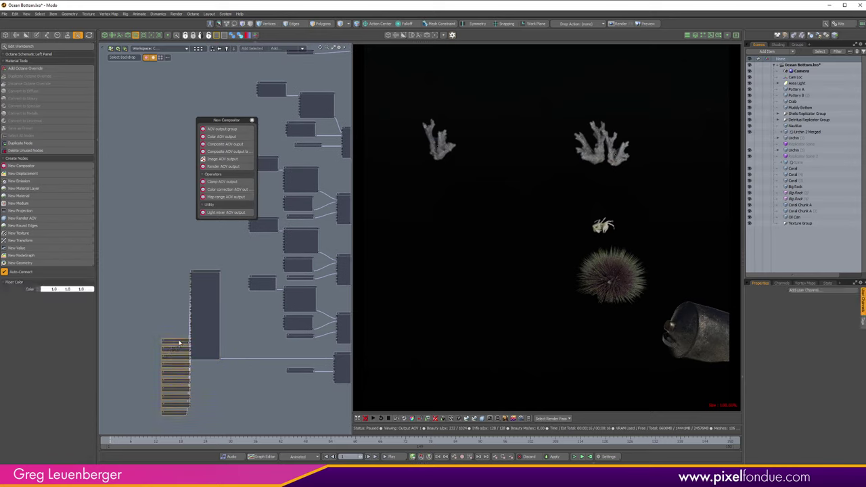
{"action": "left_click_drag", "start_coordinate": [180, 344], "coordinate": [242, 273]}
Enable the ambient light on the Light Mixer AOV Output node
{"action": "scroll", "coordinate": [213, 278], "scroll_direction": "up", "scroll_amount": 7}
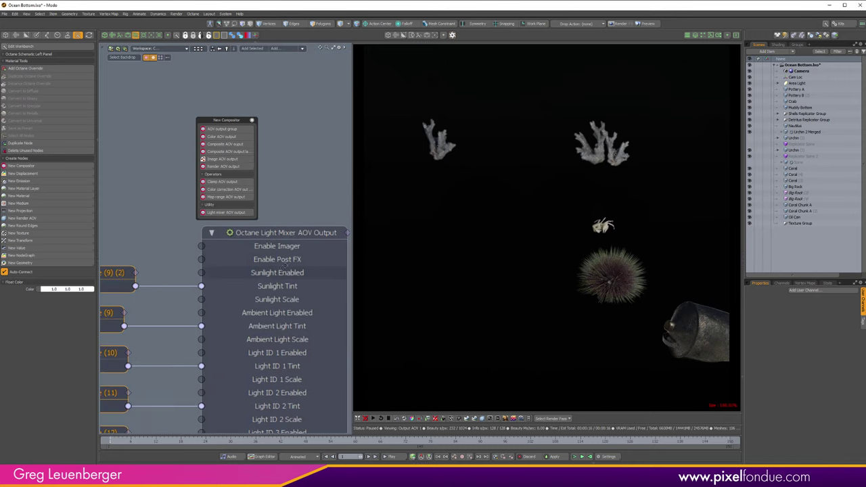
{"action": "left_click", "coordinate": [299, 232]}
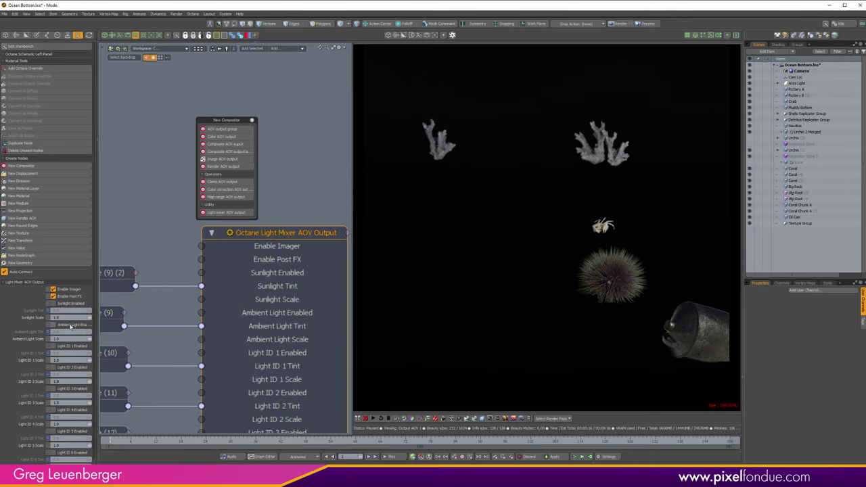
{"action": "left_click", "coordinate": [54, 325]}
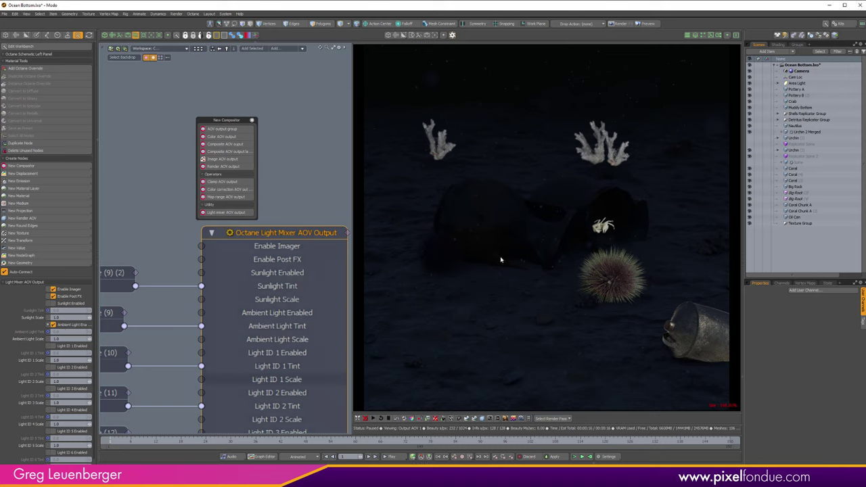
View the ambient light render pass for comparison and return the render view to Output AOV 1
{"action": "left_click", "coordinate": [554, 418]}
{"action": "left_click", "coordinate": [551, 378]}
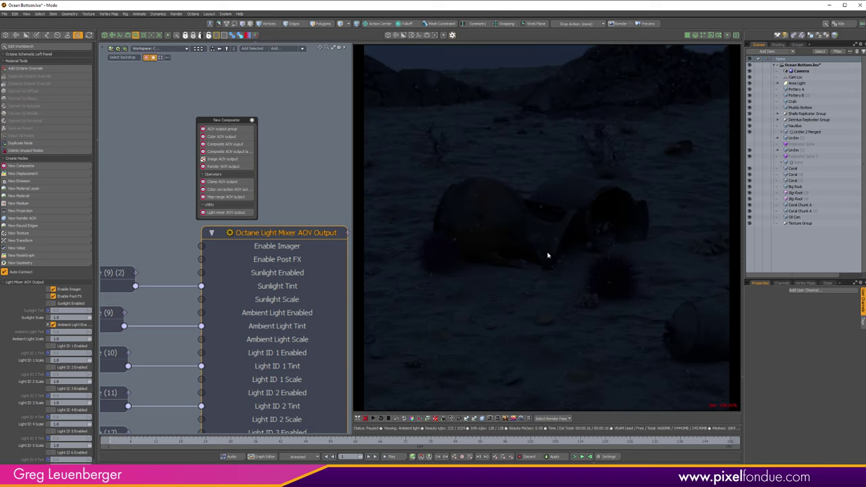
{"action": "left_click", "coordinate": [559, 418]}
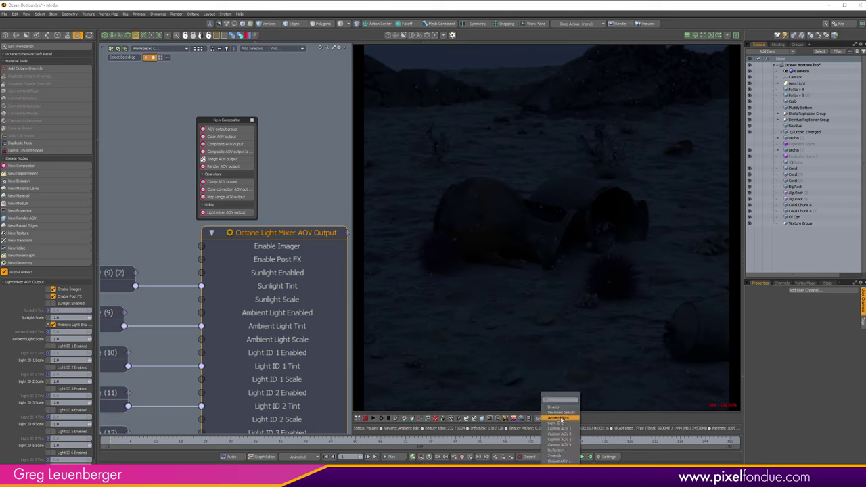
{"action": "left_click", "coordinate": [559, 460]}
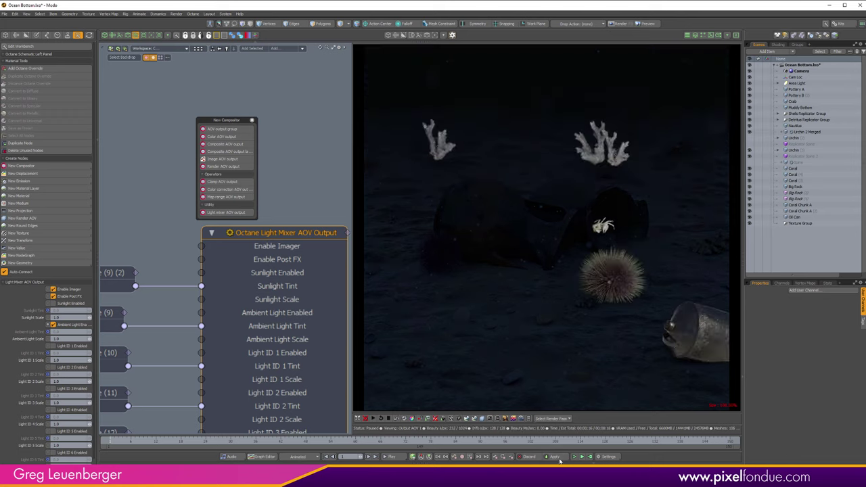
Enable Light ID 1 on the light mixer, try 10 as the ambient light scale and settle on 2
{"action": "left_click", "coordinate": [75, 347]}
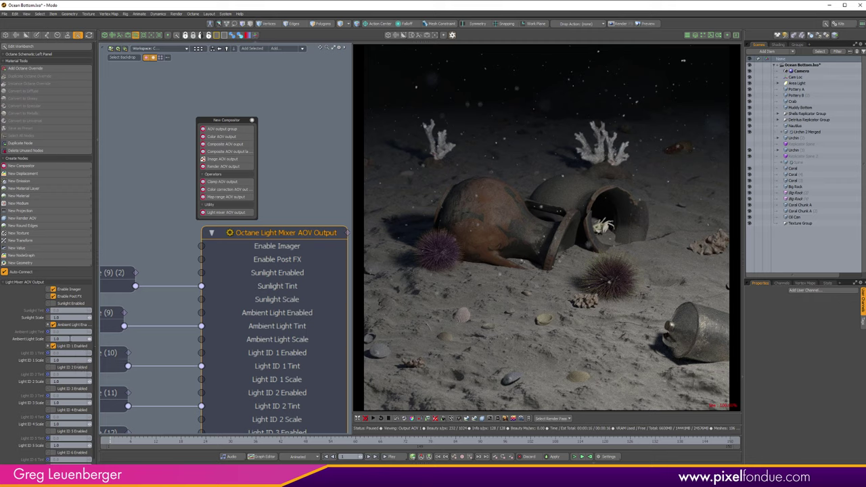
{"action": "left_click", "coordinate": [76, 338]}
{"action": "type", "text": "10"}
{"action": "key", "text": "Return"}
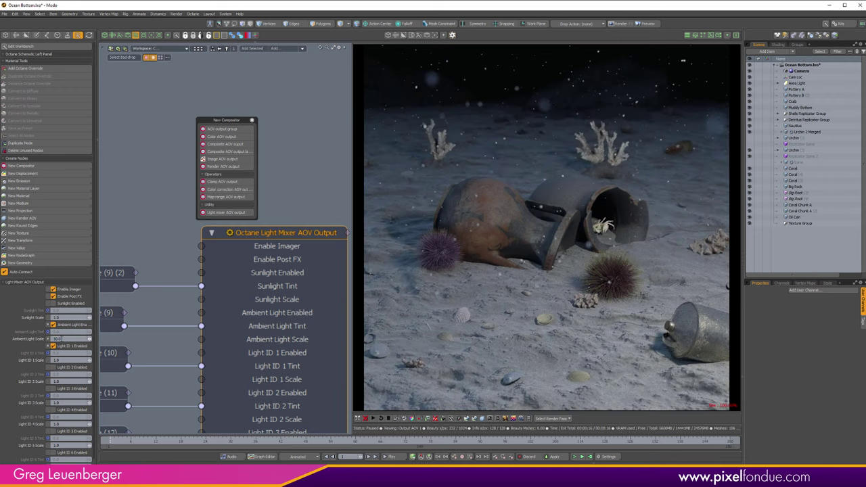
{"action": "left_click_drag", "start_coordinate": [63, 338], "coordinate": [42, 339]}
{"action": "type", "text": "2"}
{"action": "key", "text": "Return"}
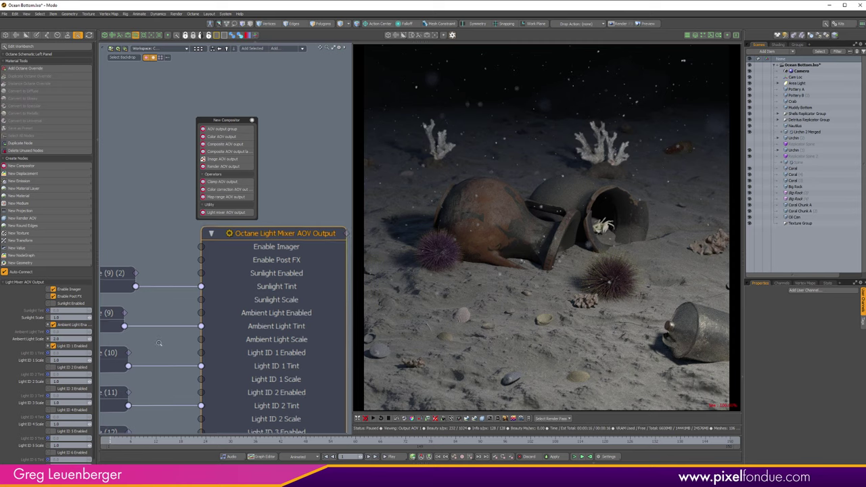
Give Light ID 1 a pale cyan tint through its connected float color value node
{"action": "middle_click_drag", "start_coordinate": [154, 346], "coordinate": [247, 343]}
{"action": "middle_click_drag", "start_coordinate": [116, 344], "coordinate": [139, 344]}
{"action": "mouse_move", "coordinate": [266, 345]}
{"action": "middle_mouse_down"}
{"action": "mouse_move", "coordinate": [227, 339]}
{"action": "mouse_move", "coordinate": [267, 339]}
{"action": "middle_mouse_up"}
{"action": "left_click", "coordinate": [189, 347]}
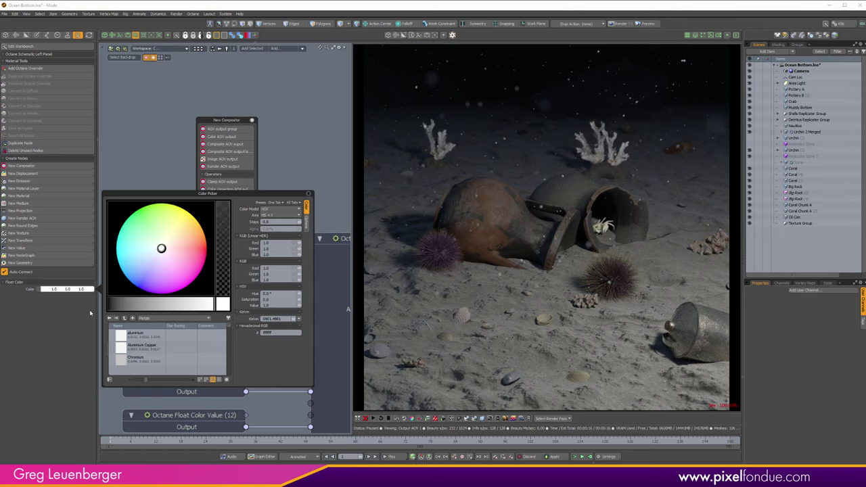
{"action": "left_click_drag", "start_coordinate": [160, 248], "coordinate": [152, 248]}
{"action": "left_click", "coordinate": [289, 151]}
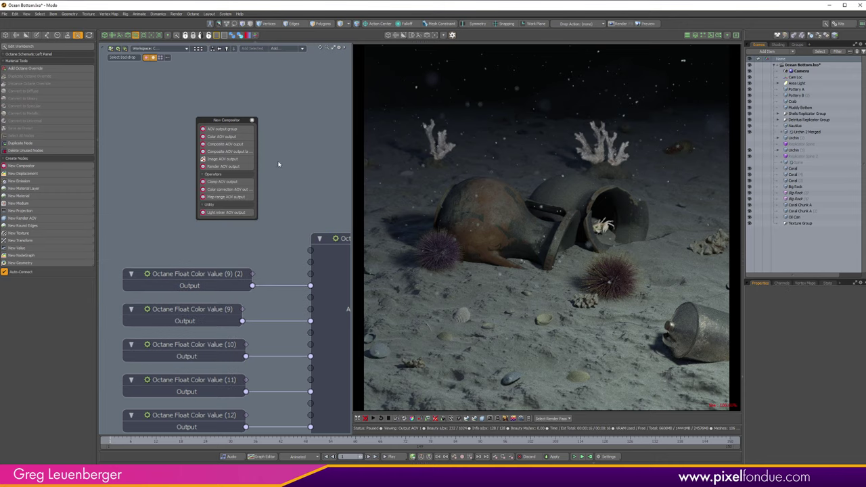
Disable and re-enable the bottom composite layer to compare the image with and without the light mixer result
{"action": "scroll", "coordinate": [305, 347], "scroll_direction": "down", "scroll_amount": 6}
{"action": "left_click_drag", "start_coordinate": [305, 347], "coordinate": [101, 268], "text": "alt"}
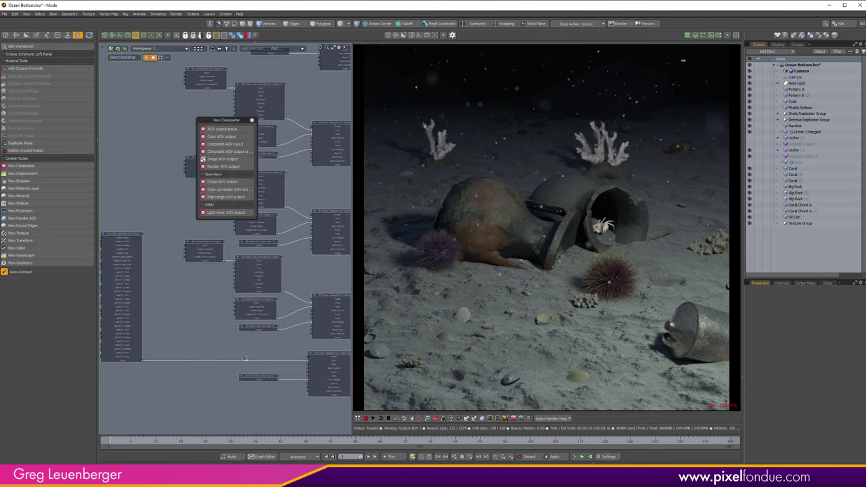
{"action": "scroll", "coordinate": [327, 354], "scroll_direction": "up", "scroll_amount": 2}
{"action": "scroll", "coordinate": [327, 354], "scroll_direction": "down", "scroll_amount": 1}
{"action": "left_click_drag", "start_coordinate": [324, 350], "coordinate": [283, 355], "text": "alt"}
{"action": "middle_click_drag", "start_coordinate": [282, 355], "coordinate": [248, 324]}
{"action": "left_click", "coordinate": [242, 345]}
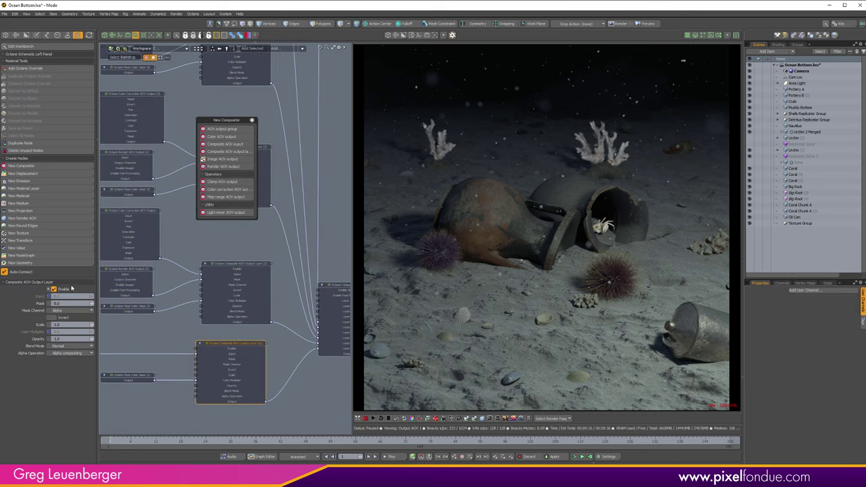
{"action": "left_click", "coordinate": [66, 292]}
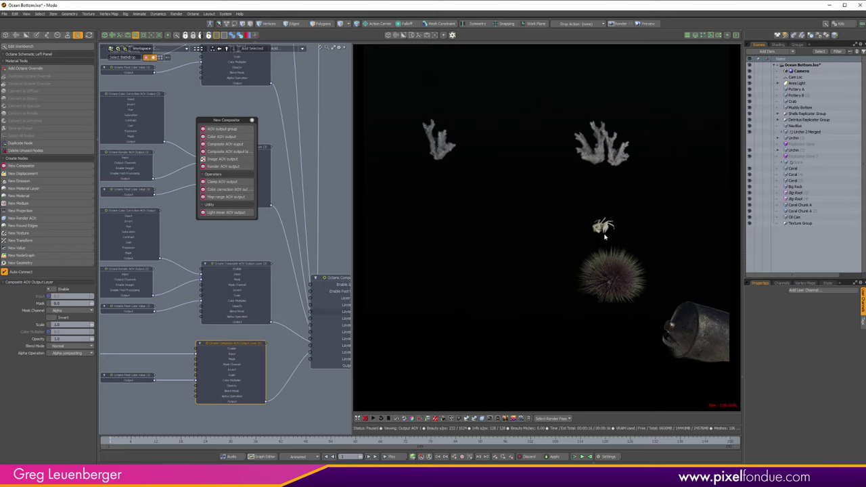
{"action": "scroll", "coordinate": [268, 361], "scroll_direction": "down", "scroll_amount": 3}
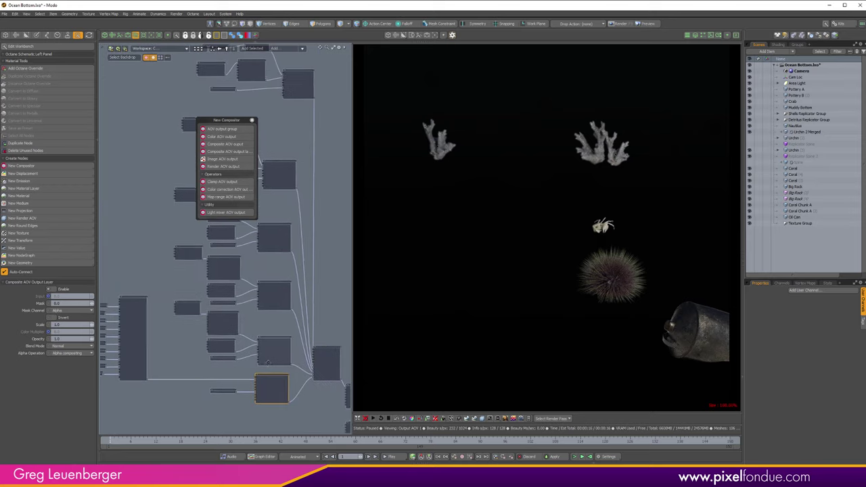
{"action": "left_click_drag", "start_coordinate": [268, 362], "coordinate": [284, 358], "text": "alt"}
{"action": "left_click", "coordinate": [65, 290]}
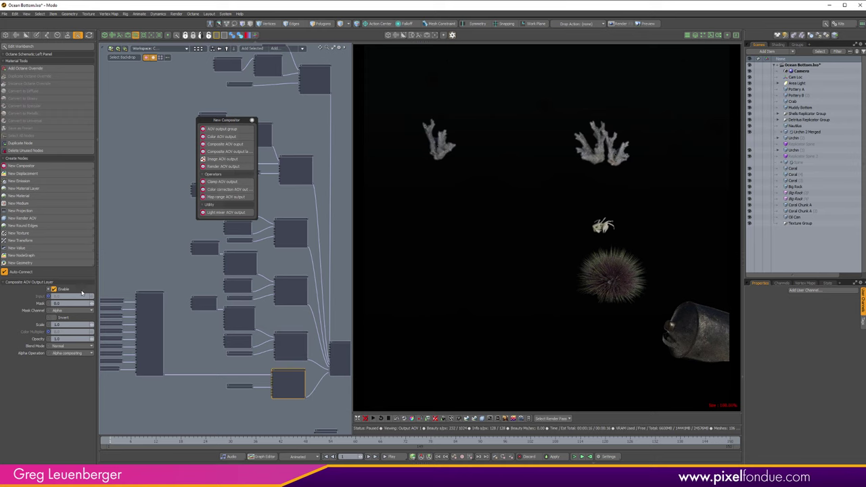
Close the New Compositor palette and feed the light mixer's output into the color correction node of the third layer above the base layer
{"action": "left_click", "coordinate": [252, 121]}
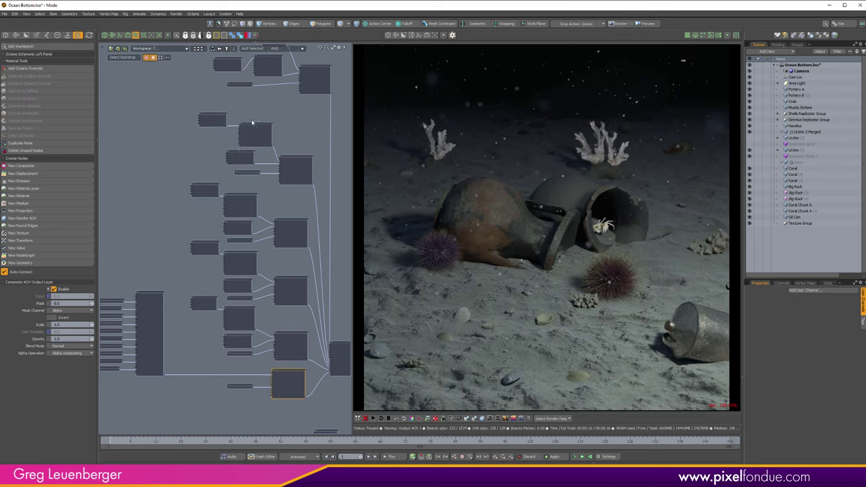
{"action": "middle_click_drag", "start_coordinate": [277, 154], "coordinate": [266, 224]}
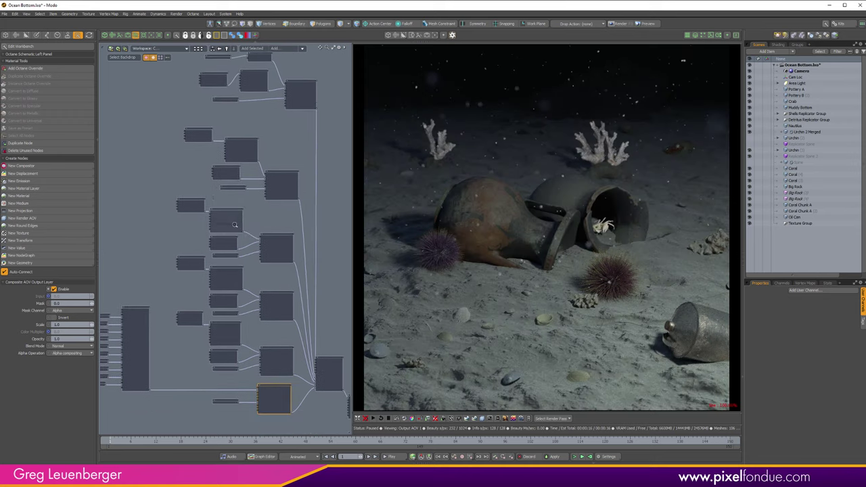
{"action": "scroll", "coordinate": [265, 224], "scroll_direction": "up", "scroll_amount": 2}
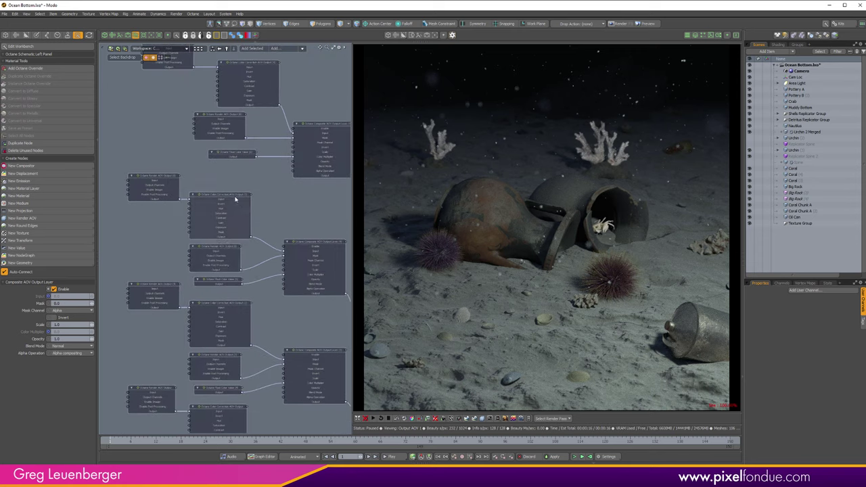
{"action": "left_click", "coordinate": [157, 182]}
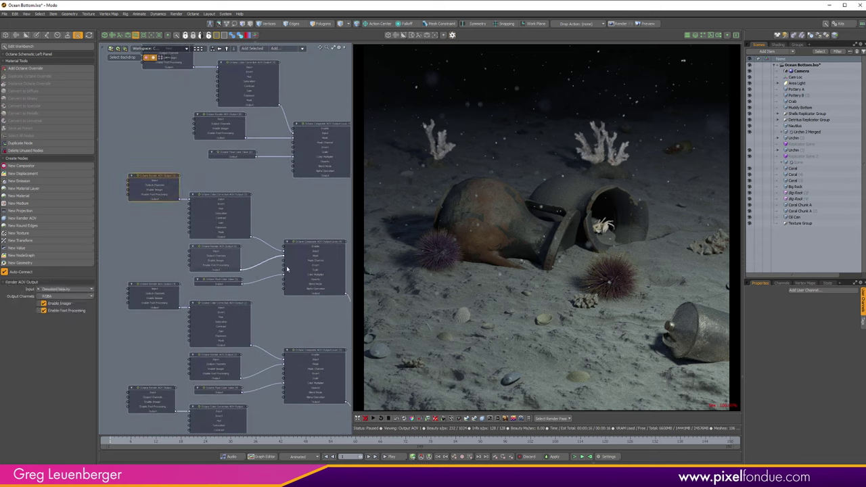
{"action": "scroll", "coordinate": [286, 314], "scroll_direction": "down", "scroll_amount": 2}
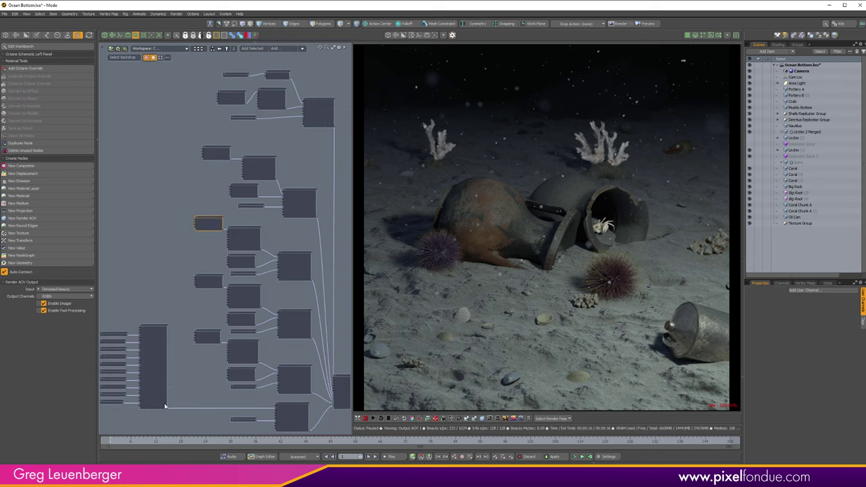
{"action": "left_click_drag", "start_coordinate": [167, 407], "coordinate": [237, 233]}
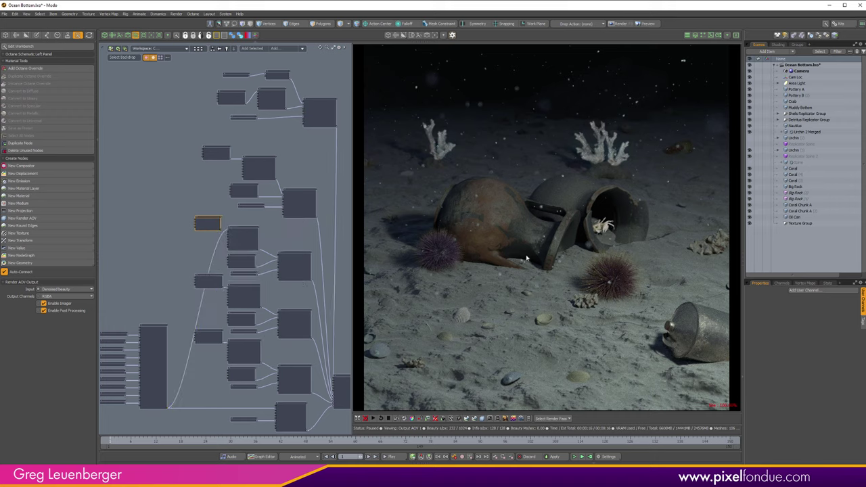
{"action": "scroll", "coordinate": [199, 222], "scroll_direction": "up", "scroll_amount": 4}
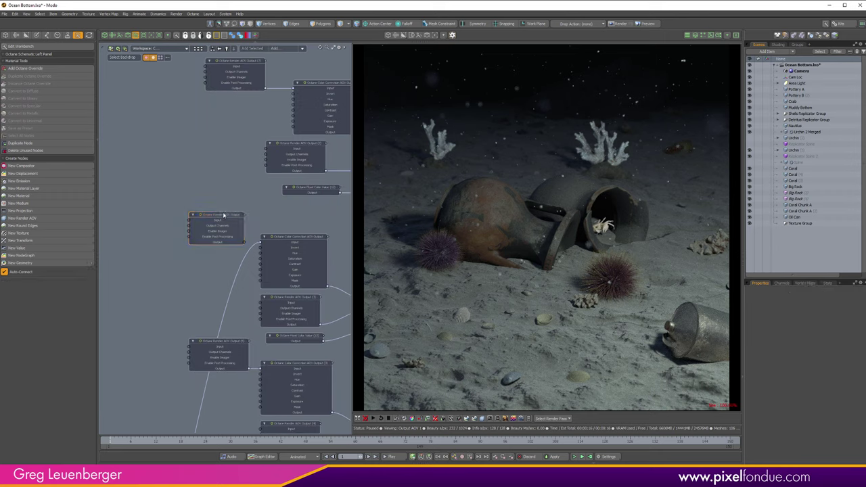
Feed the light mixer's output into the color correction node of the second layer above the base and delete both disconnected render AOV nodes
{"action": "key", "text": "Delete"}
{"action": "left_click_drag", "start_coordinate": [244, 413], "coordinate": [241, 211], "text": "alt"}
{"action": "middle_click_drag", "start_coordinate": [240, 211], "coordinate": [251, 186]}
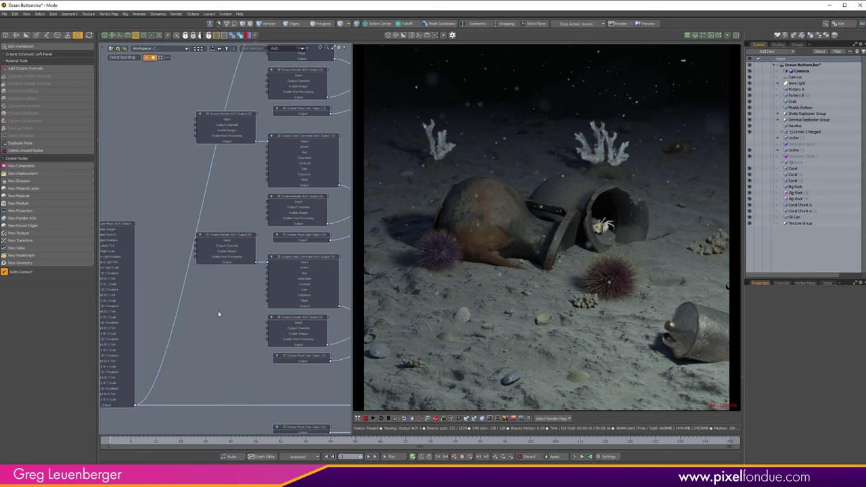
{"action": "middle_click_drag", "start_coordinate": [181, 350], "coordinate": [199, 362]}
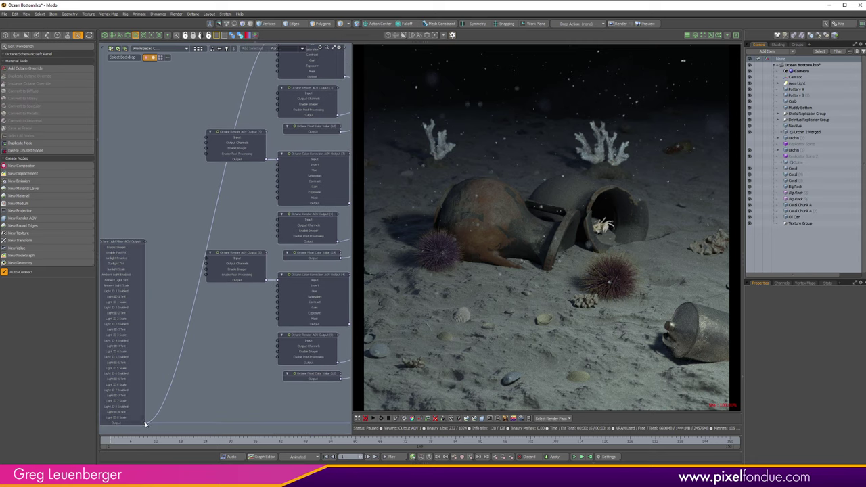
{"action": "left_click_drag", "start_coordinate": [146, 422], "coordinate": [304, 164]}
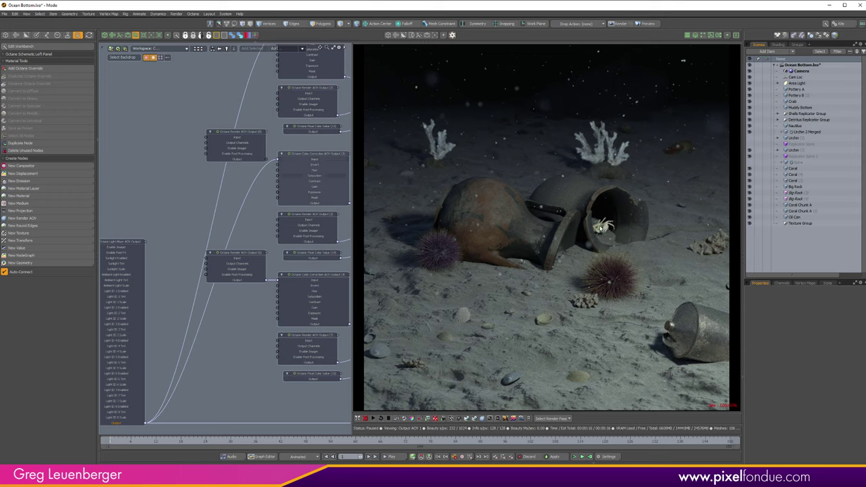
{"action": "left_click_drag", "start_coordinate": [243, 141], "coordinate": [171, 147]}
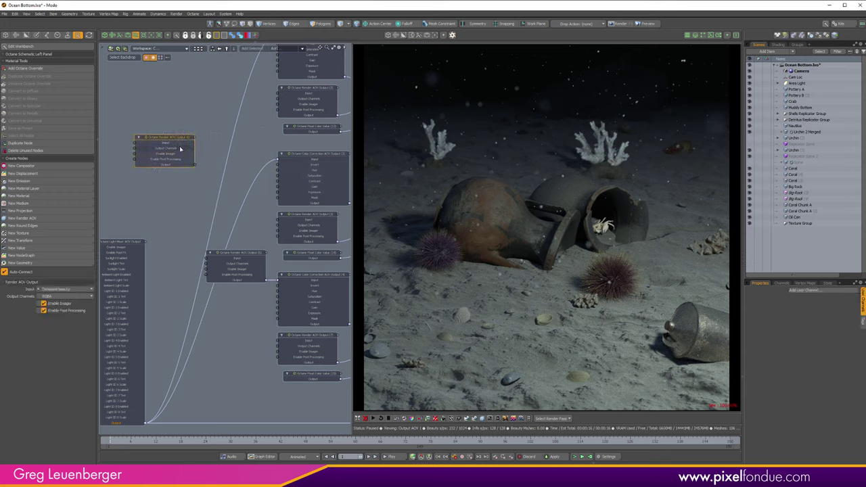
{"action": "key", "text": "Delete"}
Connect the light mixer's output to the color correction node of the first layer above the base, replacing its render AOV input
{"action": "left_click_drag", "start_coordinate": [306, 285], "coordinate": [259, 244], "text": "alt"}
{"action": "scroll", "coordinate": [259, 244], "scroll_direction": "down", "scroll_amount": 5}
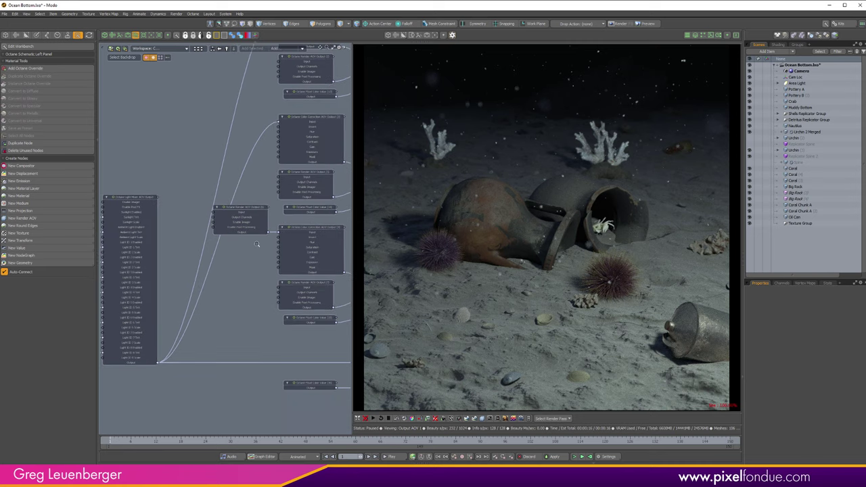
{"action": "scroll", "coordinate": [224, 270], "scroll_direction": "up", "scroll_amount": 3}
{"action": "left_click_drag", "start_coordinate": [144, 371], "coordinate": [250, 265]}
{"action": "scroll", "coordinate": [236, 249], "scroll_direction": "up", "scroll_amount": 5}
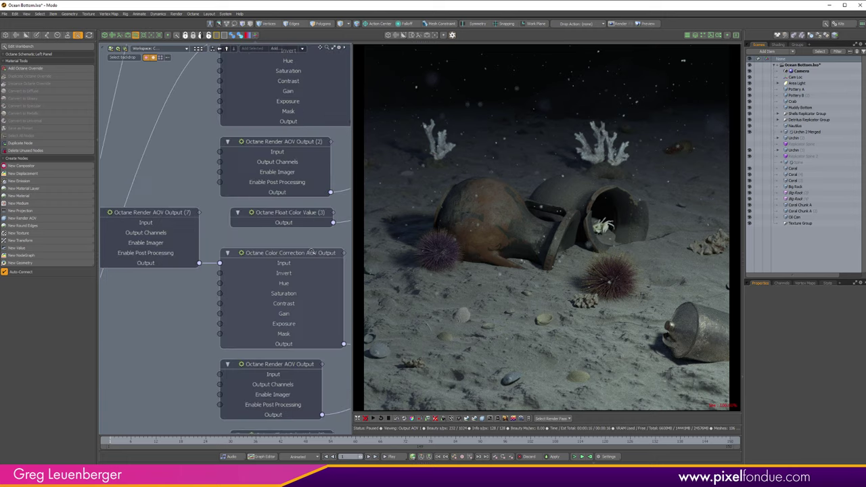
{"action": "scroll", "coordinate": [243, 242], "scroll_direction": "down", "scroll_amount": 3}
{"action": "left_click", "coordinate": [245, 240]}
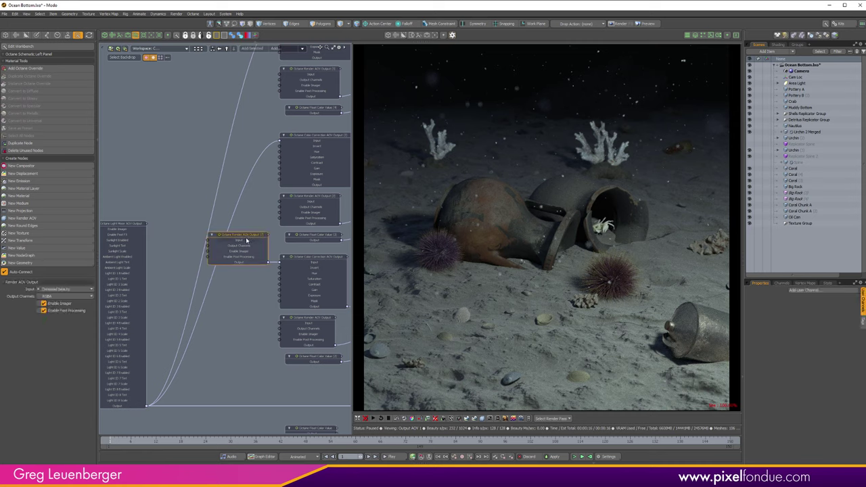
{"action": "left_click", "coordinate": [272, 263]}
{"action": "key", "text": "Delete"}
{"action": "left_click_drag", "start_coordinate": [147, 406], "coordinate": [301, 270]}
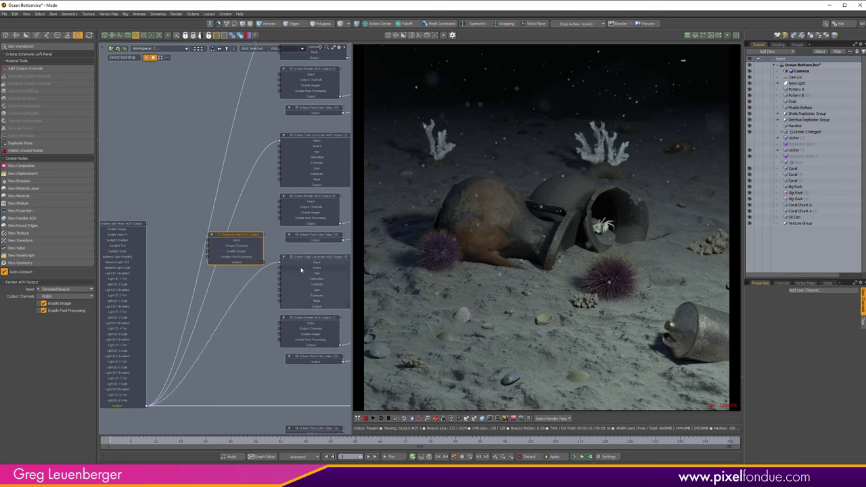
Remove the render AOV node left disconnected beside the first layer above the base from the schematic
{"action": "left_click_drag", "start_coordinate": [248, 236], "coordinate": [188, 169]}
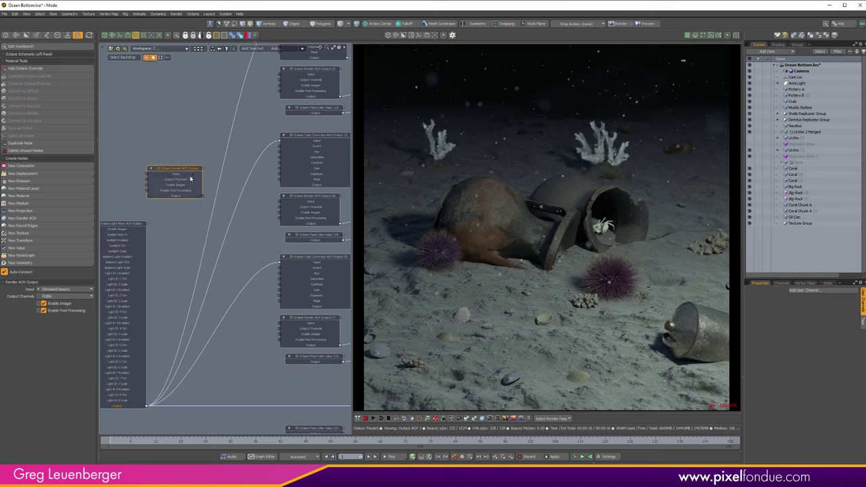
{"action": "right_click", "coordinate": [182, 181]}
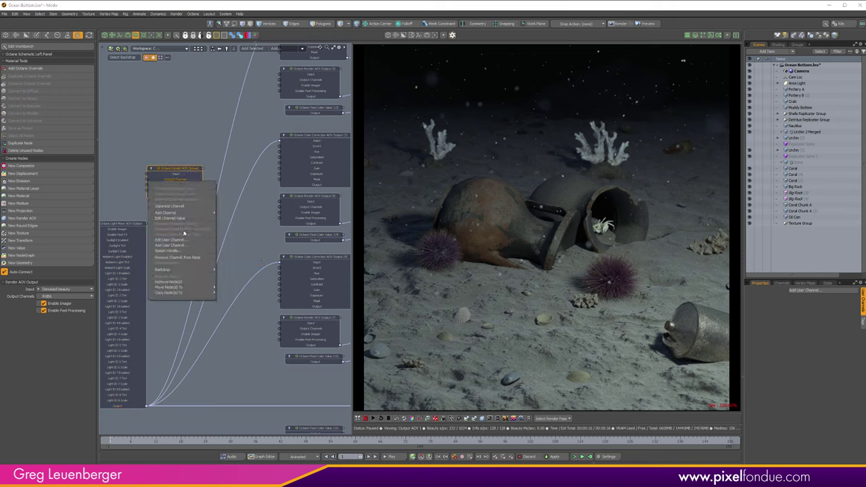
{"action": "left_click", "coordinate": [176, 281]}
{"action": "left_click_drag", "start_coordinate": [277, 338], "coordinate": [206, 285], "text": "ctrl+alt"}
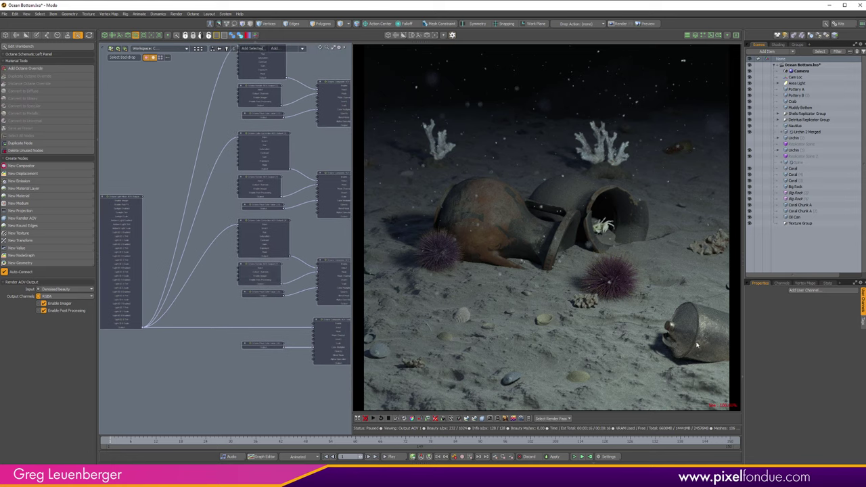
{"action": "scroll", "coordinate": [219, 357], "scroll_direction": "down", "scroll_amount": 5}
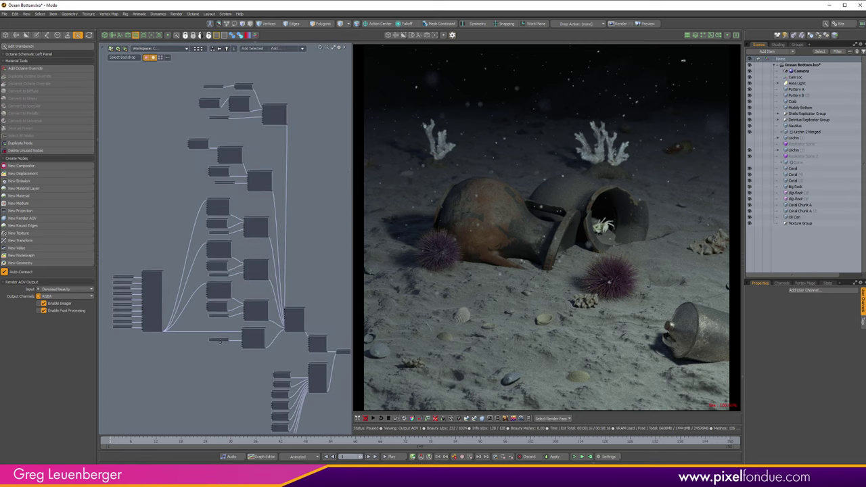
Compare the denoised beauty pass with the Output AOV 1 composite in the render view
{"action": "left_click", "coordinate": [553, 418]}
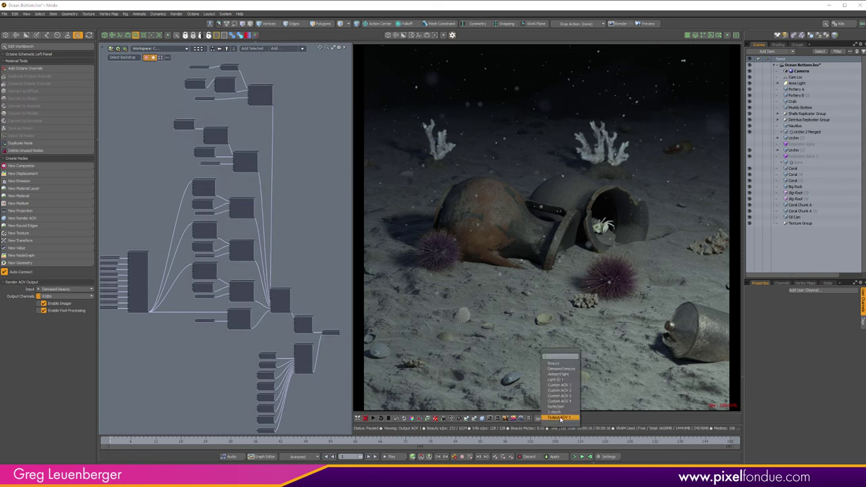
{"action": "left_click", "coordinate": [561, 367]}
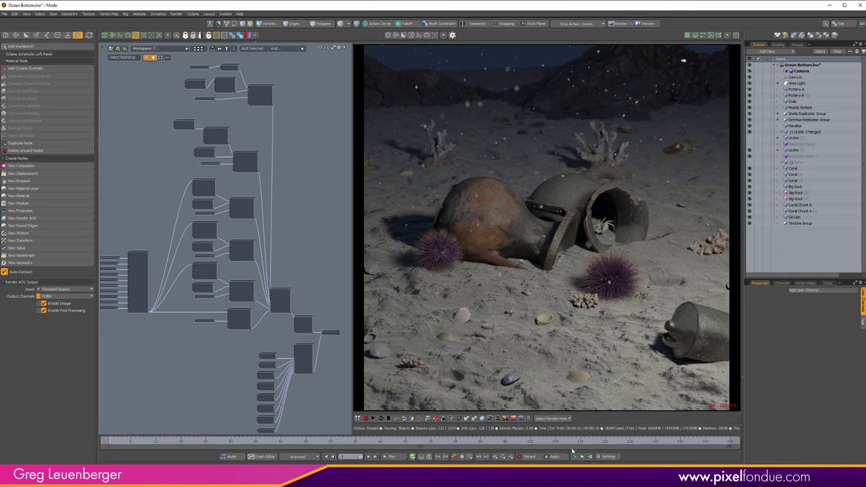
{"action": "left_click", "coordinate": [556, 420]}
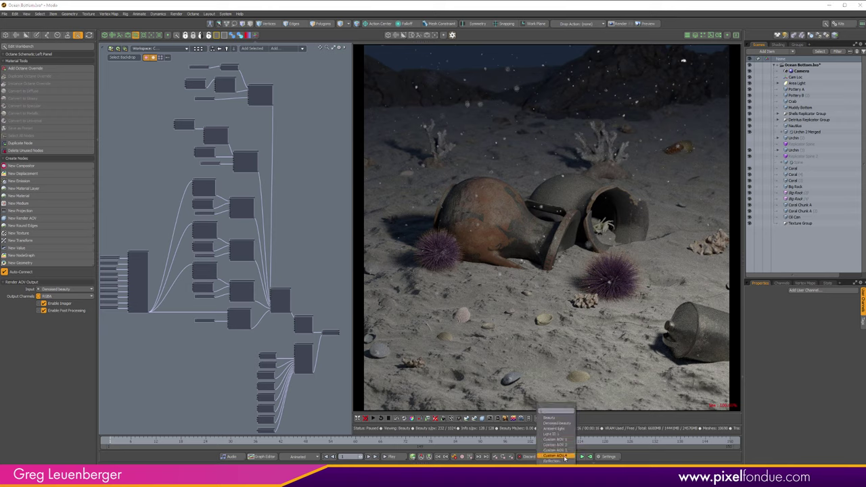
{"action": "left_click", "coordinate": [565, 457]}
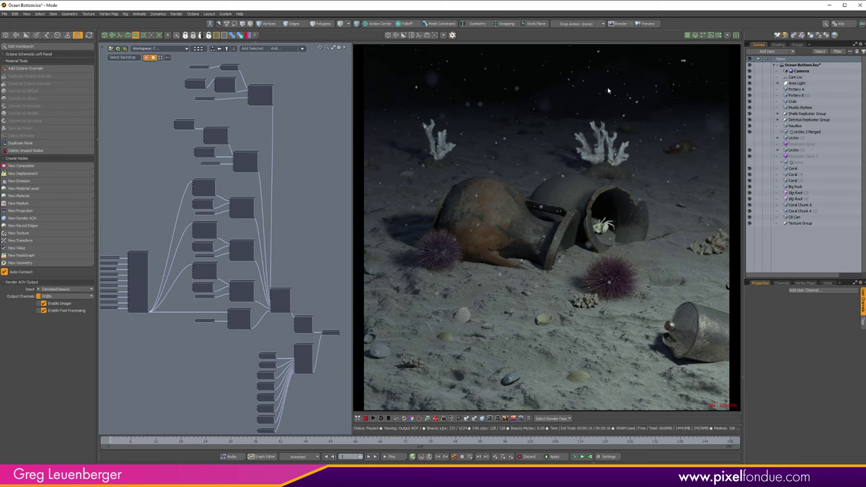
Open the New Compositor palette in the empty schematic area above the light mixer node
{"action": "left_click_drag", "start_coordinate": [217, 329], "coordinate": [315, 363], "text": "alt"}
{"action": "scroll", "coordinate": [284, 317], "scroll_direction": "up", "scroll_amount": 5}
{"action": "left_click_drag", "start_coordinate": [284, 290], "coordinate": [267, 296], "text": "alt"}
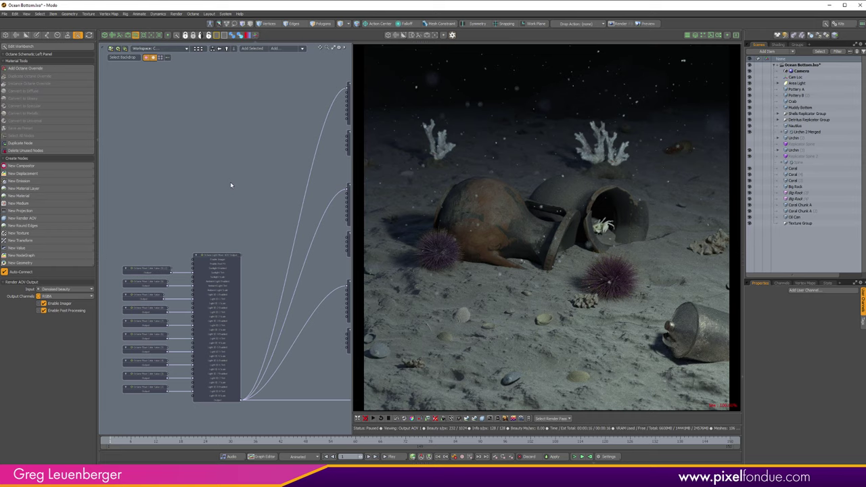
{"action": "left_click", "coordinate": [20, 166]}
{"action": "left_click", "coordinate": [147, 218]}
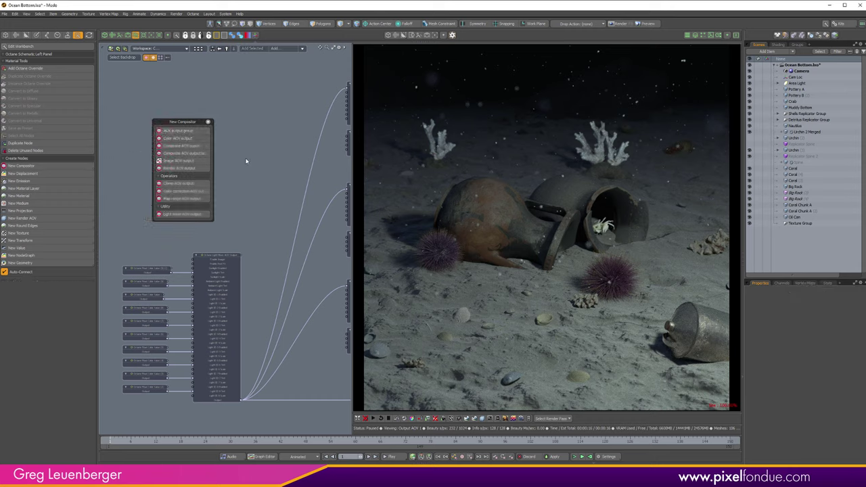
{"action": "left_click_drag", "start_coordinate": [231, 141], "coordinate": [238, 142], "text": "ctrl+alt"}
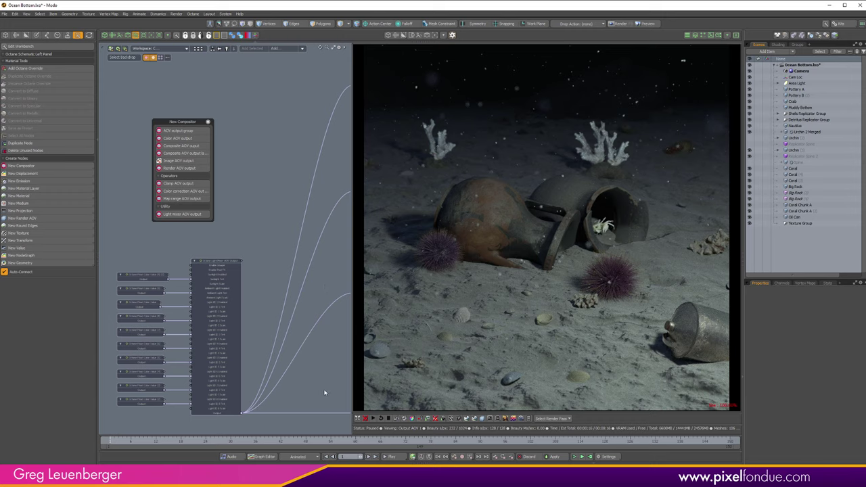
Examine the layer options for saving the rendered image and the list of available render passes
{"action": "left_click", "coordinate": [428, 420]}
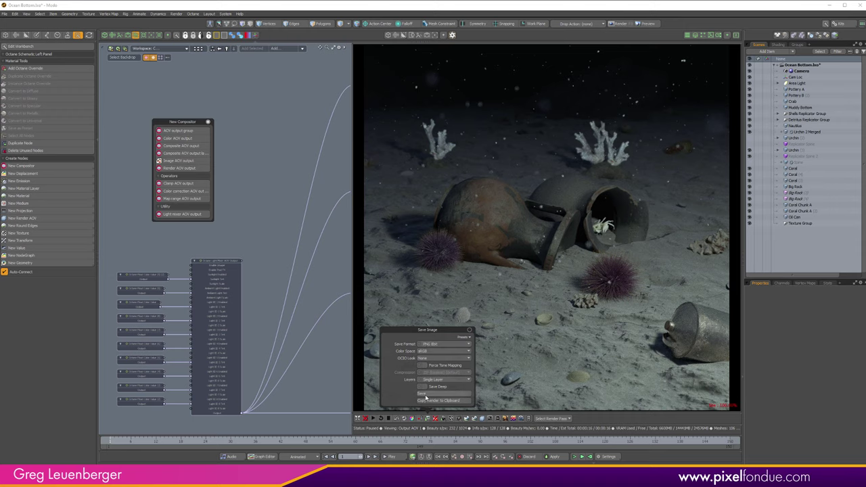
{"action": "left_click", "coordinate": [445, 379]}
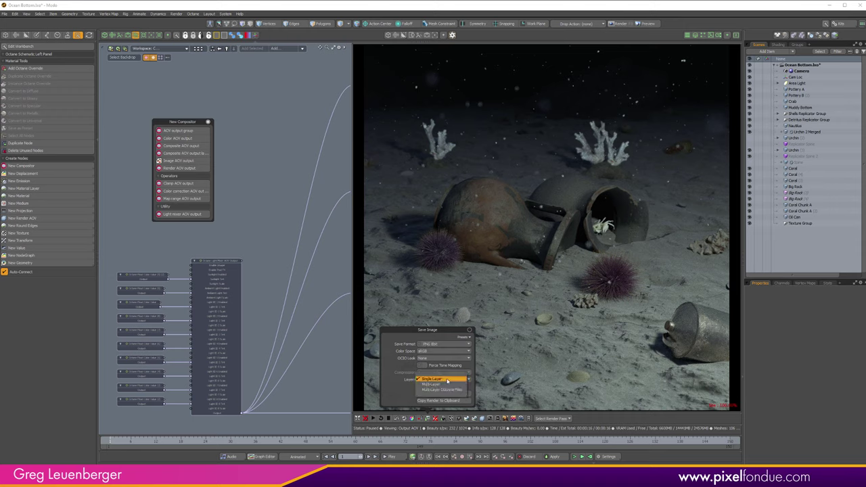
{"action": "left_click", "coordinate": [443, 390]}
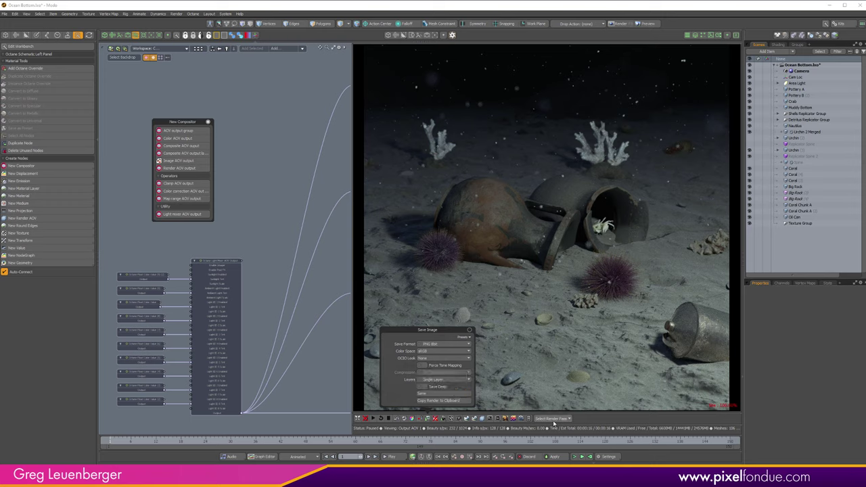
{"action": "left_click", "coordinate": [553, 420]}
{"action": "left_click", "coordinate": [445, 409]}
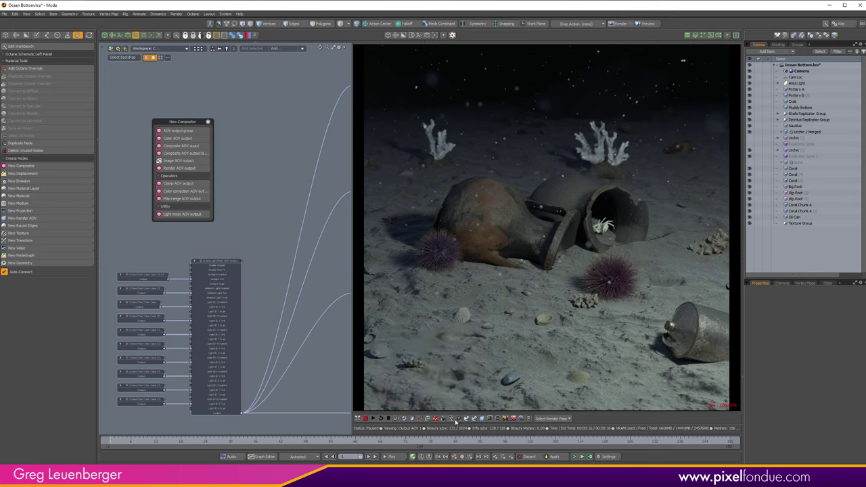
Set the image save options to EXR 16bit format with Multi-Layer layers, and close them without saving
{"action": "left_click", "coordinate": [428, 421]}
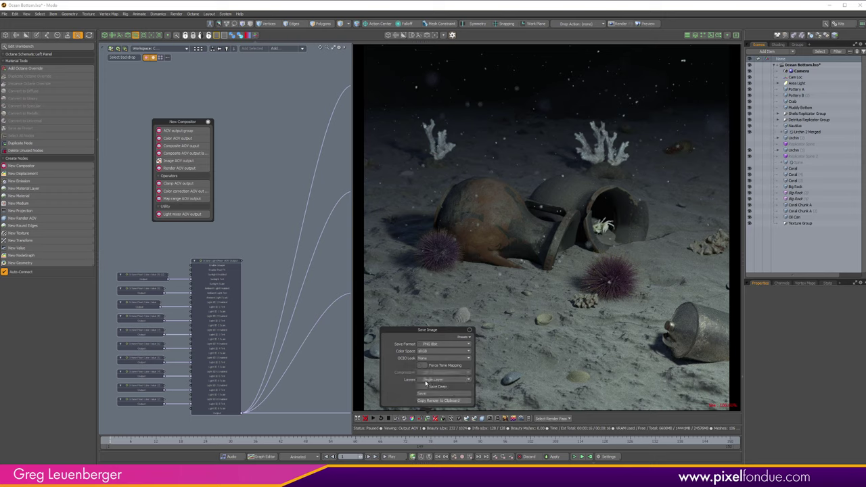
{"action": "left_click", "coordinate": [443, 343]}
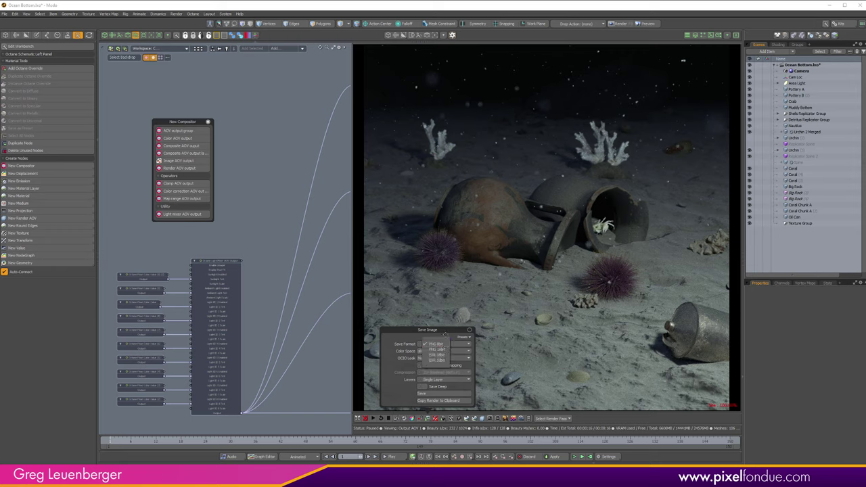
{"action": "left_click", "coordinate": [436, 355]}
{"action": "left_click", "coordinate": [443, 380]}
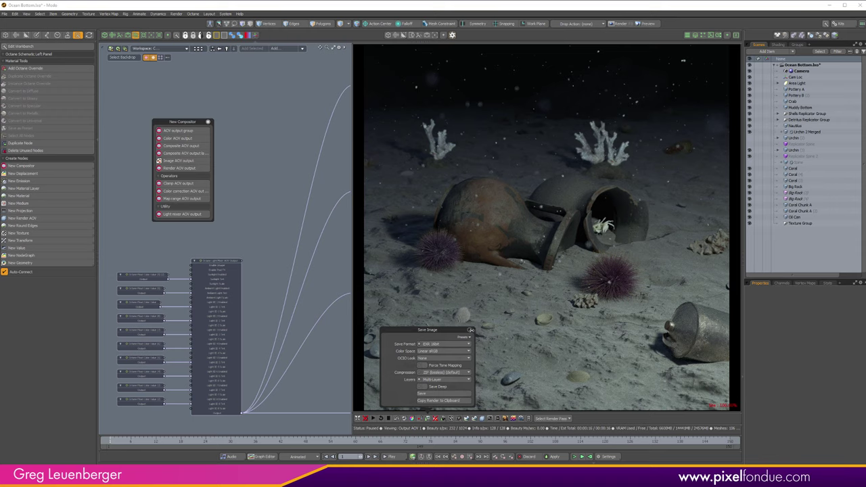
{"action": "left_click", "coordinate": [471, 330]}
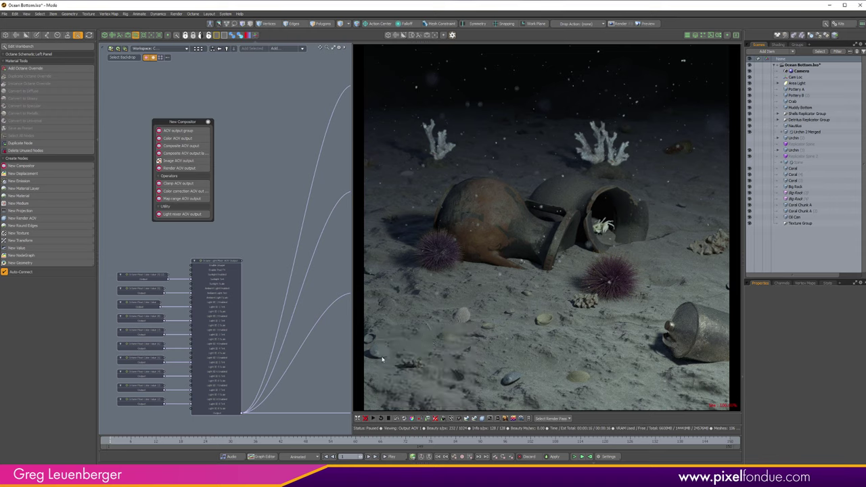